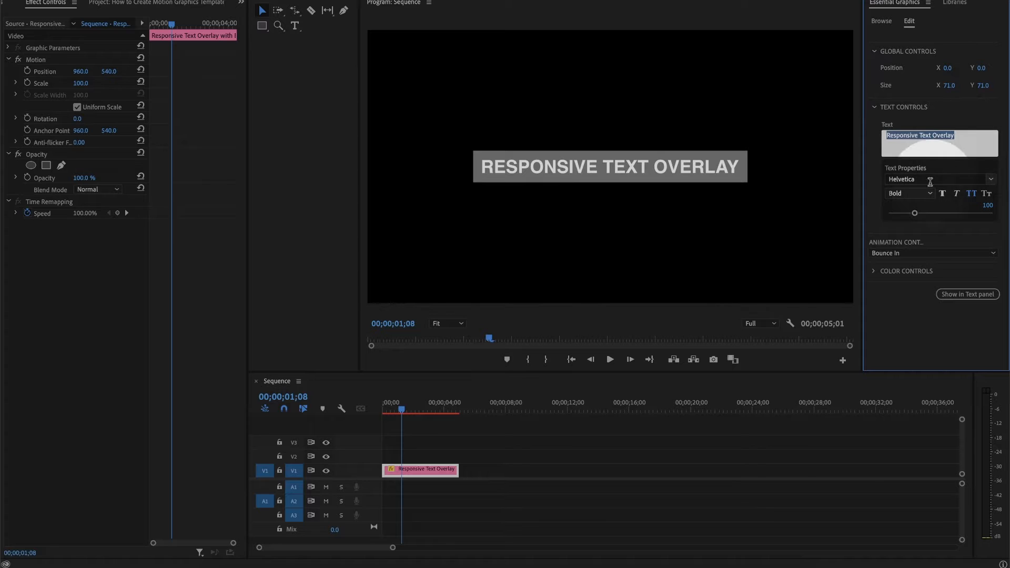
# Set the responsive text overlay's font size to 110 and open its animation choices
pyautogui.moveTo(915, 213)
pyautogui.mouseDown()
pyautogui.moveTo(905, 214)
pyautogui.moveTo(918, 216)
pyautogui.mouseUp()
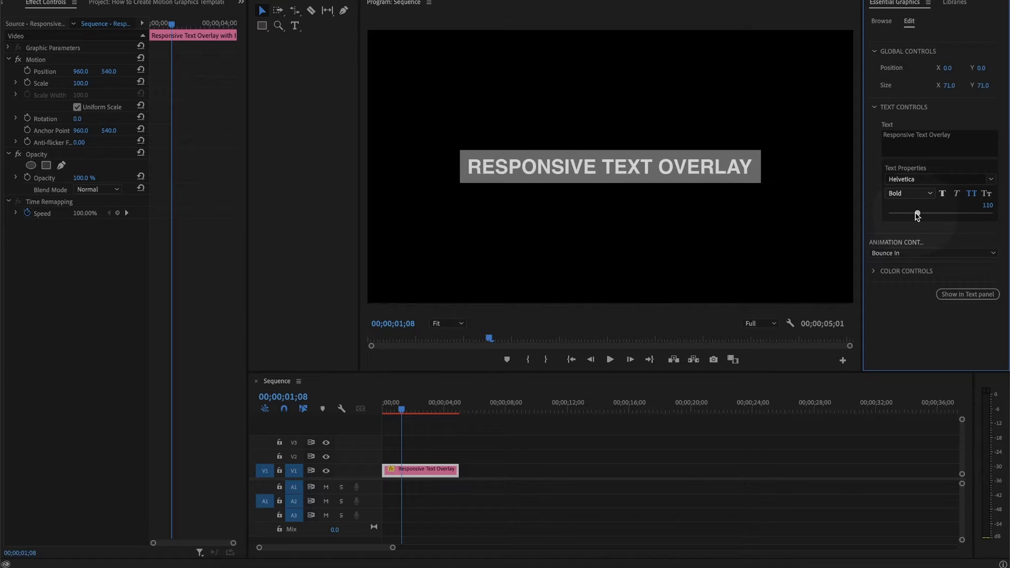
pyautogui.click(899, 254)
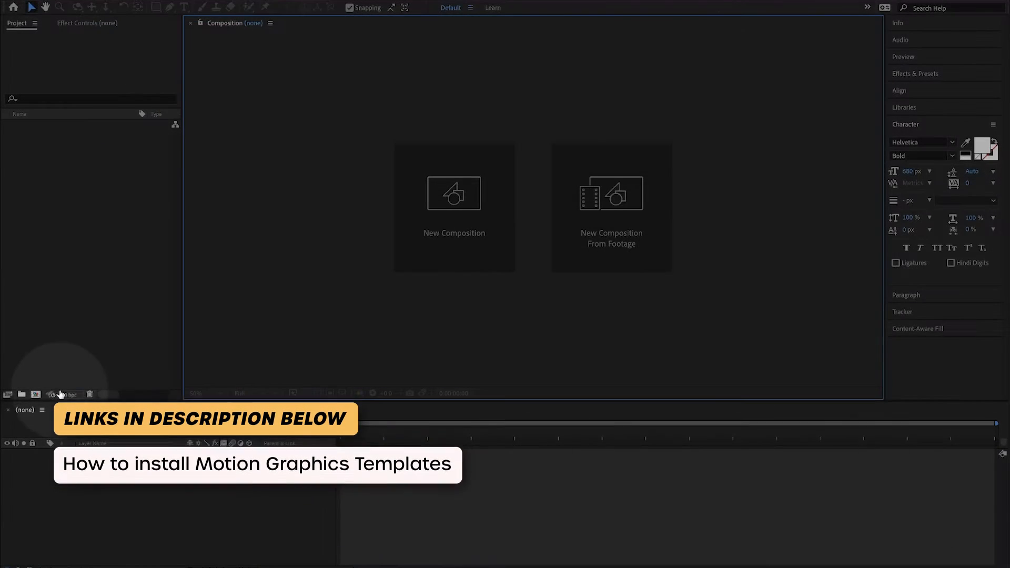
# In After Effects, create a 1920 × 1080, 29.97 fps composition named Main Comp Pre with a duration of 0;00;05;01
pyautogui.click(35, 394)
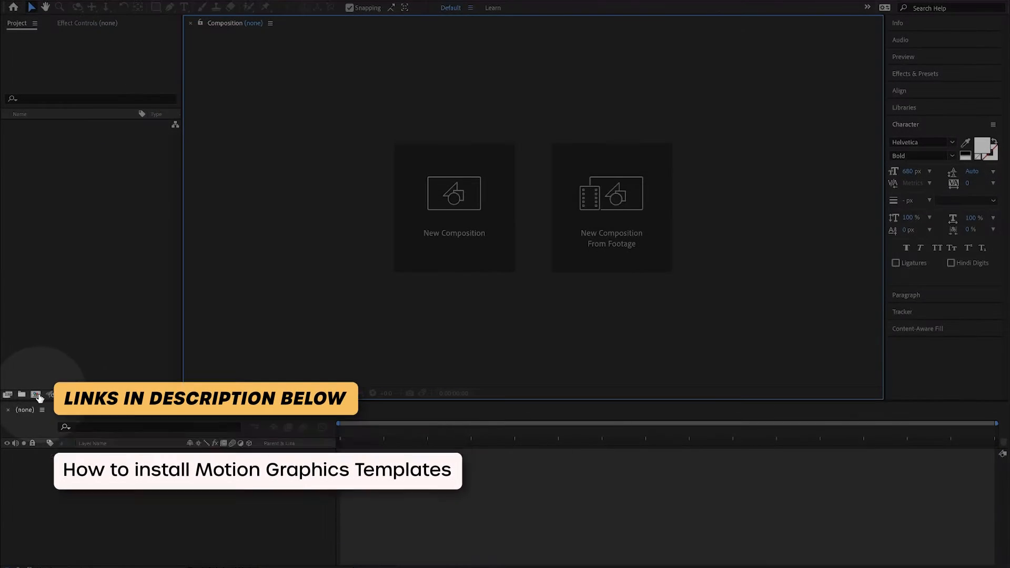
pyautogui.click(562, 202)
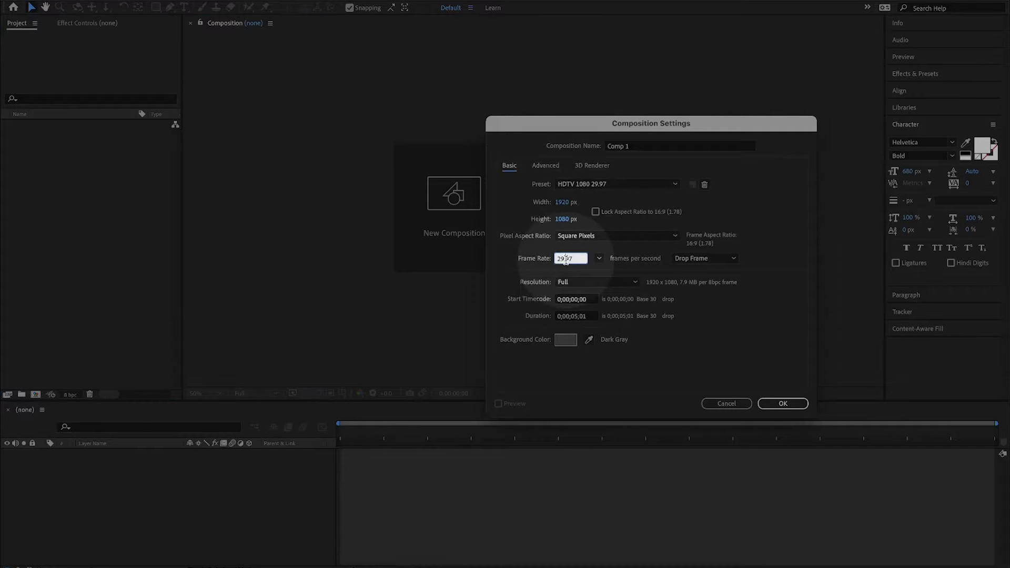
pyautogui.click(613, 146)
pyautogui.write('MIN Comp')
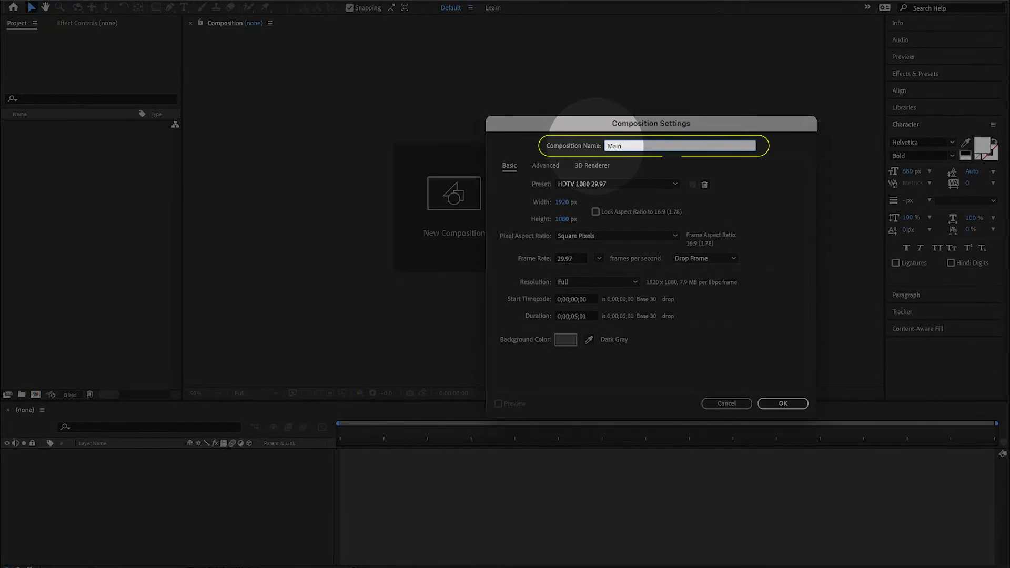
pyautogui.click(576, 316)
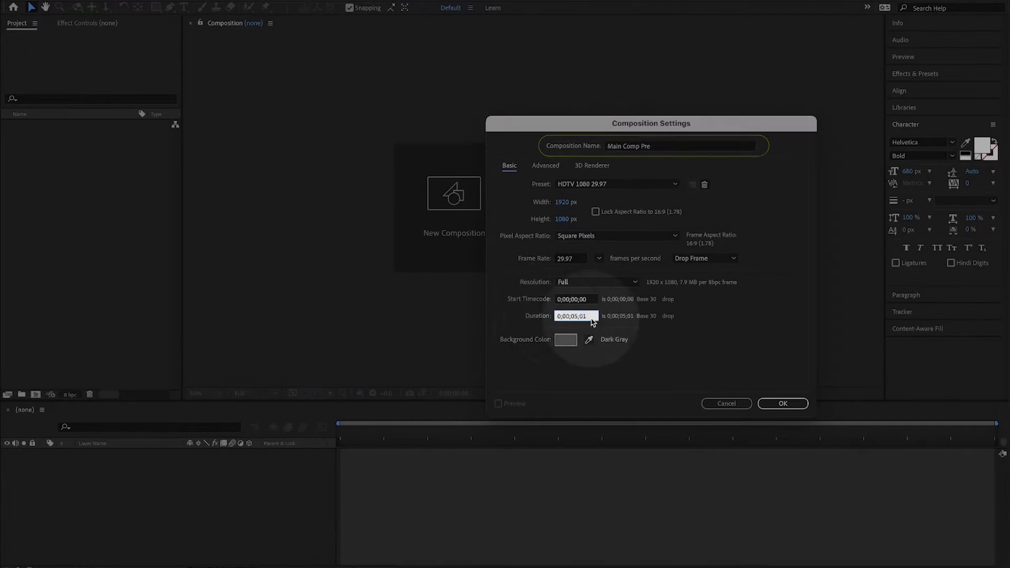
pyautogui.press('Return')
# Add a text layer reading "Text" and move it nearer the middle of the frame
pyautogui.click(184, 7)
pyautogui.click(498, 230)
pyautogui.write('Text')
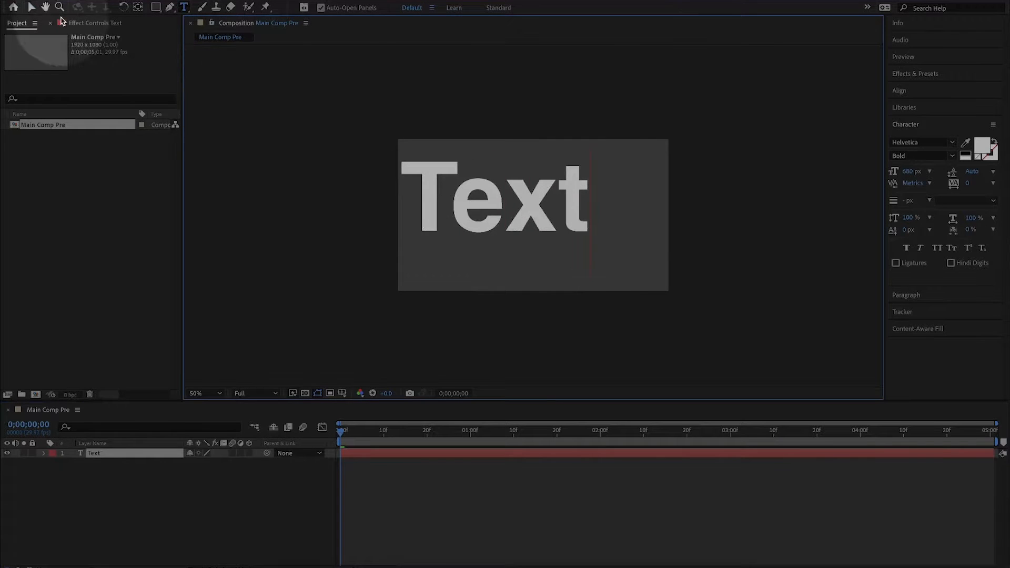
pyautogui.click(31, 7)
pyautogui.moveTo(514, 216)
pyautogui.mouseDown()
pyautogui.moveTo(537, 231)
pyautogui.moveTo(528, 237)
pyautogui.moveTo(527, 215)
pyautogui.mouseUp()
# Place the text layer's anchor point at the middle of the word and reduce the font size to 342 px
pyautogui.click(138, 7)
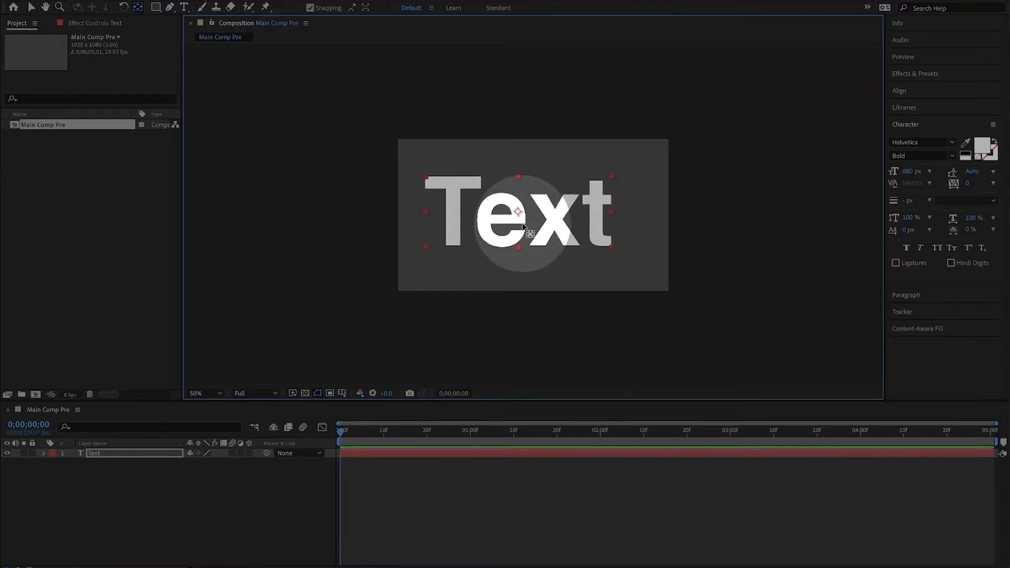
pyautogui.click(907, 171)
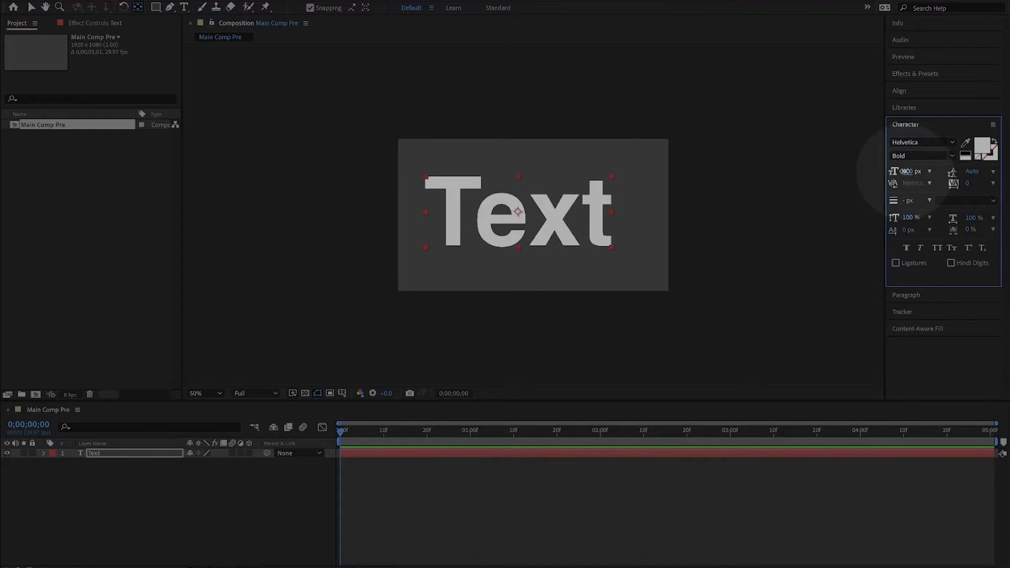
pyautogui.moveTo(906, 172); pyautogui.dragTo(716, 179)
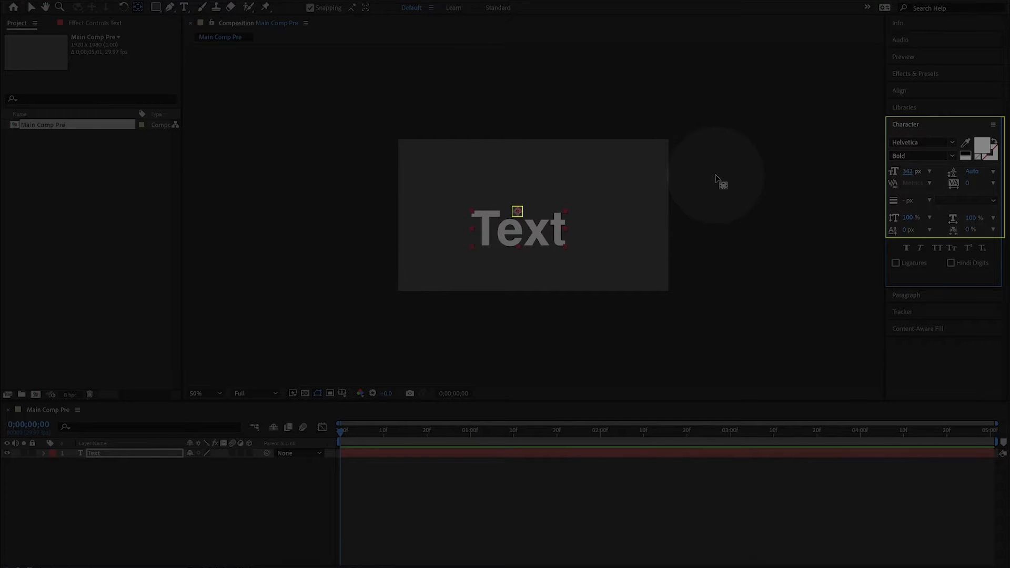
pyautogui.press('v')
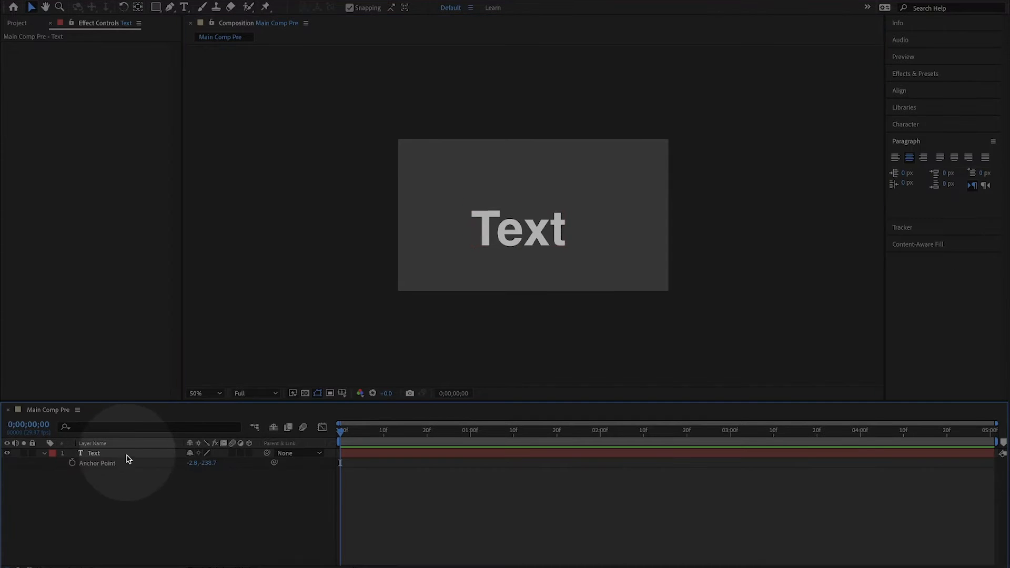
# Add an expression to the Text layer's Anchor Point beginning with "a = thisLayer.sourceRectAtTime(); height = a.height;"
pyautogui.click(129, 462)
pyautogui.keyDown('alt'); pyautogui.click(73, 463); pyautogui.keyUp('alt')
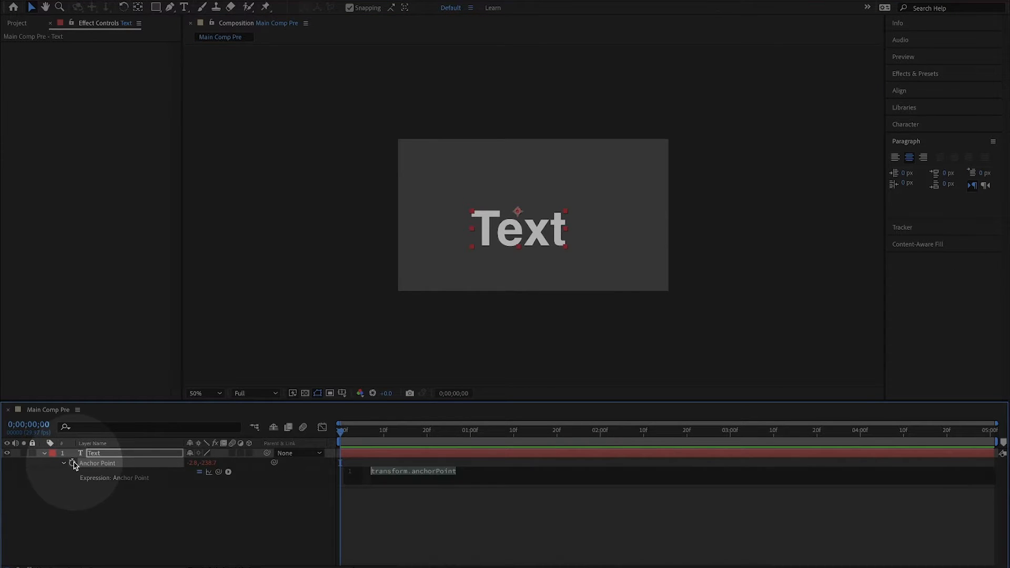
pyautogui.write('a = thisLayer.sourceRectAtTime(); height = a.height;')
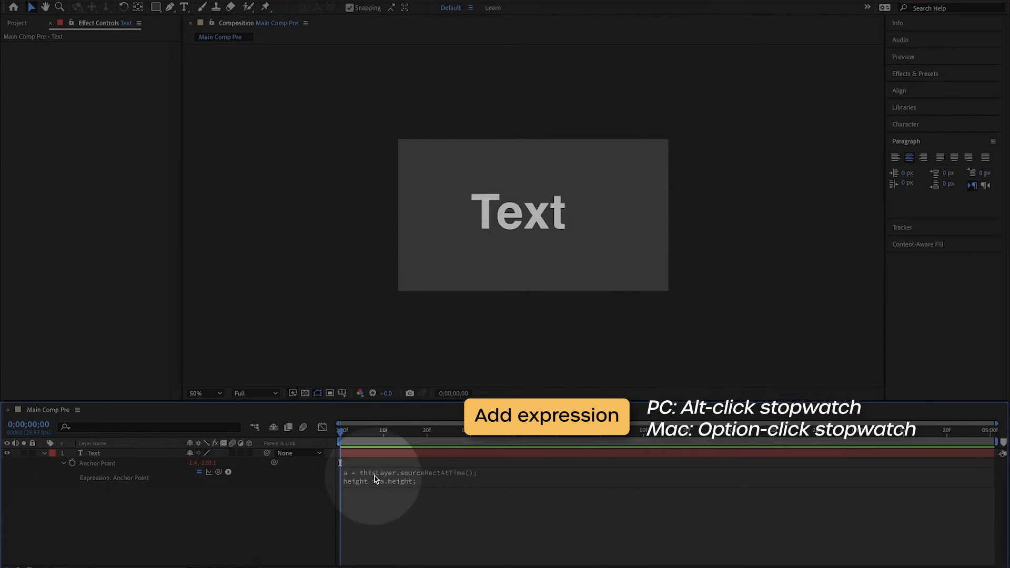
# Enlarge the Text layer's font size to about 384 px to test the anchor expression
pyautogui.click(378, 456)
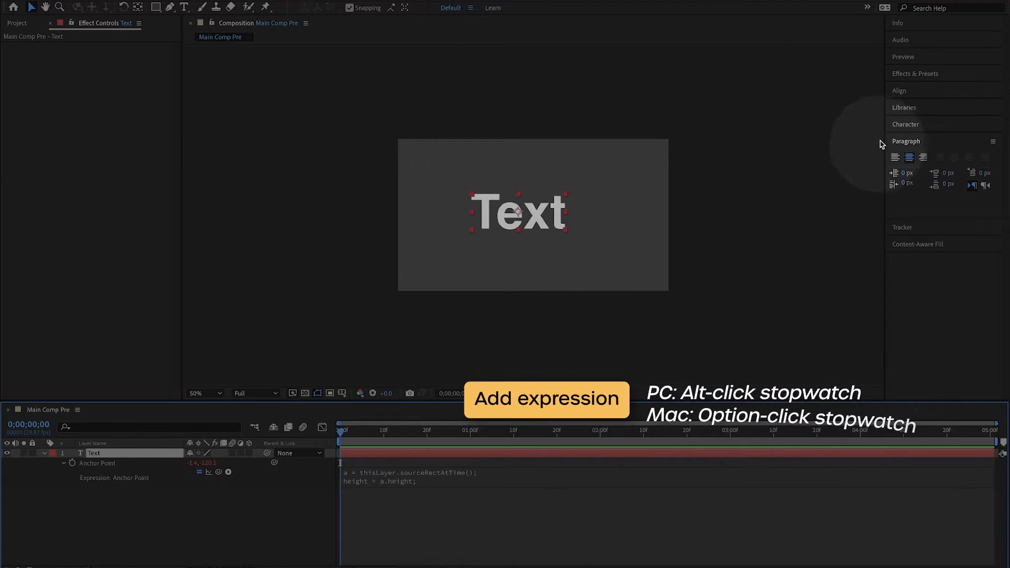
pyautogui.click(901, 126)
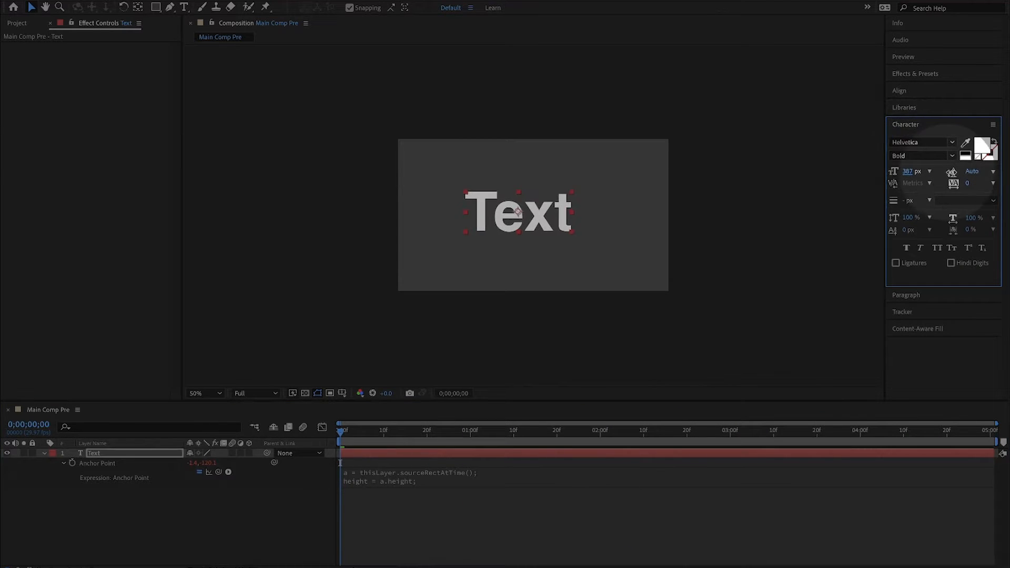
pyautogui.moveTo(908, 171)
pyautogui.mouseDown()
pyautogui.moveTo(963, 171)
pyautogui.moveTo(925, 170)
pyautogui.mouseUp()
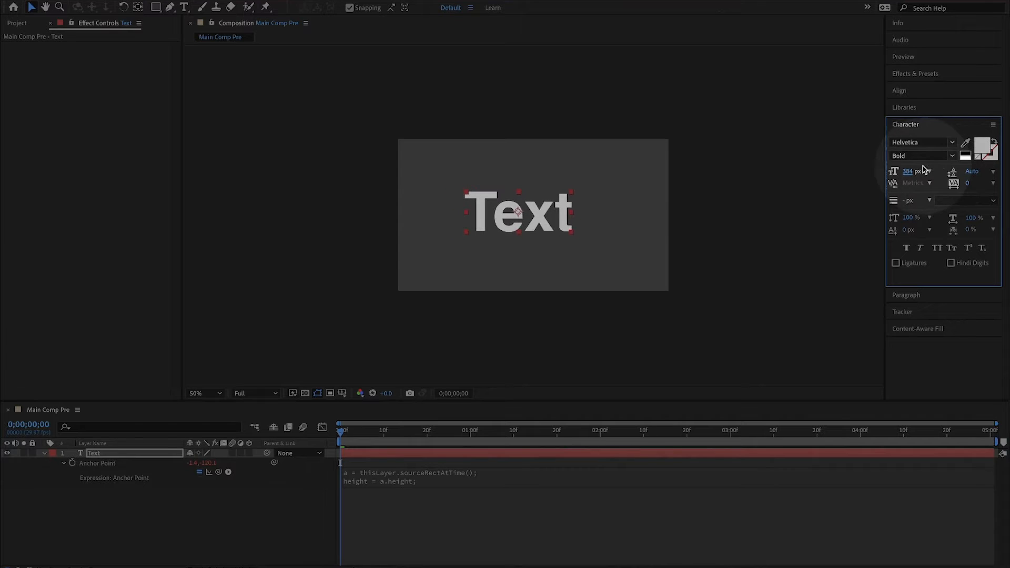
pyautogui.click(903, 127)
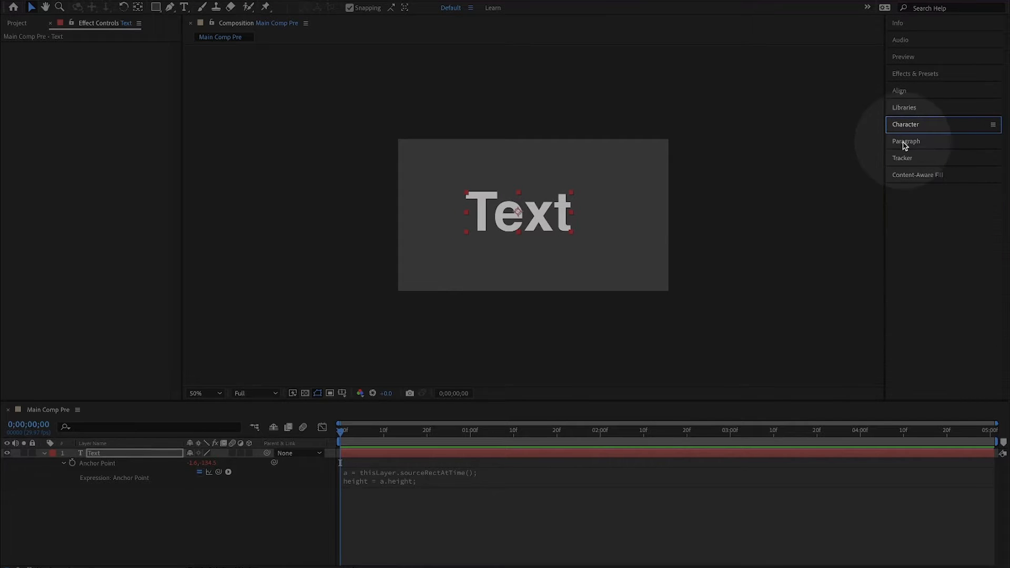
# Centre the Text layer horizontally and vertically in the composition
pyautogui.click(898, 93)
pyautogui.click(916, 118)
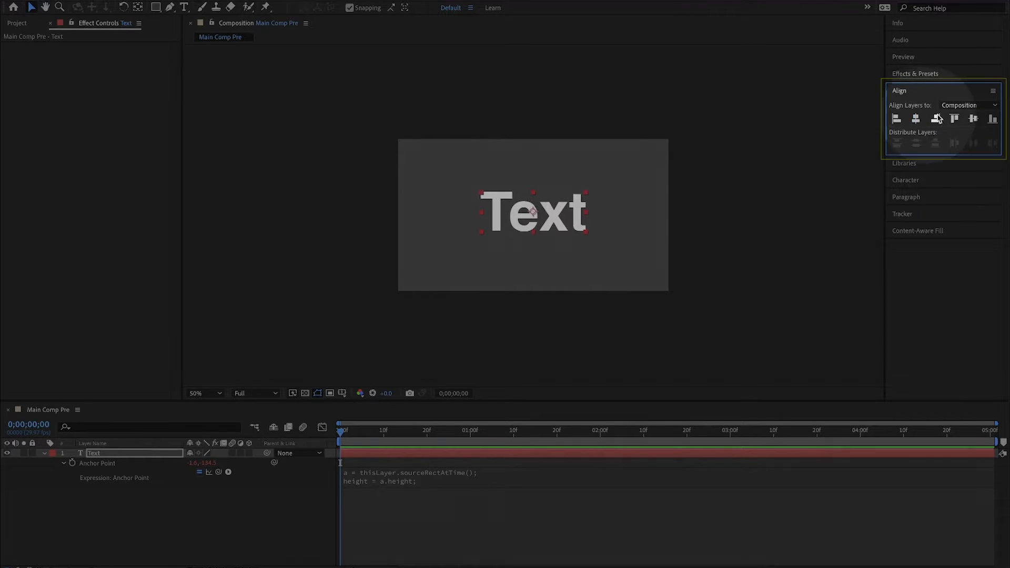
pyautogui.click(974, 119)
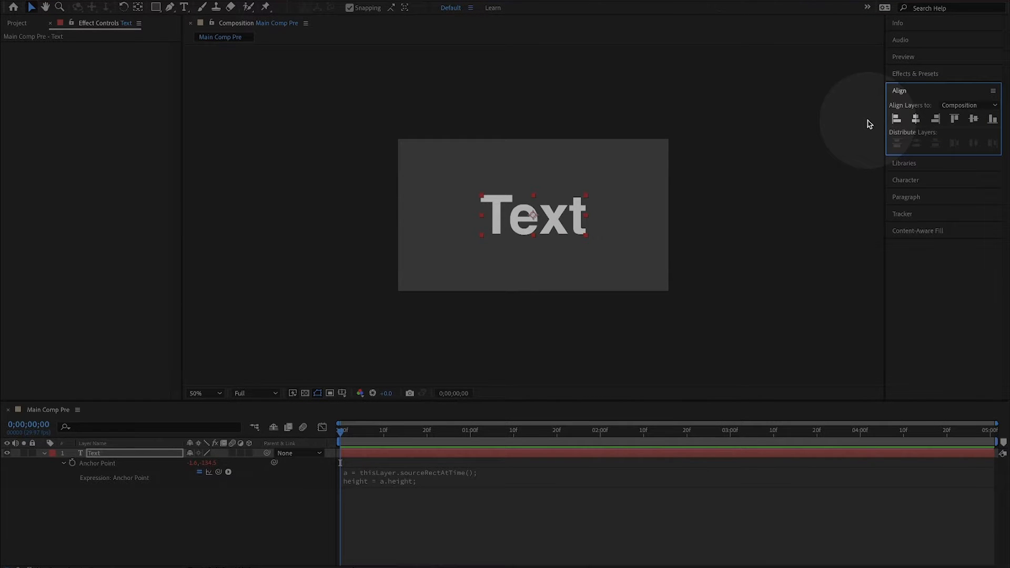
# Draw a separate rectangle about 683 × 232 px above the text, with a white fill and no stroke
pyautogui.click(762, 149)
pyautogui.click(155, 8)
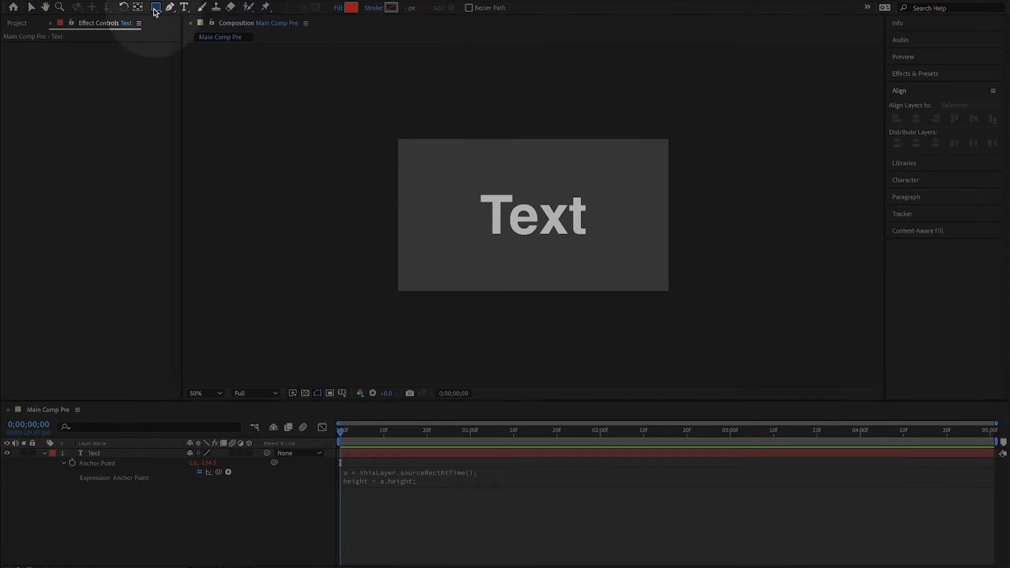
pyautogui.click(373, 8)
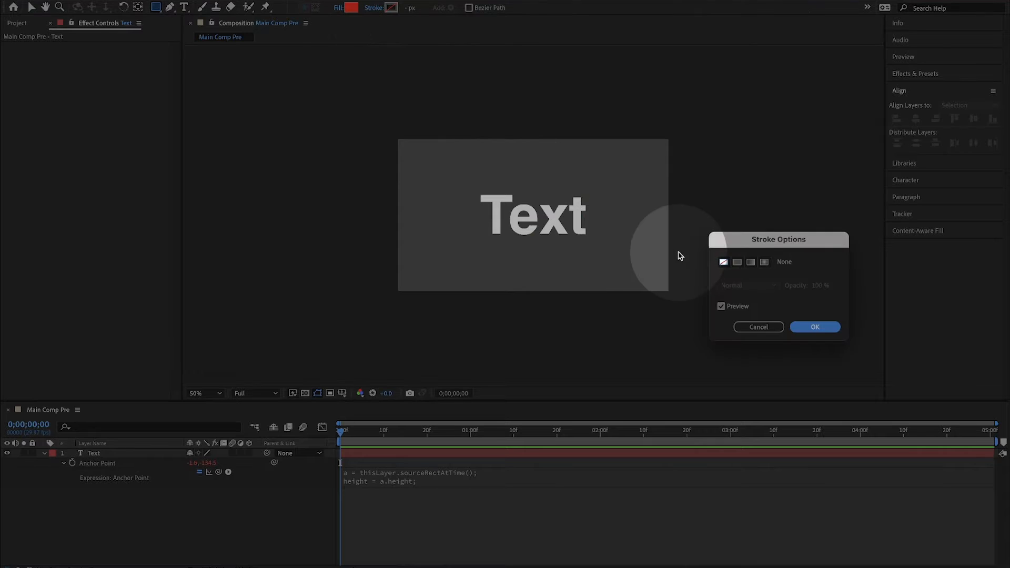
pyautogui.press('Return')
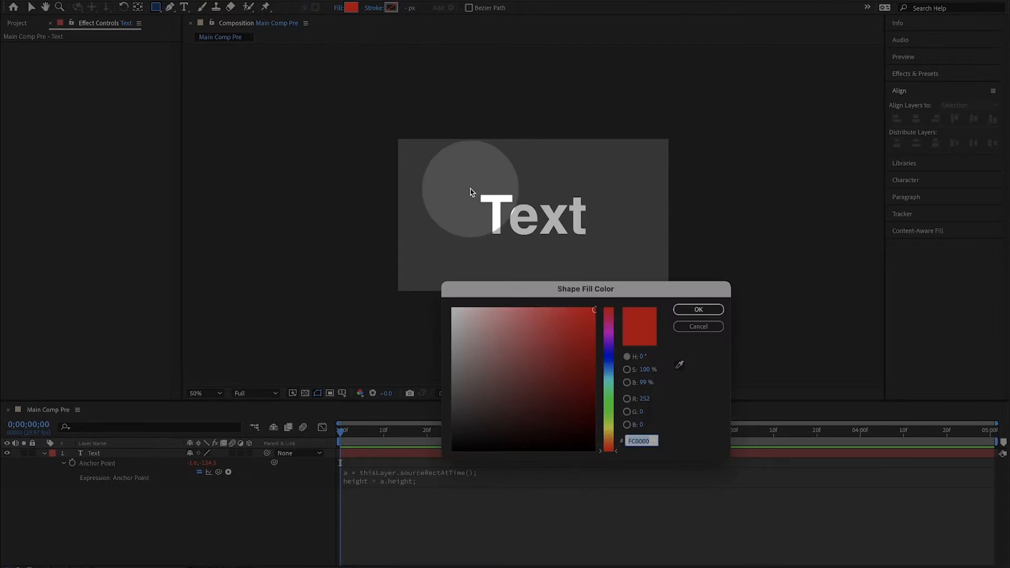
pyautogui.click(351, 7)
pyautogui.press('Return')
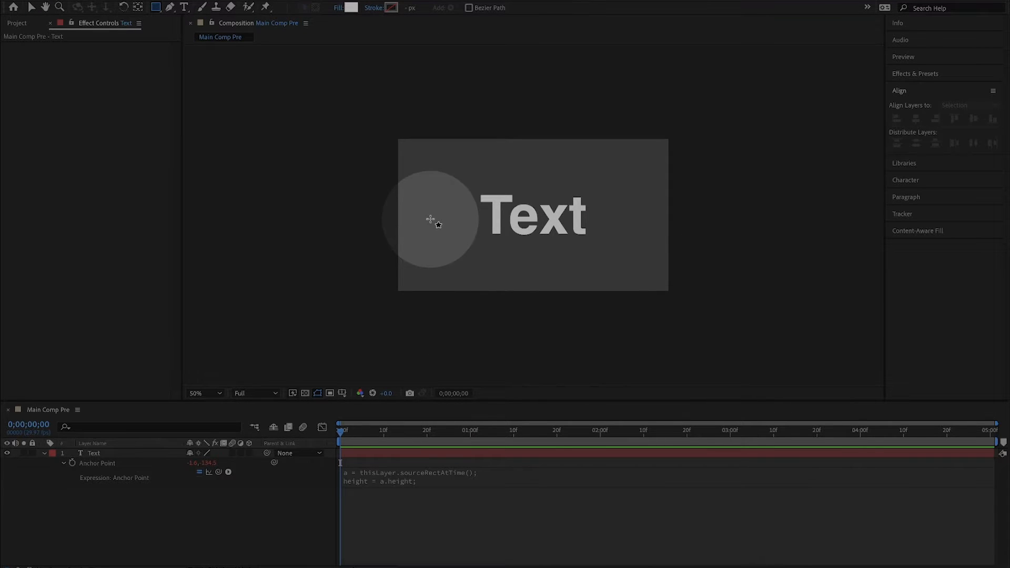
pyautogui.moveTo(416, 151); pyautogui.dragTo(512, 184)
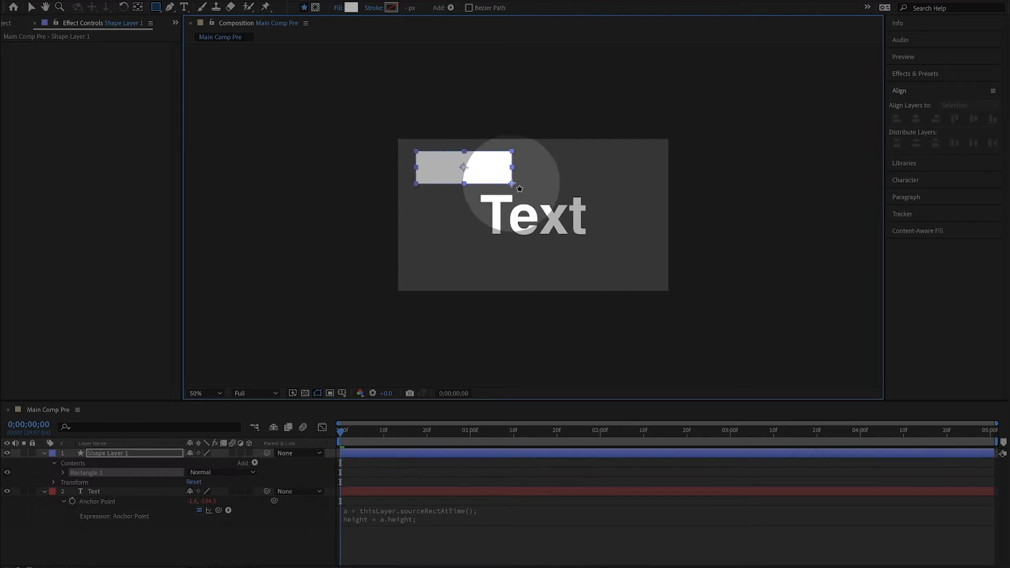
# Copy the Text layer's Anchor Point expression and paste it onto the rectangle shape layer's Anchor Point
pyautogui.click(139, 503)
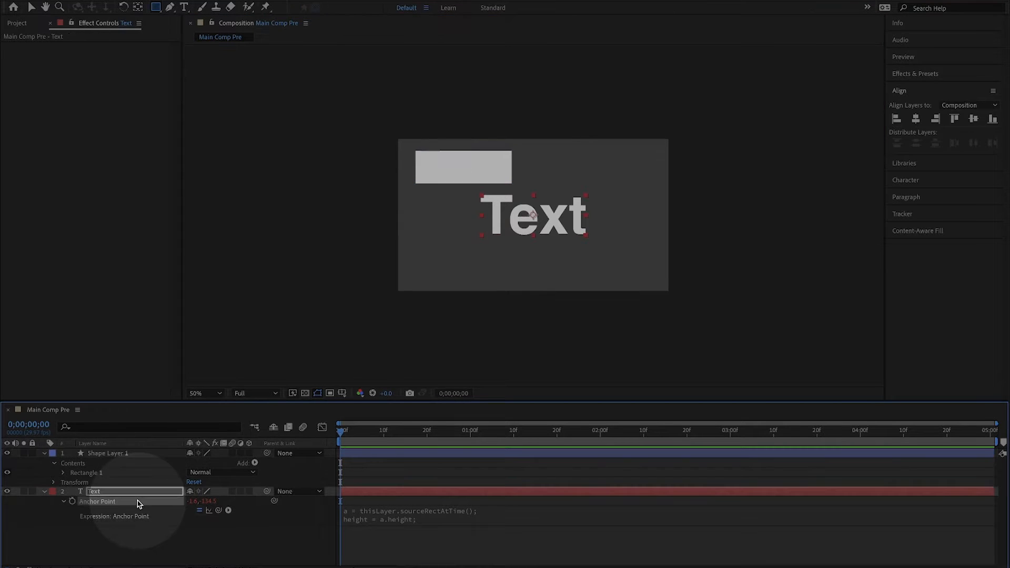
pyautogui.click(109, 0)
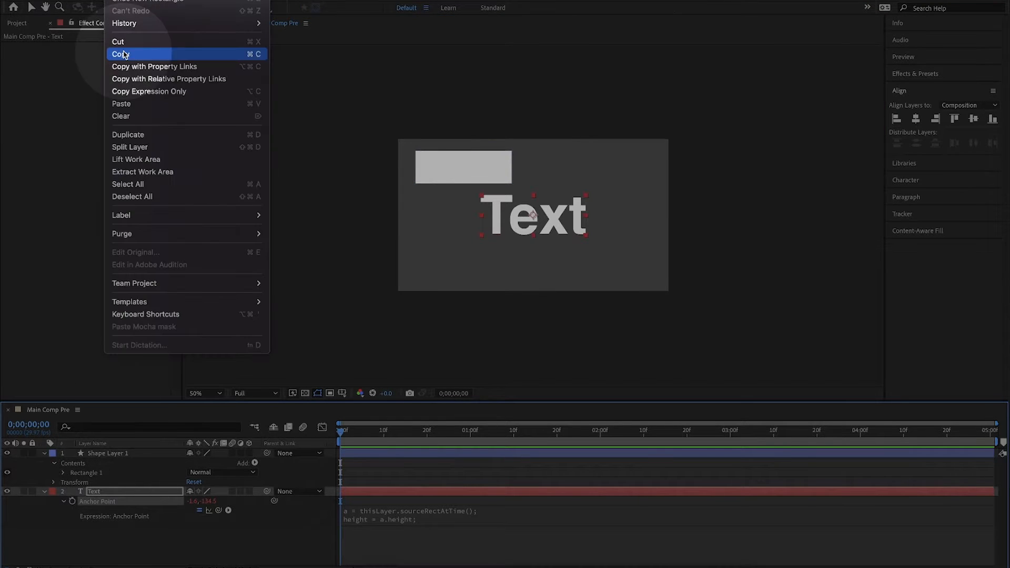
pyautogui.click(152, 54)
pyautogui.click(110, 453)
pyautogui.press('a')
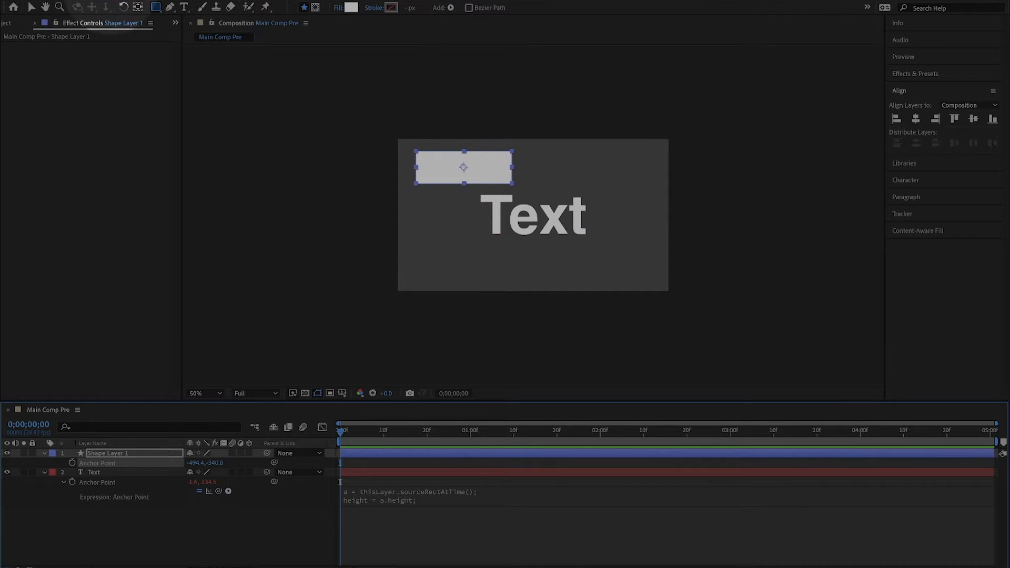
pyautogui.click(111, 1)
pyautogui.click(121, 104)
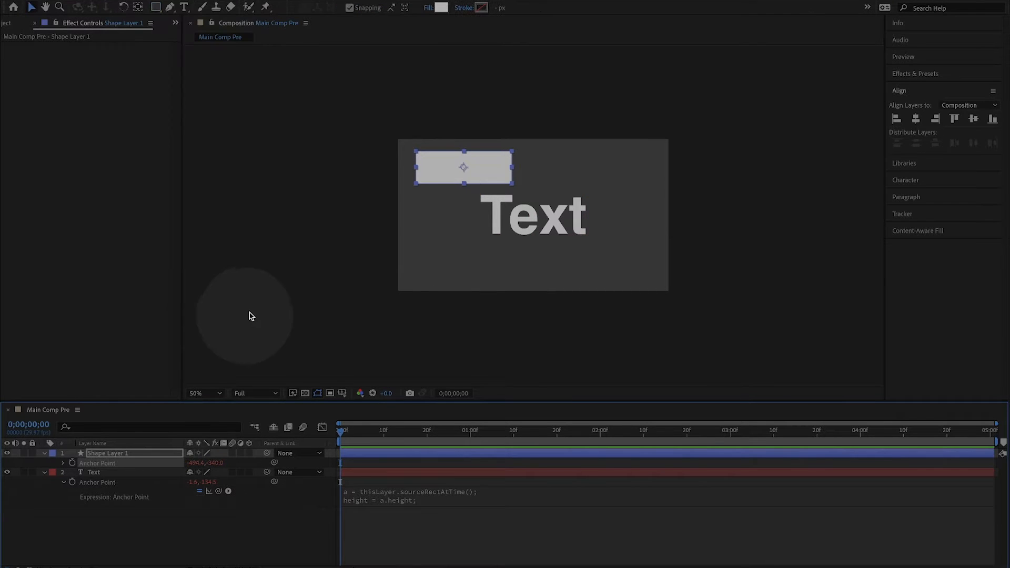
# Move the rectangle shape layer beneath the Text layer and colour the text black
pyautogui.moveTo(103, 453); pyautogui.dragTo(119, 515)
pyautogui.click(96, 454)
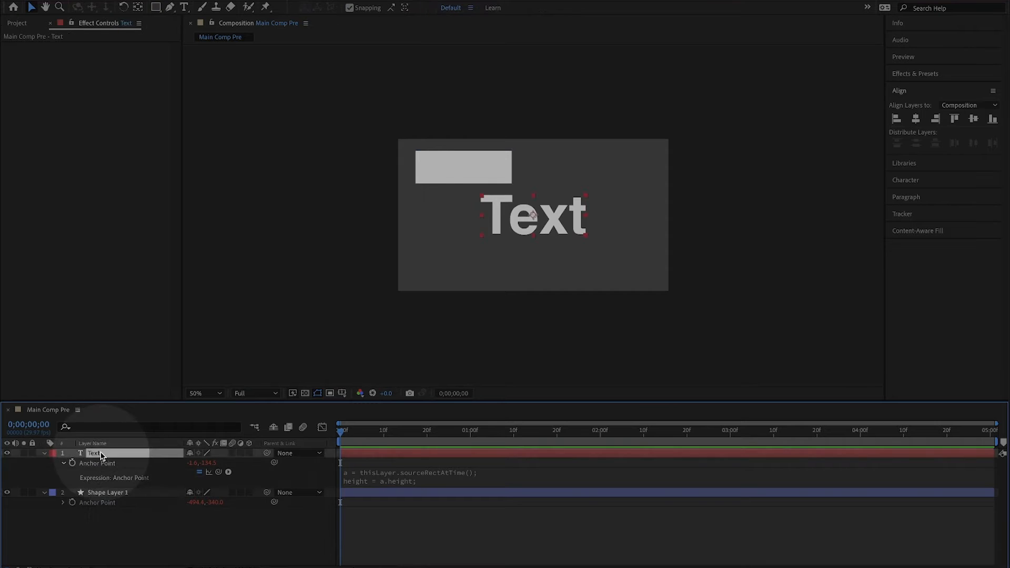
pyautogui.click(184, 7)
pyautogui.click(983, 145)
pyautogui.press('Return')
pyautogui.press('v')
# Centre the white rectangle horizontally and vertically in the composition
pyautogui.click(440, 165)
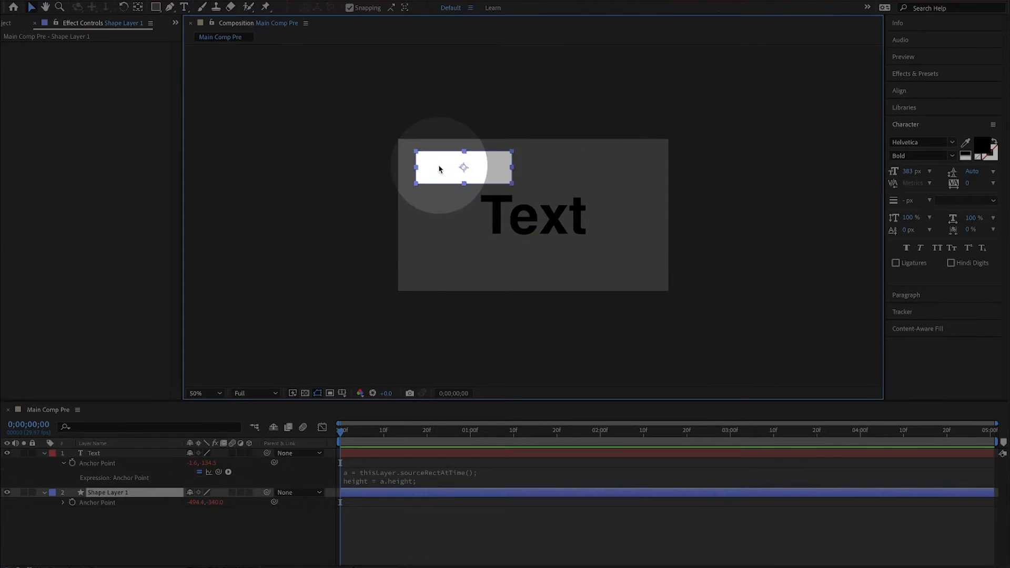
pyautogui.click(900, 91)
pyautogui.click(917, 119)
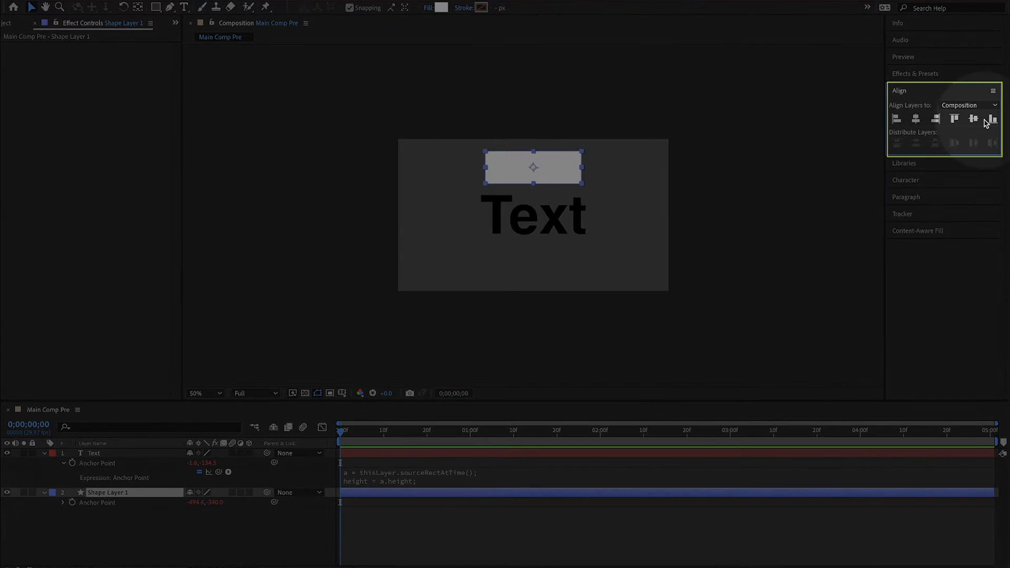
pyautogui.click(973, 120)
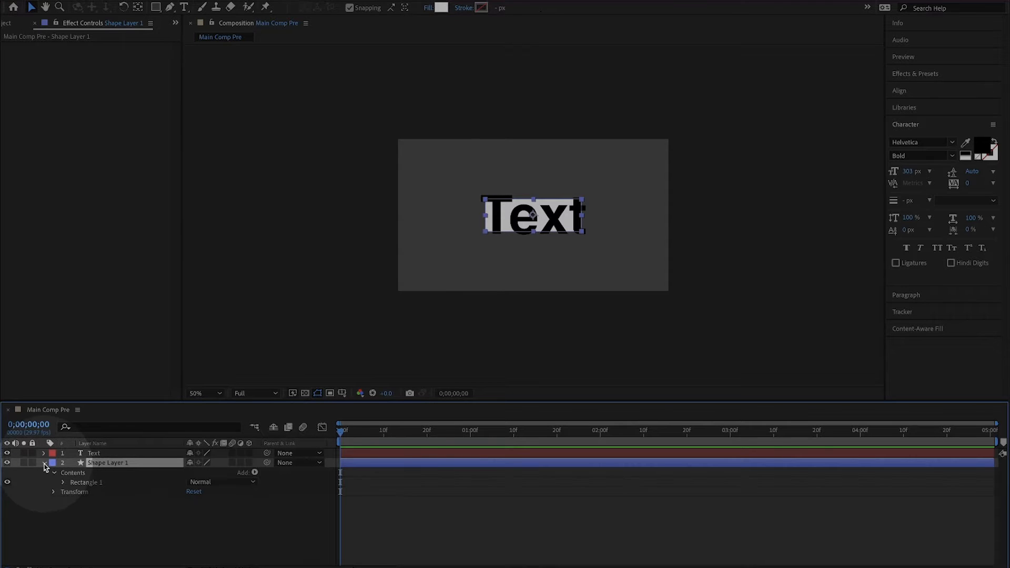
# Add a Size expression to the rectangle path that returns the Text layer's sourceRectAtTime() width and height as [x,y]
pyautogui.click(73, 494)
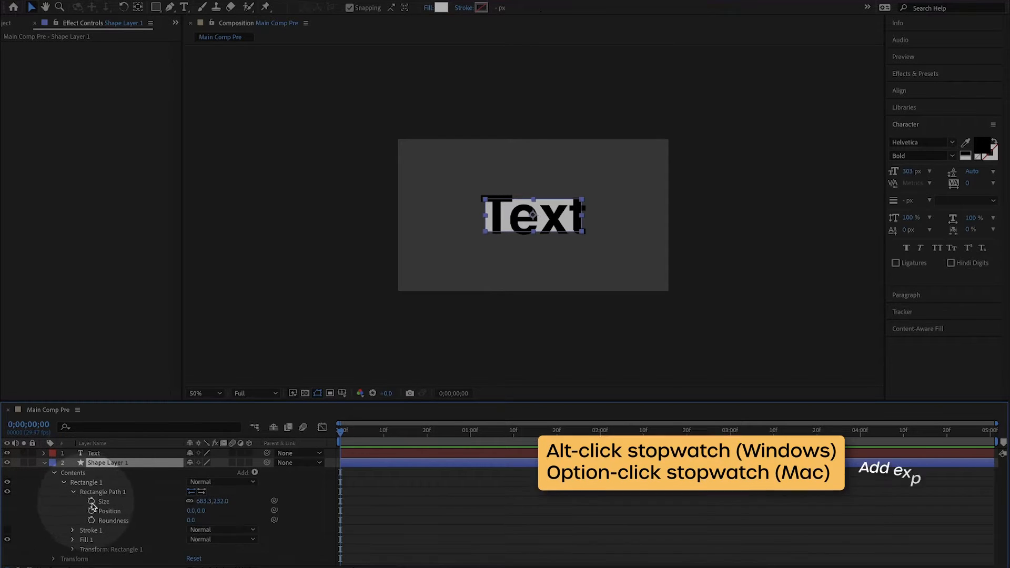
pyautogui.keyDown('alt'); pyautogui.click(92, 502); pyautogui.keyUp('alt')
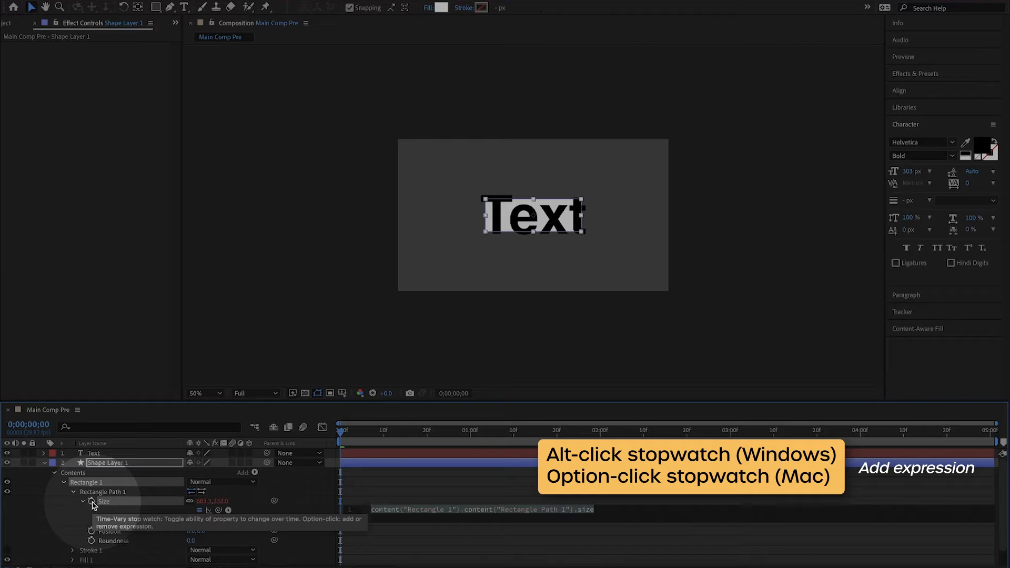
pyautogui.write('x = comp("Main Comp Pre")')
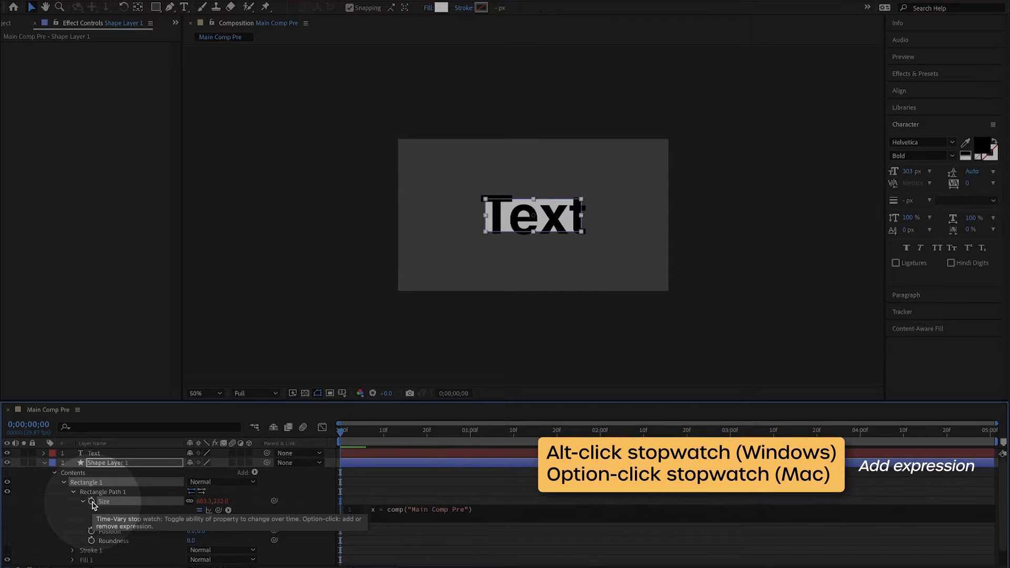
pyautogui.write('.layer("Text").sourceRectAtTime().width;')
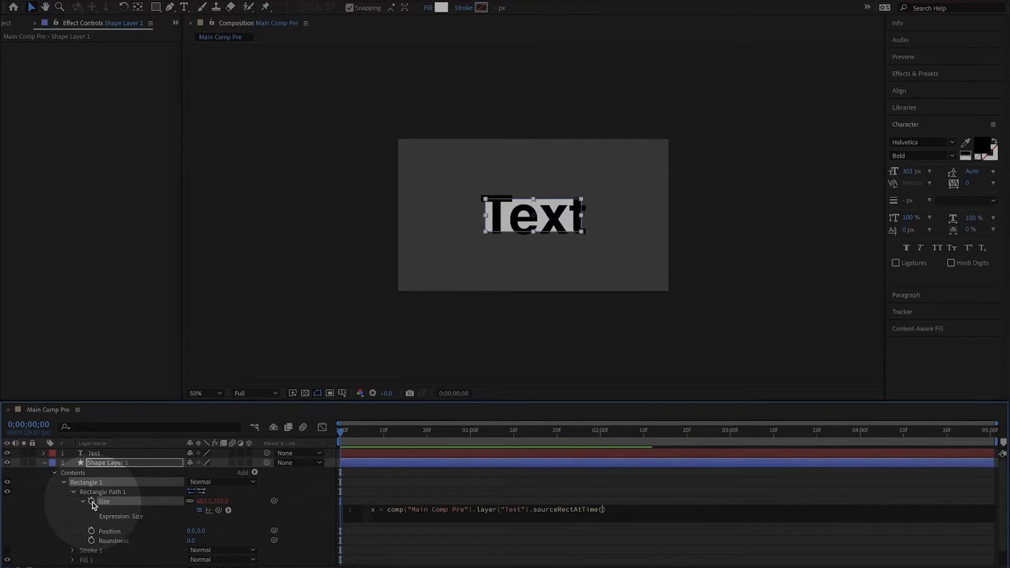
pyautogui.press('KP_Enter')
pyautogui.click(372, 514)
pyautogui.press('Return')
pyautogui.write('y = comp("Main Comp Pre").layer("Text").sourceRectAtTime().height;')
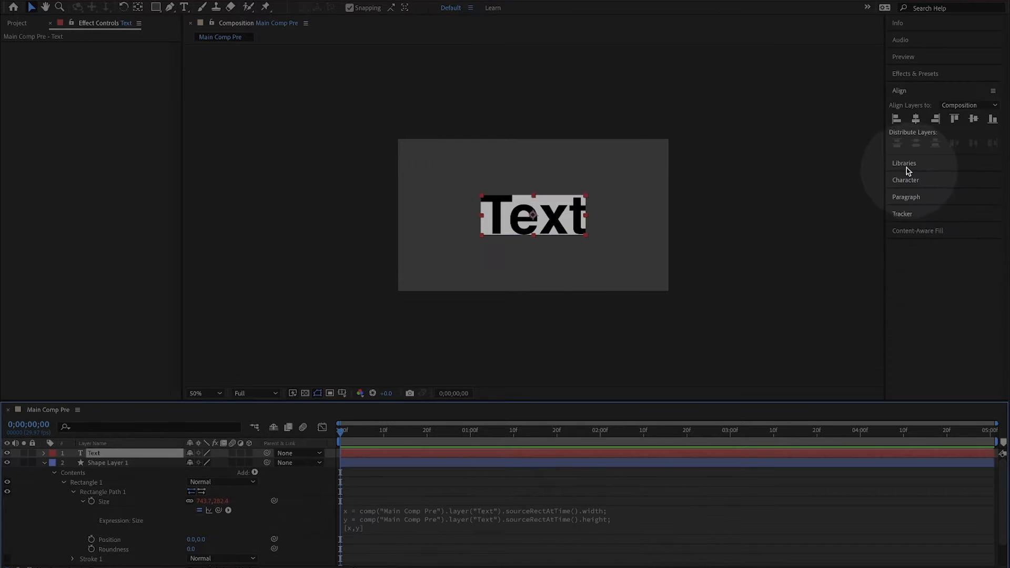
# Enlarge the Text layer's font size to 470 px to test the responsive rectangle
pyautogui.click(908, 180)
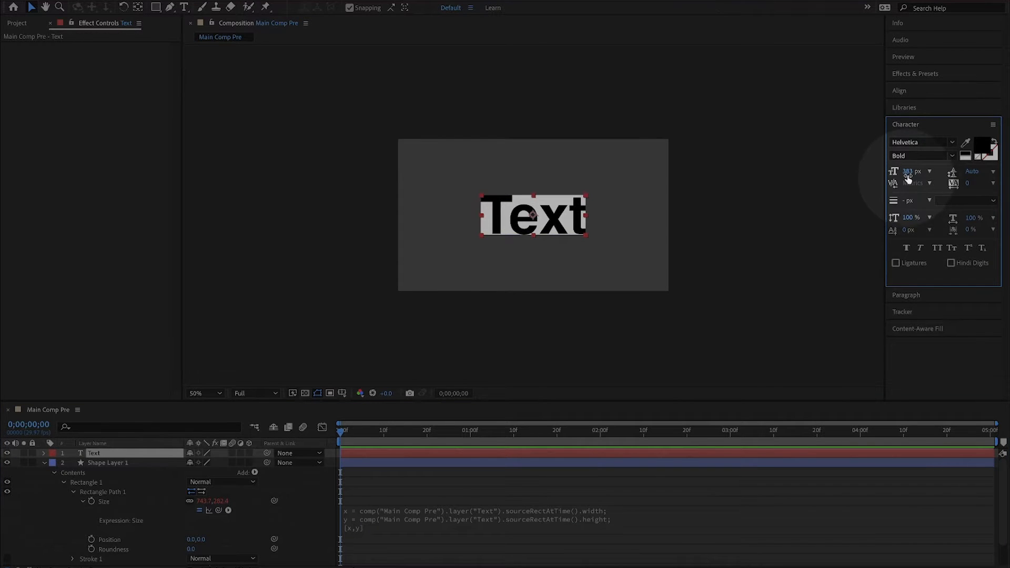
pyautogui.moveTo(918, 171); pyautogui.dragTo(966, 179)
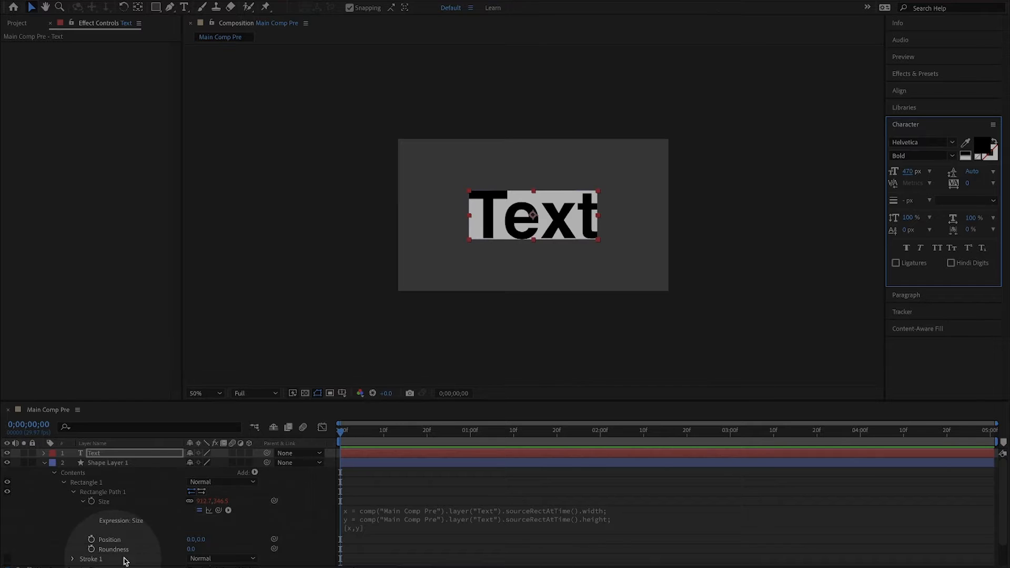
# Add padding to the rectangle's Size expression by changing its output to [x + 100, y + 100]
pyautogui.click(337, 517)
pyautogui.click(375, 521)
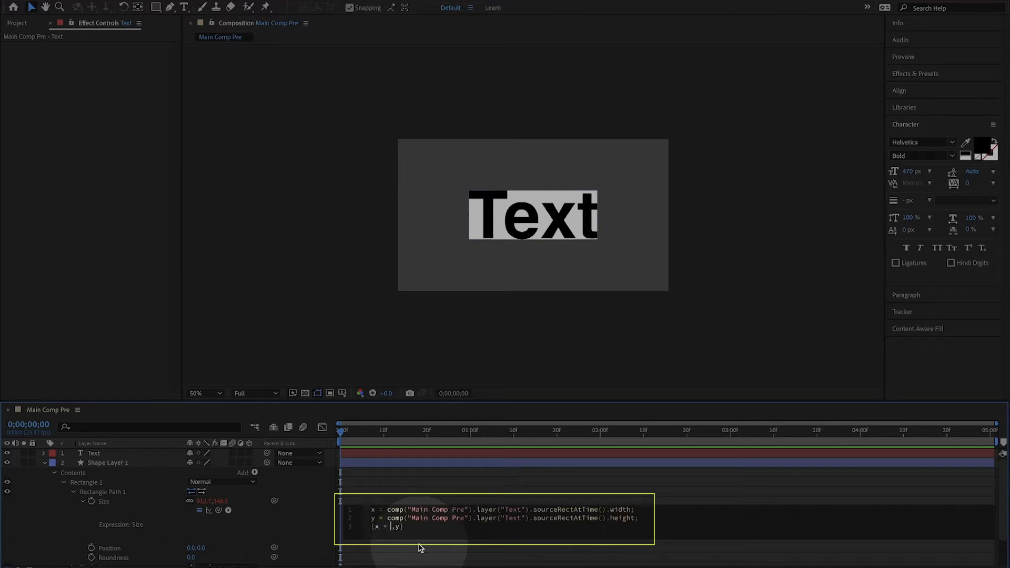
pyautogui.write('+ 100,')
pyautogui.press('Right')
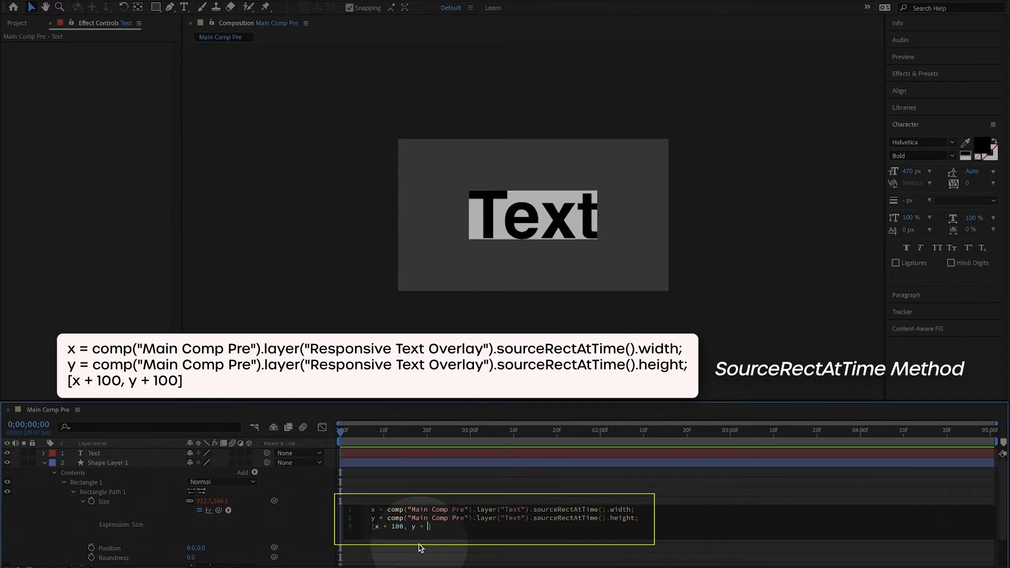
pyautogui.click(295, 525)
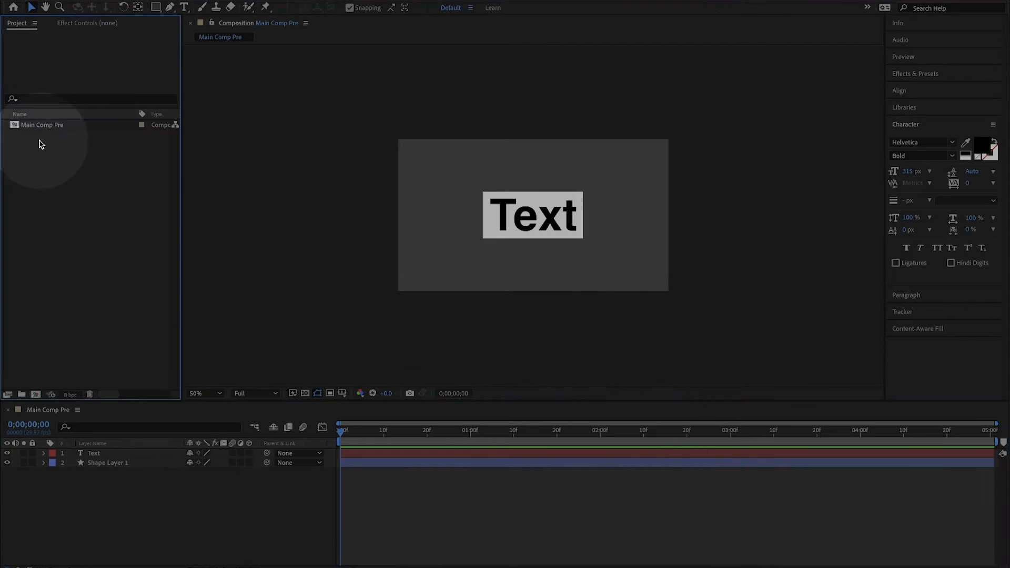
# Create a new composition from Main Comp Pre and rename it Main Comp
pyautogui.moveTo(39, 126); pyautogui.dragTo(35, 395)
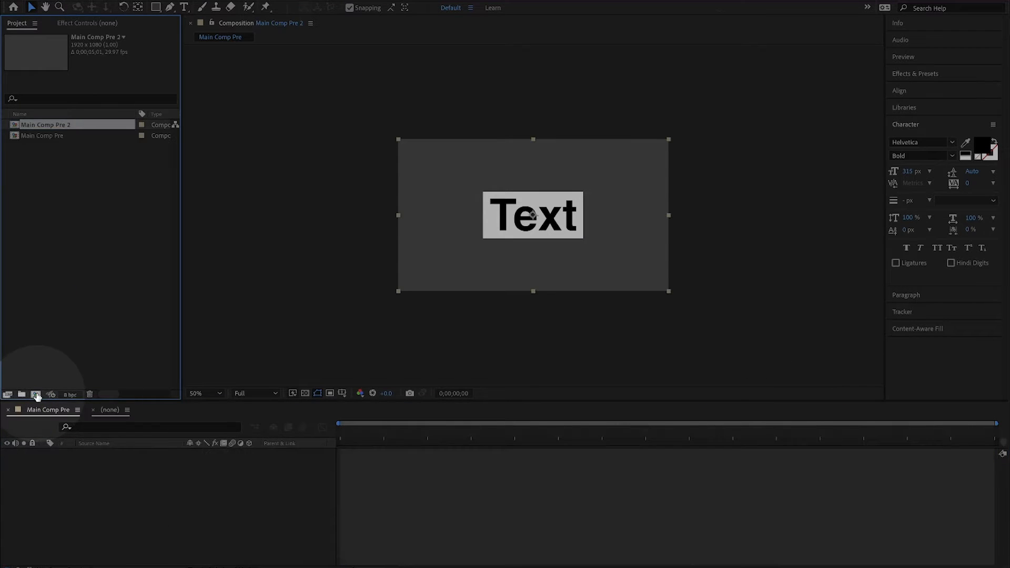
pyautogui.click(46, 137)
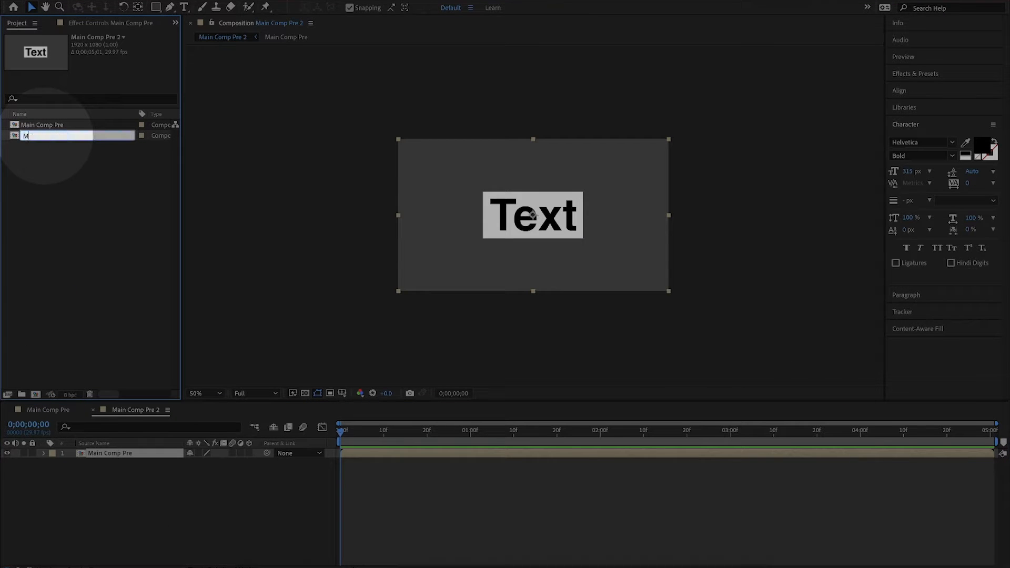
pyautogui.press('Return')
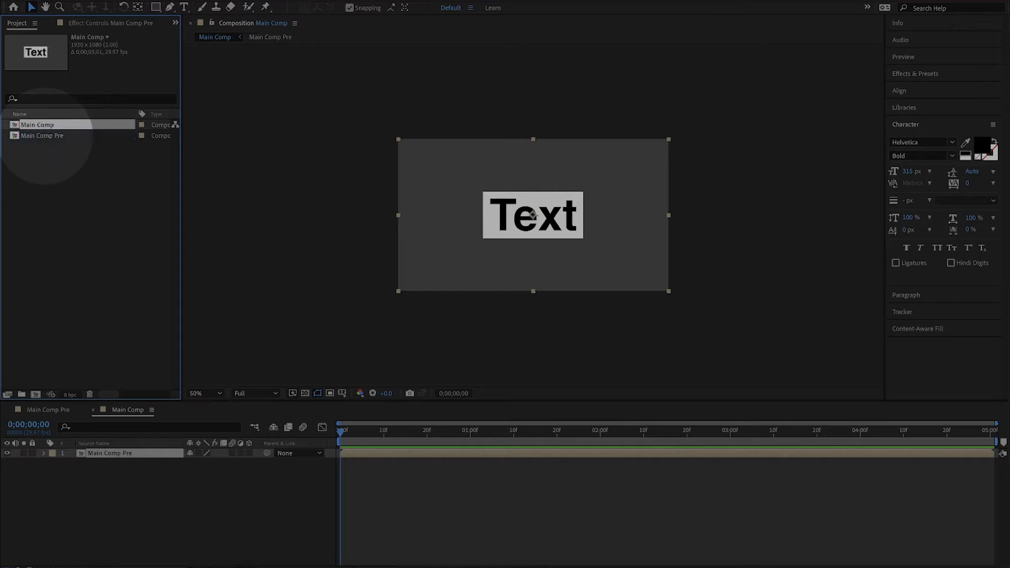
# Collapse transformations on the nested Main Comp Pre layer and keyframe its Scale at 0% on the first frame
pyautogui.click(198, 453)
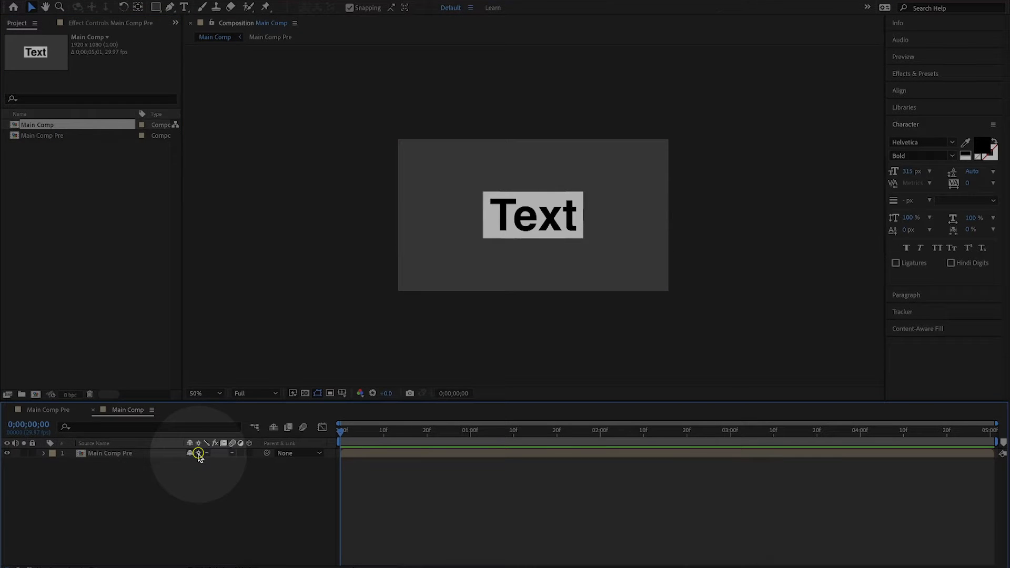
pyautogui.click(137, 456)
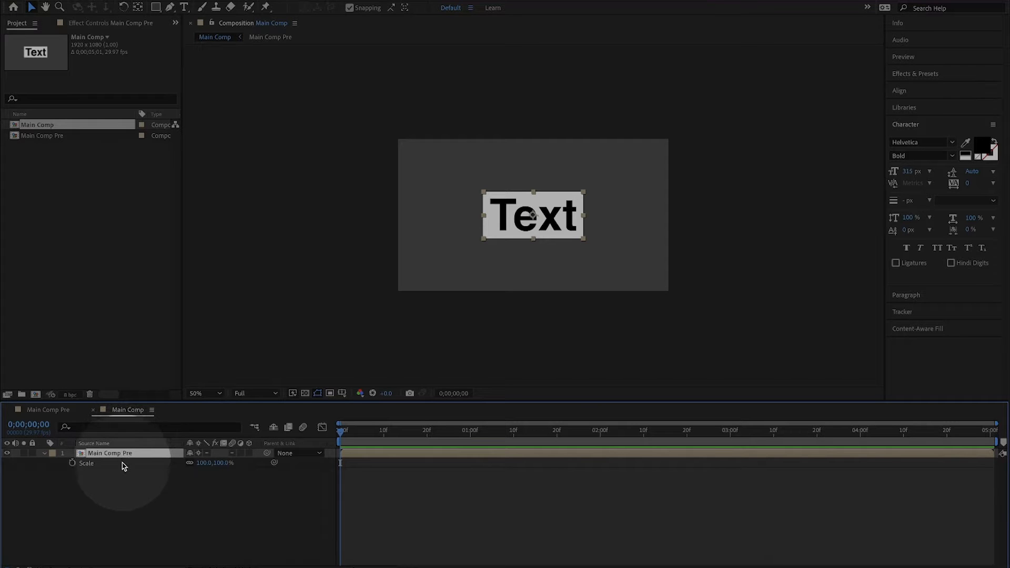
pyautogui.click(123, 465)
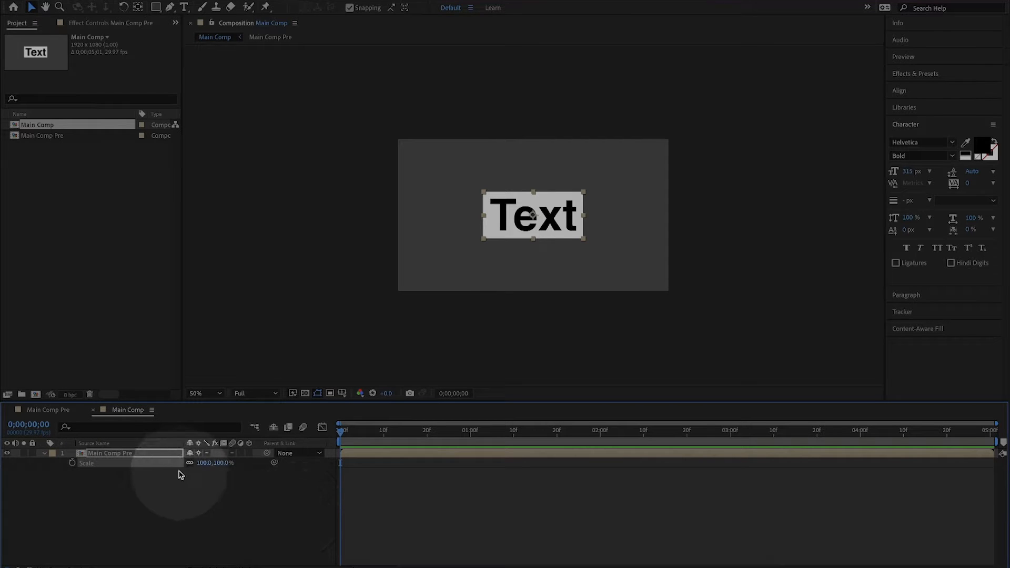
pyautogui.click(72, 463)
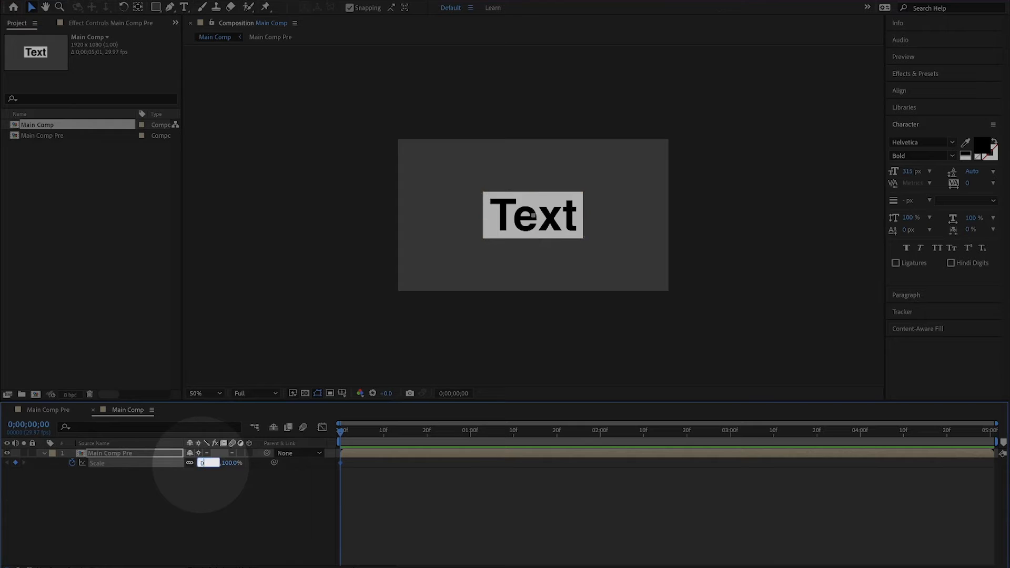
pyautogui.click(202, 463)
pyautogui.write('0')
pyautogui.press('Return')
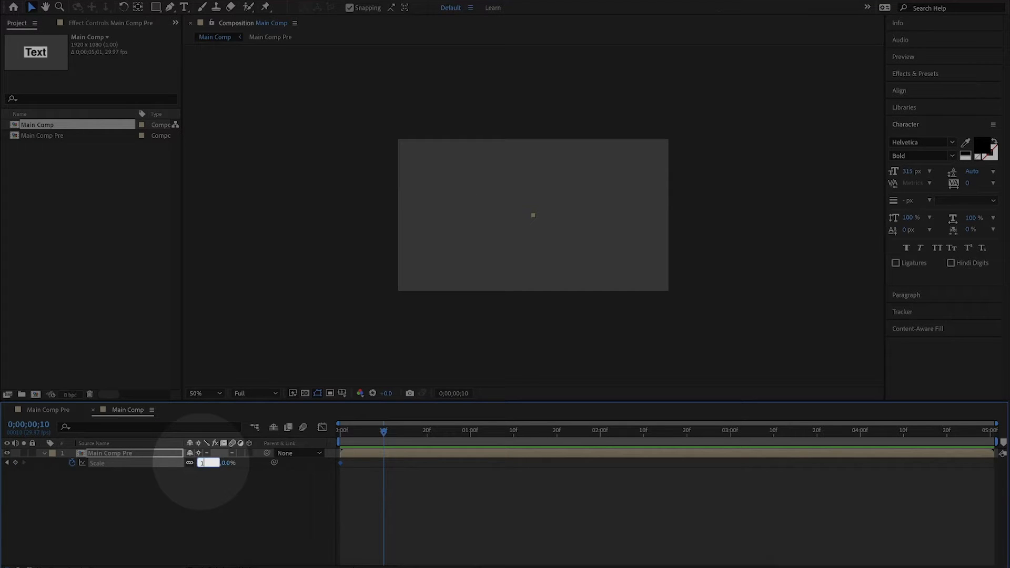
# Keyframe the nested layer's Scale at 110% on frame 10 and 100% on frame 20
pyautogui.press('Return')
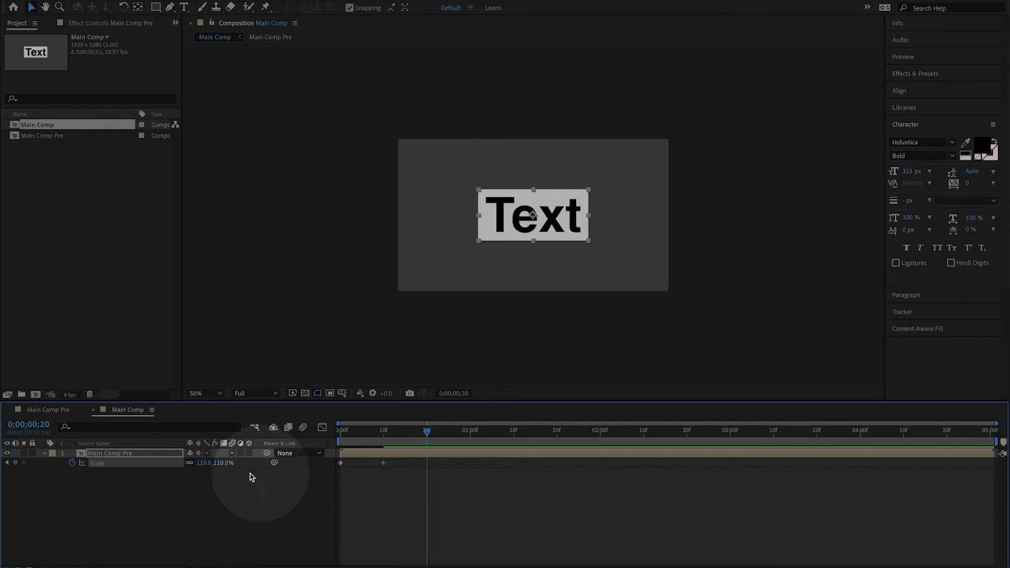
pyautogui.write('0')
pyautogui.press('Return')
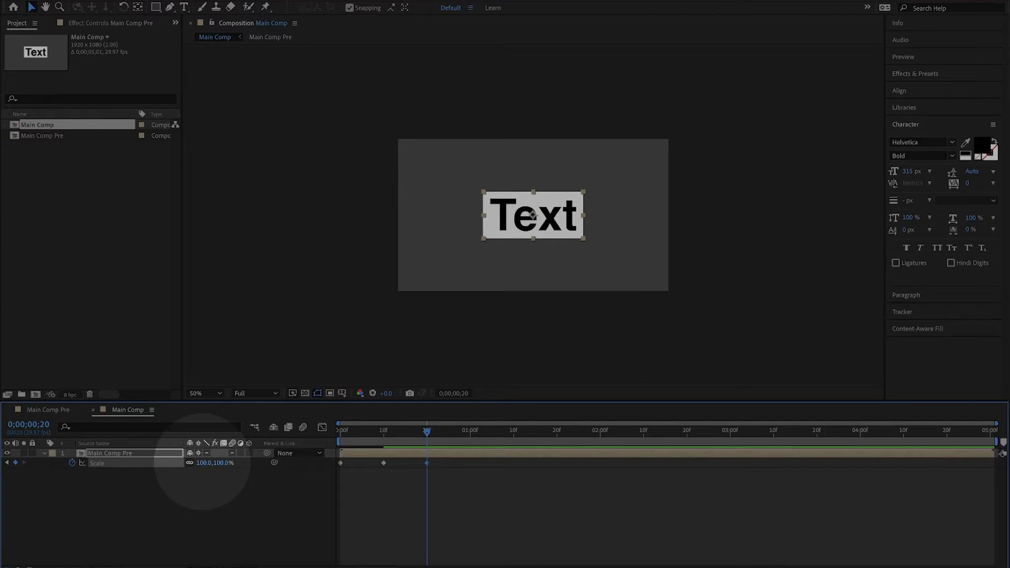
# Apply Easy Ease to the Scale keyframes at frames 10 and 20
pyautogui.press('Home')
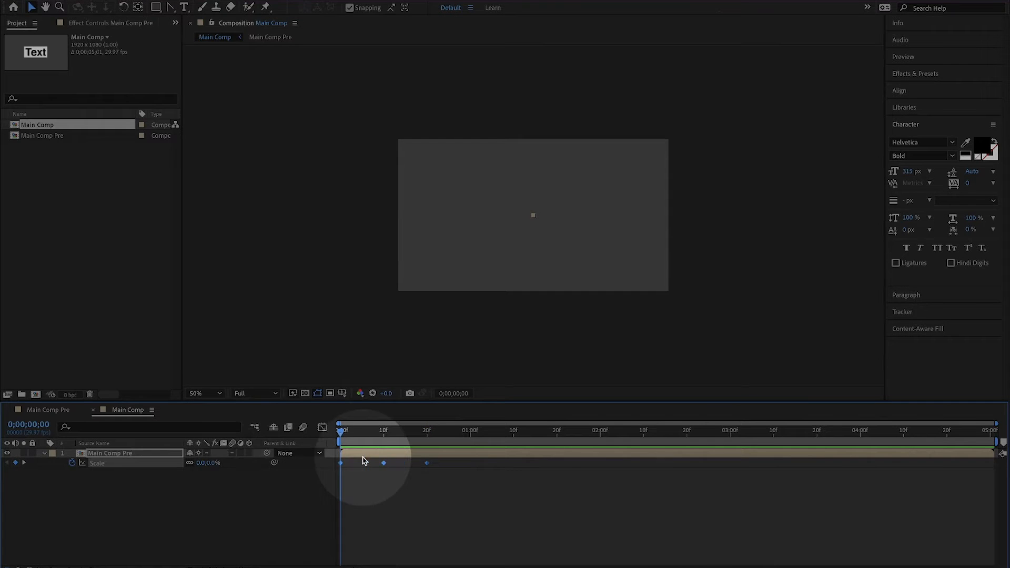
pyautogui.moveTo(362, 457); pyautogui.dragTo(434, 474)
pyautogui.rightClick(427, 463)
pyautogui.moveTo(506, 564)
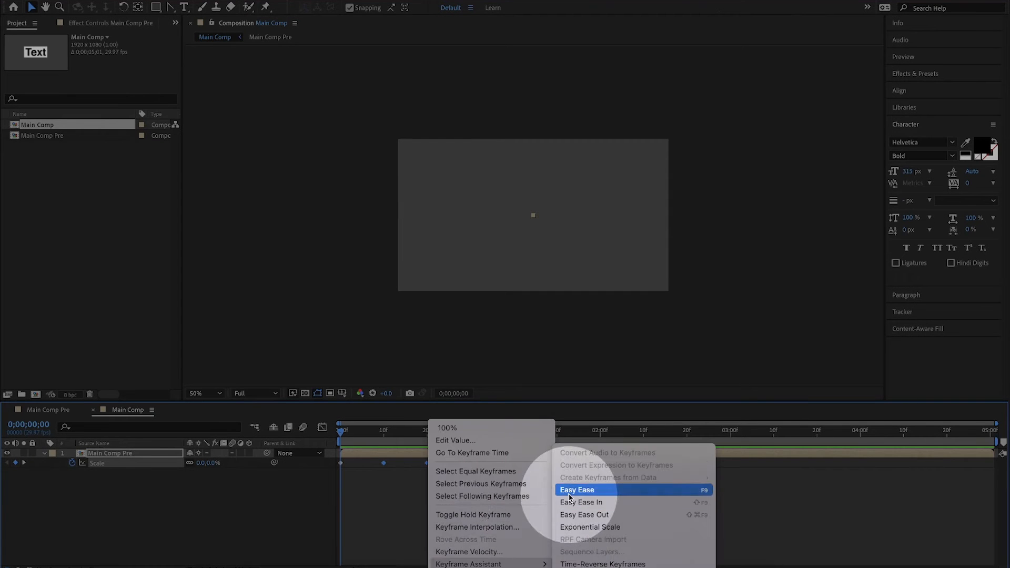
pyautogui.click(568, 427)
pyautogui.click(427, 464)
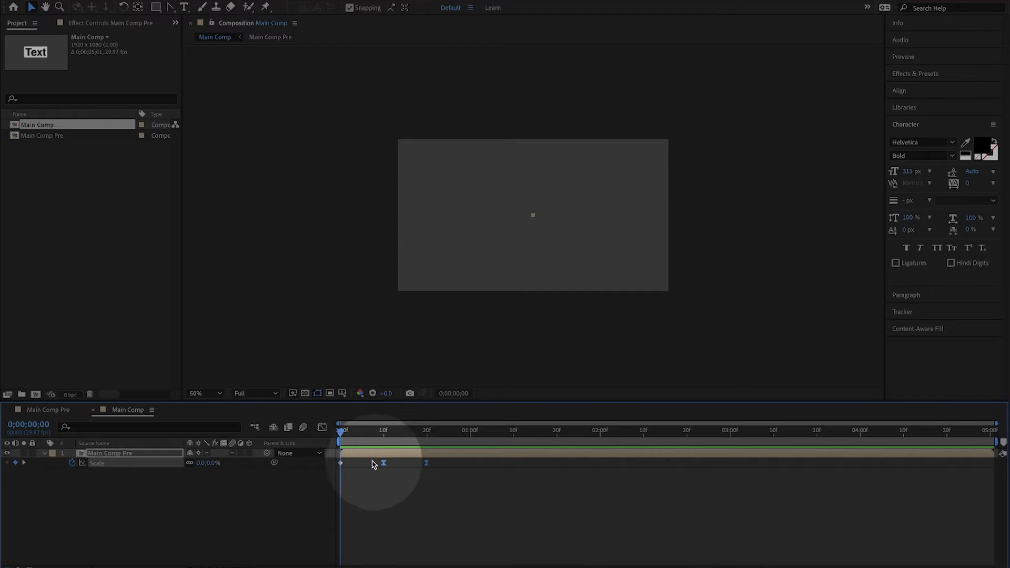
# Show the Scale animation as a speed graph and adjust the easing around the frame 20 keyframe
pyautogui.click(322, 427)
pyautogui.rightClick(392, 481)
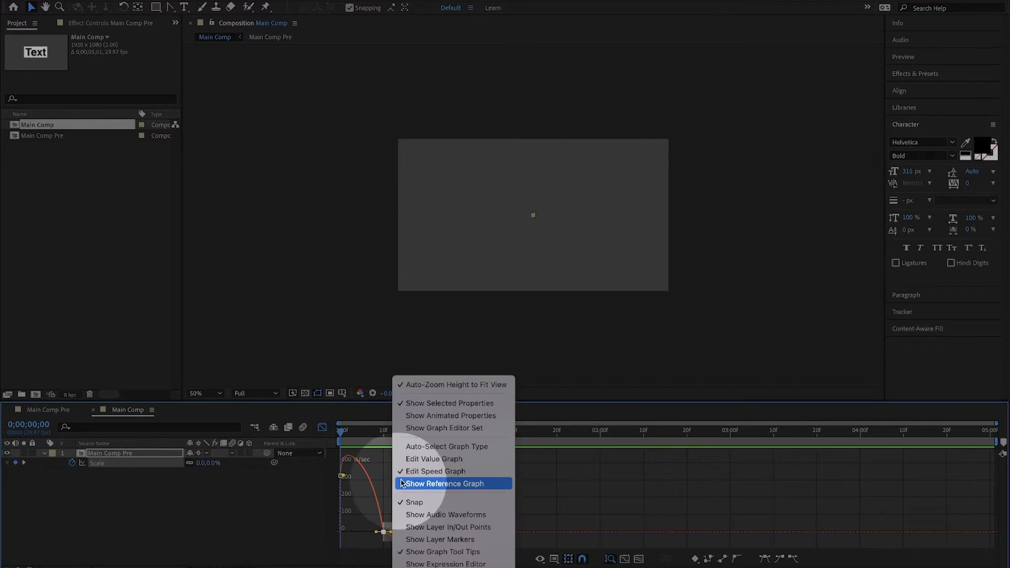
pyautogui.click(398, 470)
pyautogui.scroll(4, 375, 524)
pyautogui.moveTo(480, 534); pyautogui.dragTo(534, 537)
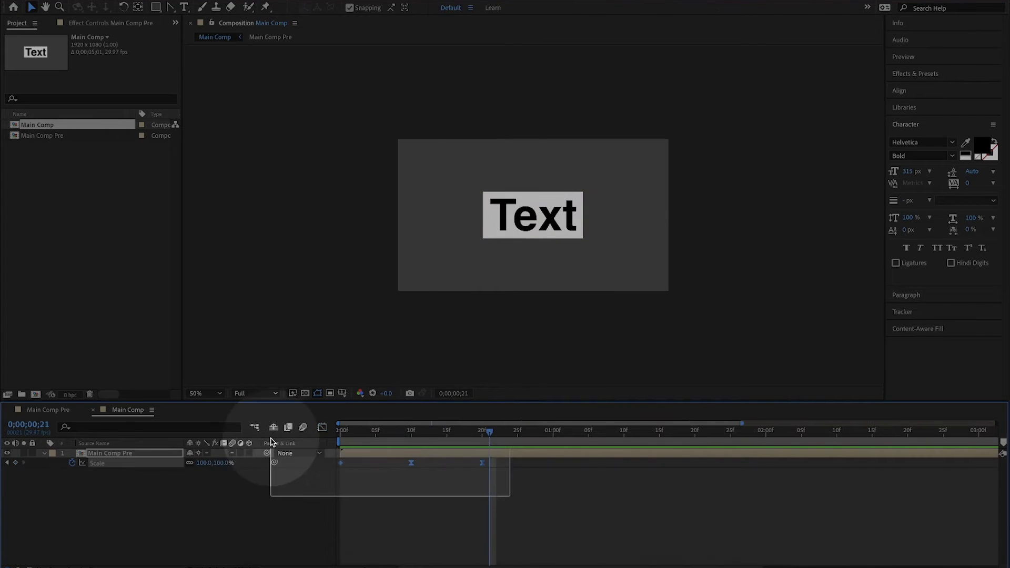
# Copy all three Scale keyframes and paste them starting at 0;00;00;29
pyautogui.moveTo(270, 438); pyautogui.dragTo(270, 438)
pyautogui.hotkey('ctrl', 'c')
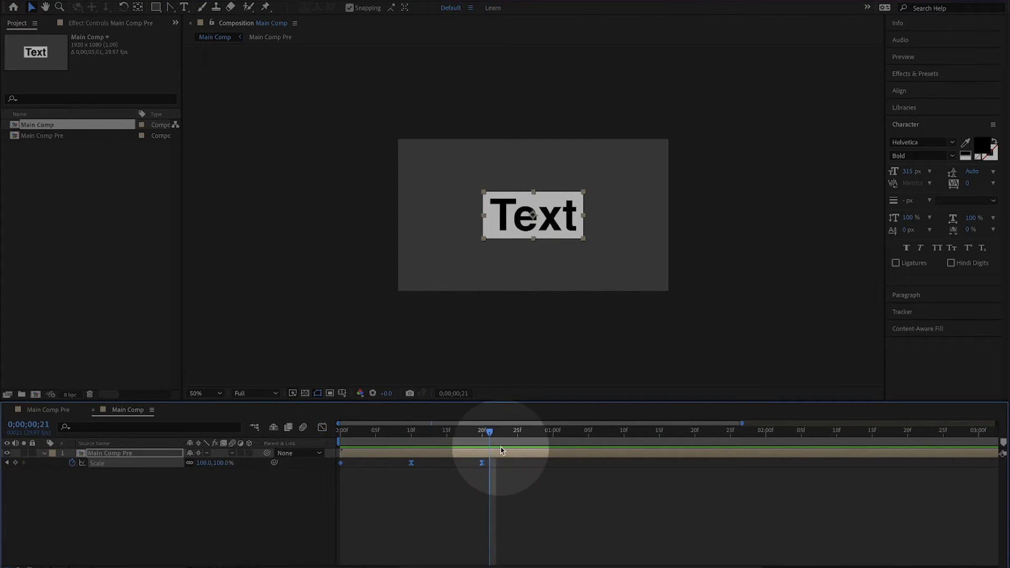
pyautogui.click(549, 436)
pyautogui.hotkey('ctrl', 'v')
pyautogui.press('-')
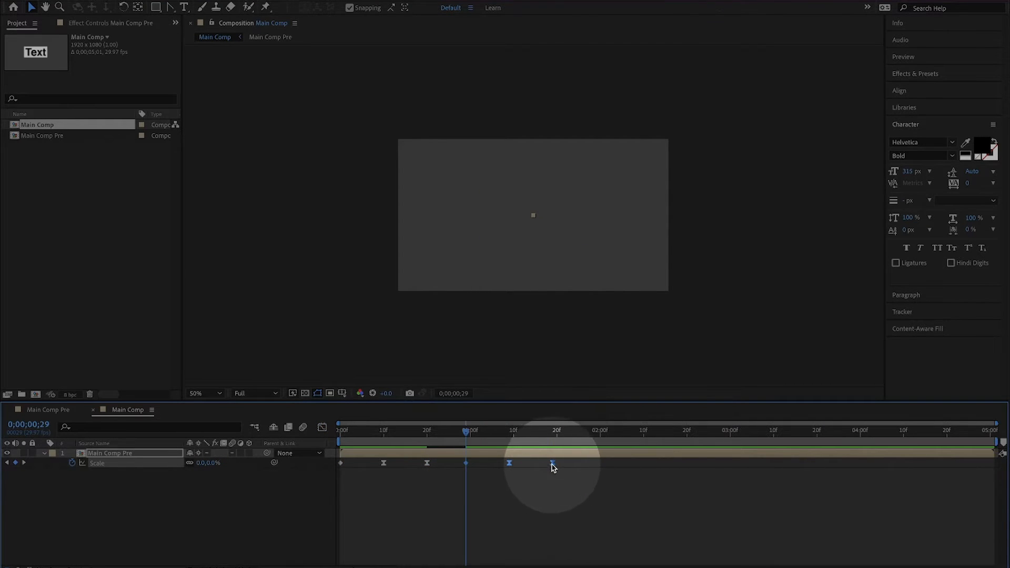
# Move the pasted Scale keyframes to the end of the composition and time-reverse them
pyautogui.moveTo(553, 463); pyautogui.dragTo(990, 463)
pyautogui.click(896, 468)
pyautogui.moveTo(897, 469); pyautogui.dragTo(995, 504)
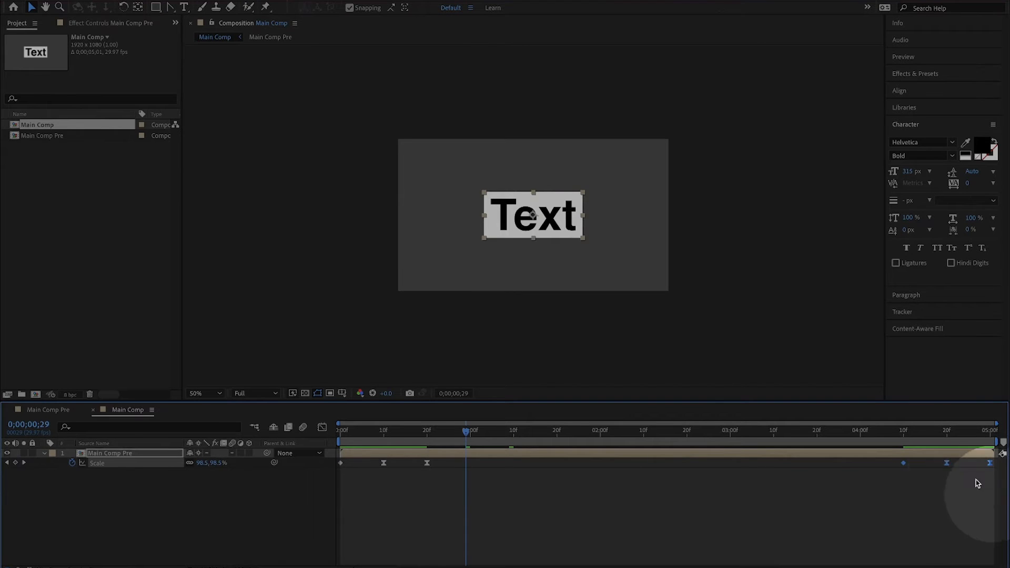
pyautogui.rightClick(947, 463)
pyautogui.moveTo(889, 559)
pyautogui.click(770, 559)
pyautogui.click(646, 505)
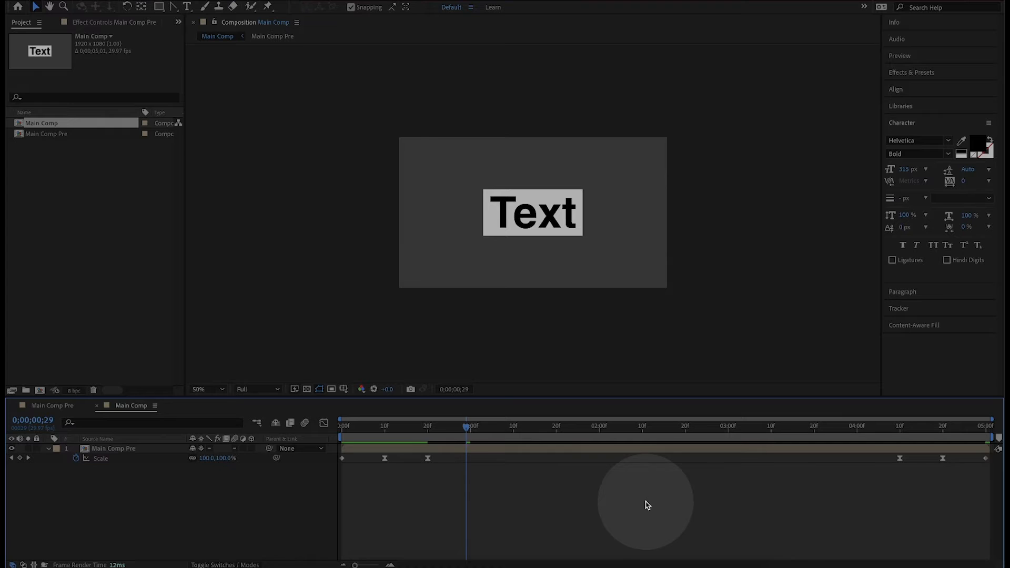
# Rename the nested composition layer to "Main Comp Pre - Bounce In"
pyautogui.click(139, 450)
pyautogui.press('Return')
pyautogui.press('Right')
pyautogui.write('- Bounce In')
pyautogui.press('Return')
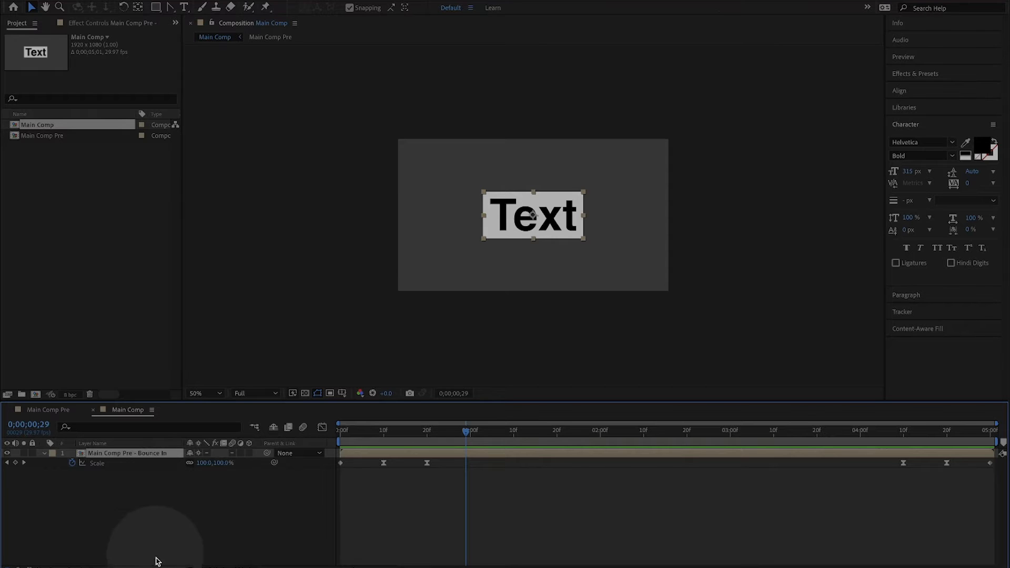
# Open Main Comp in Essential Graphics and name the template "Responsive Text Overlay with Background"
pyautogui.rightClick(151, 558)
pyautogui.click(141, 533)
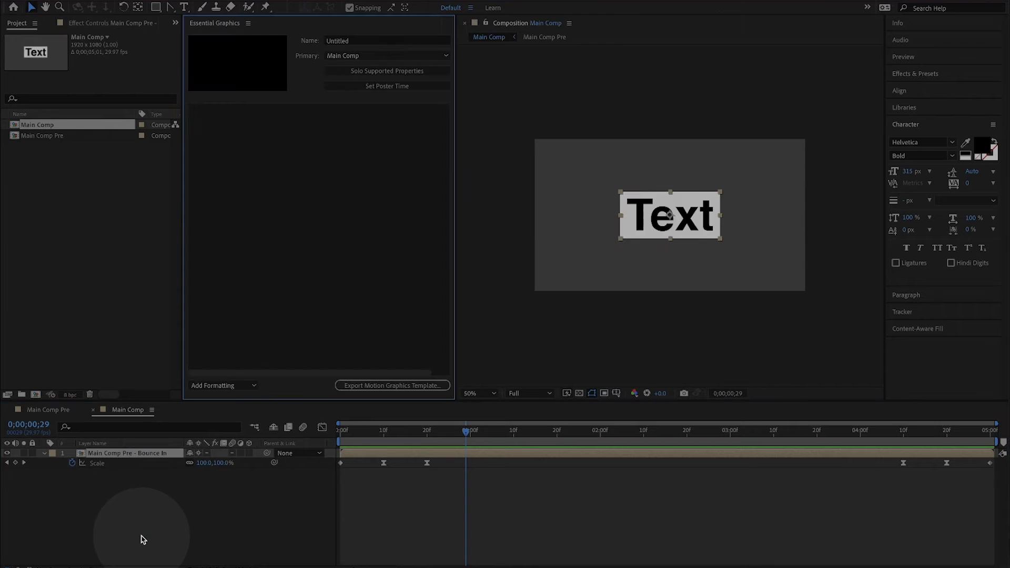
pyautogui.click(333, 42)
pyautogui.write('Responsive Text Ov')
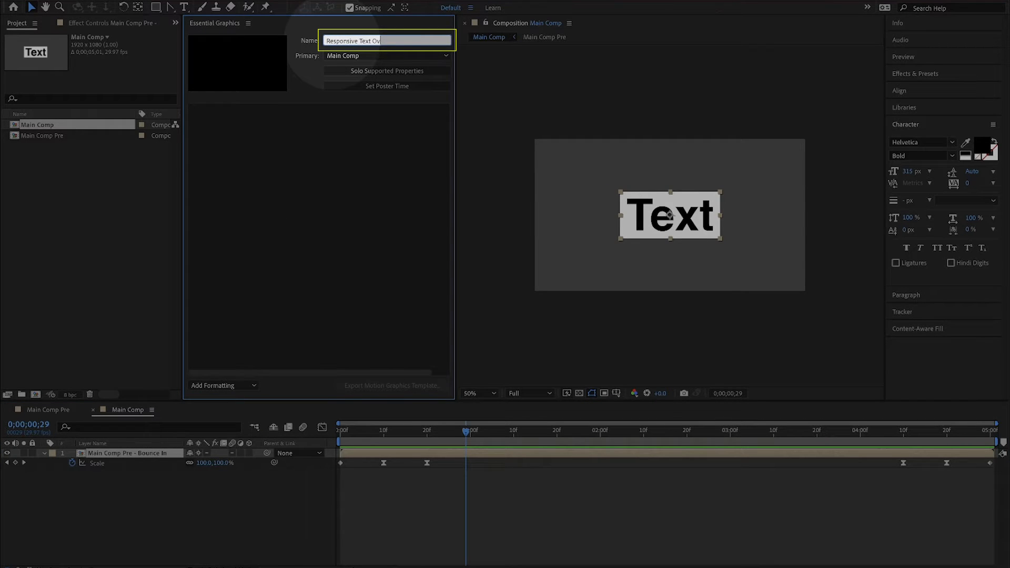
pyautogui.write('erlay with Background')
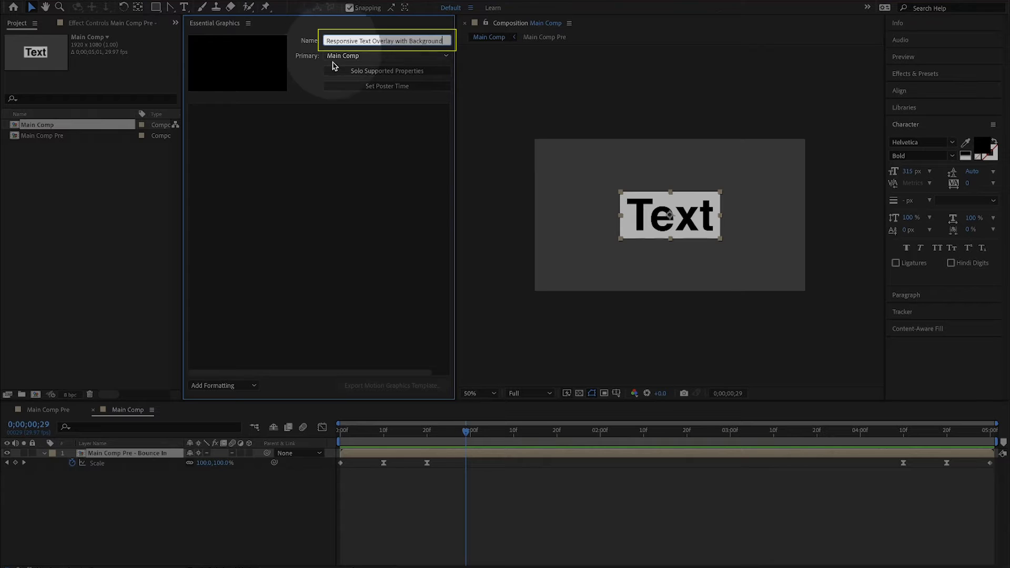
pyautogui.press('Return')
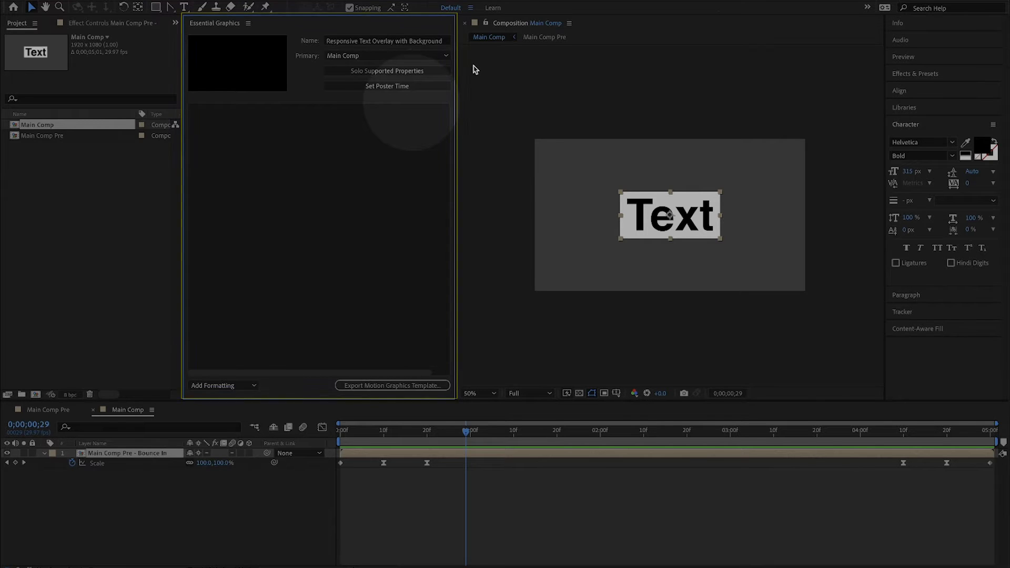
# Open Main Comp Pre and add the Text layer's Source Text property to the Essential Graphics template
pyautogui.click(209, 127)
pyautogui.doubleClick(71, 137)
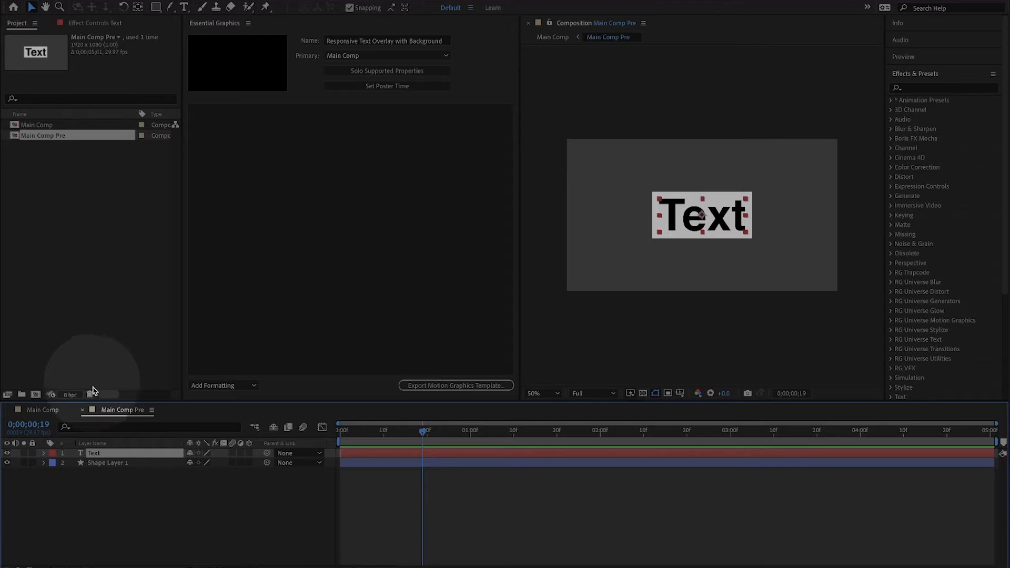
pyautogui.press('u')
pyautogui.press('u')
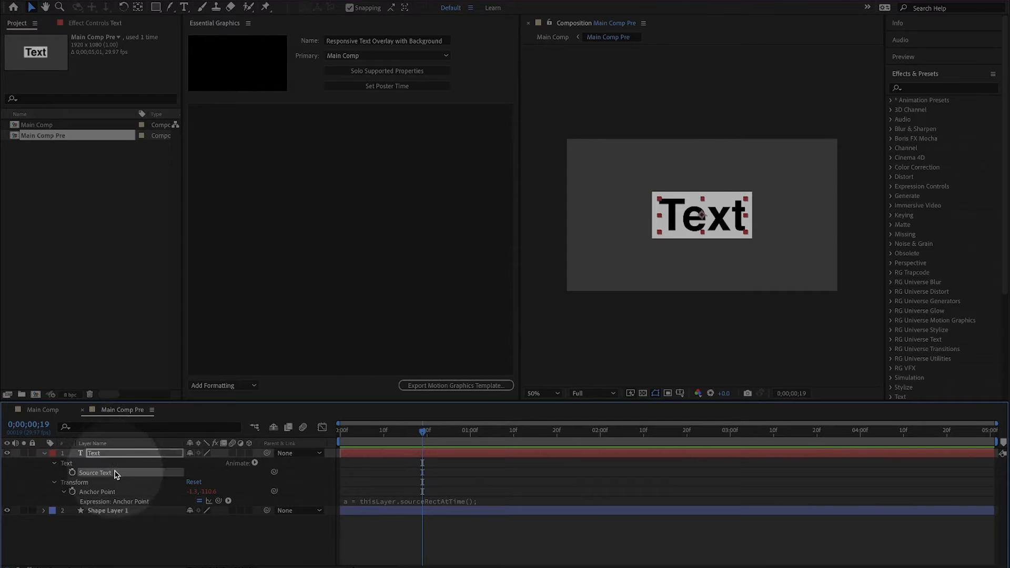
pyautogui.click(124, 473)
pyautogui.rightClick(131, 479)
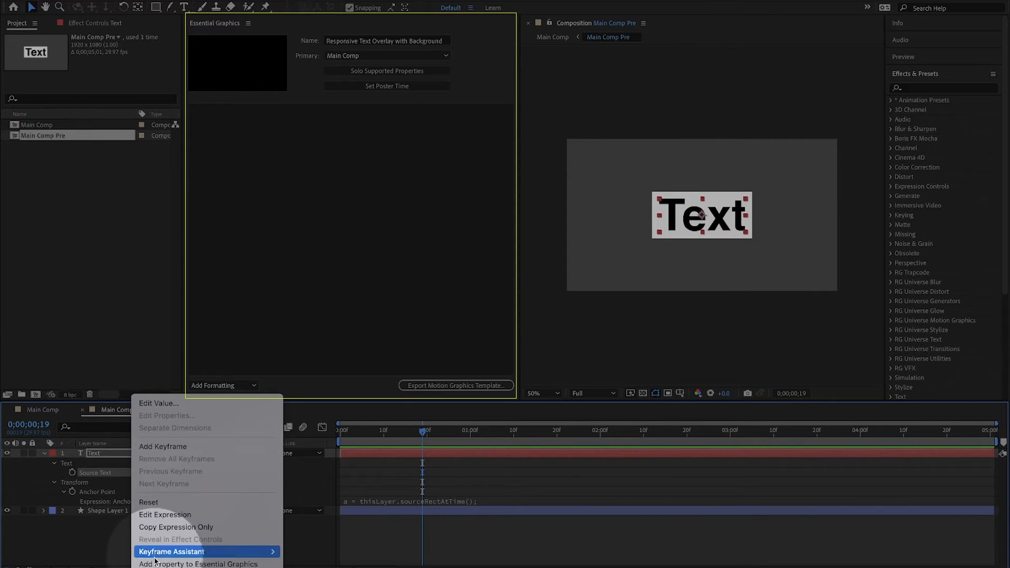
pyautogui.click(99, 476)
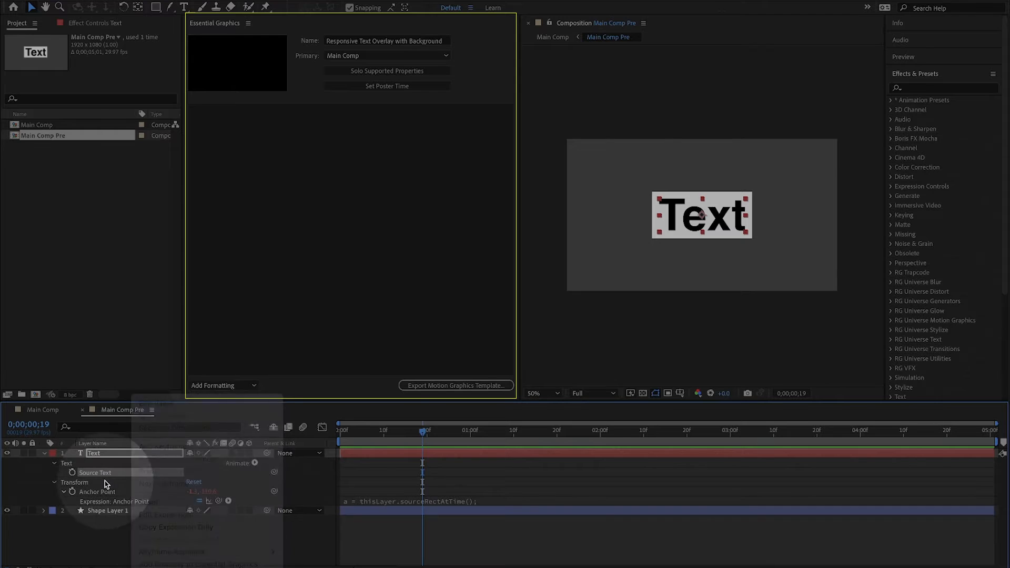
pyautogui.moveTo(102, 477); pyautogui.dragTo(251, 302)
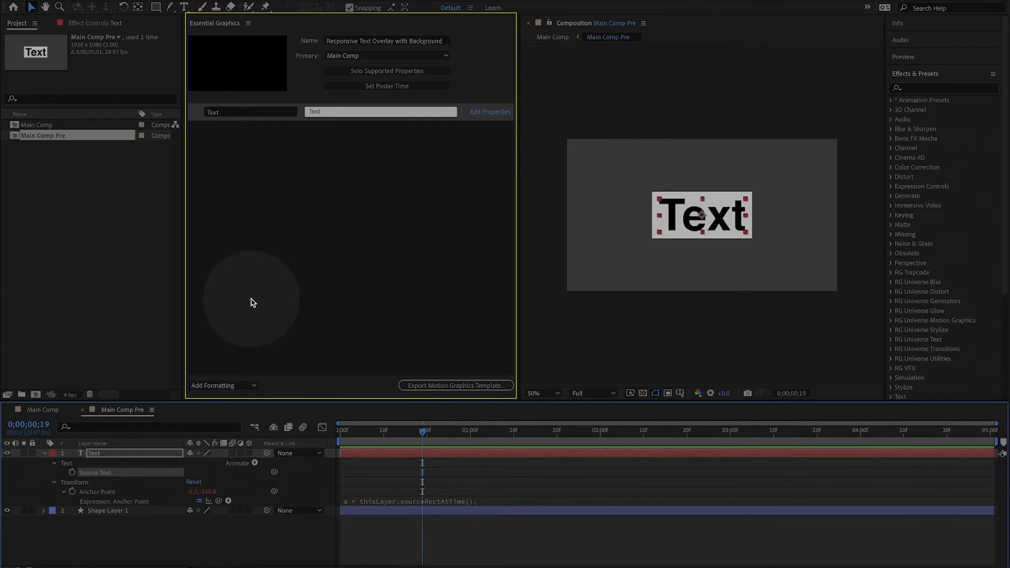
# Display the composition mini-flowchart to examine how Main Comp Pre is nested in Main Comp
pyautogui.click(251, 303)
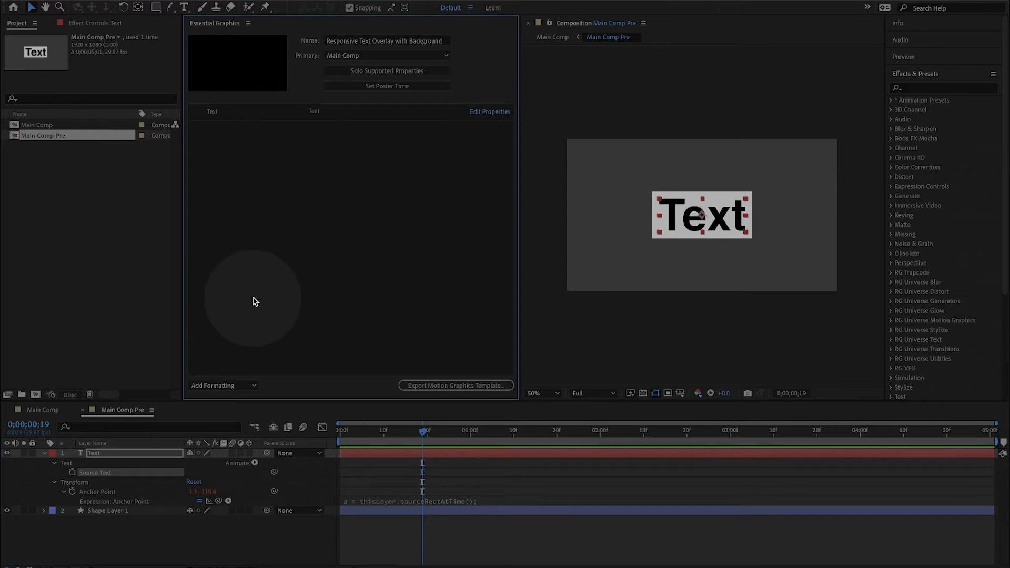
pyautogui.press('Tab')
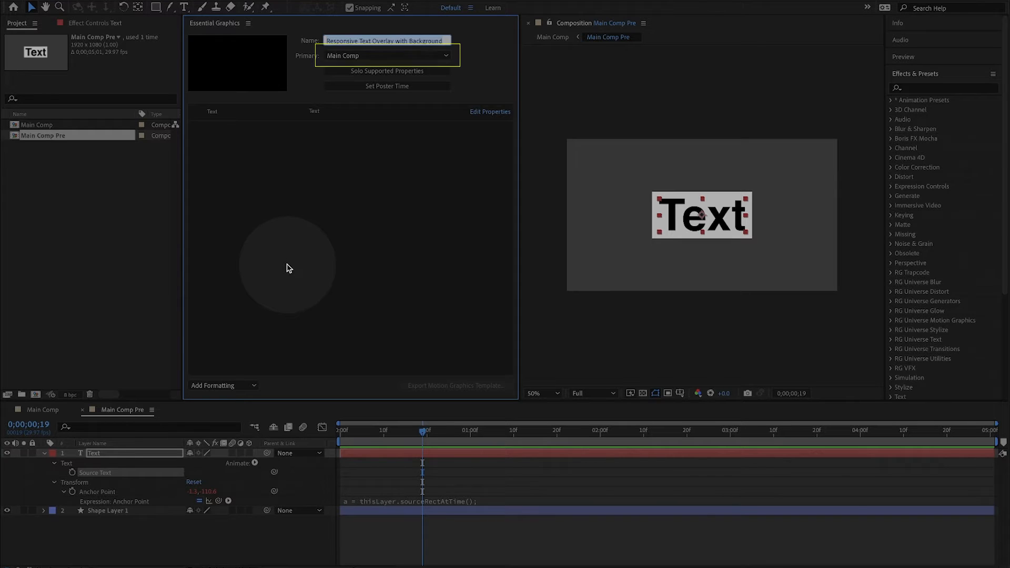
pyautogui.click(532, 282)
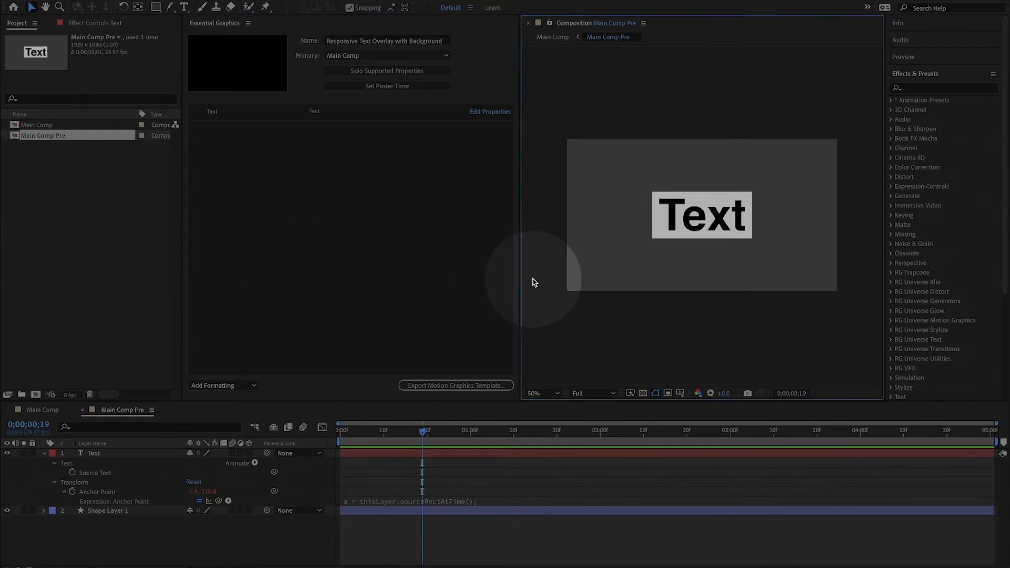
pyautogui.press('shift')
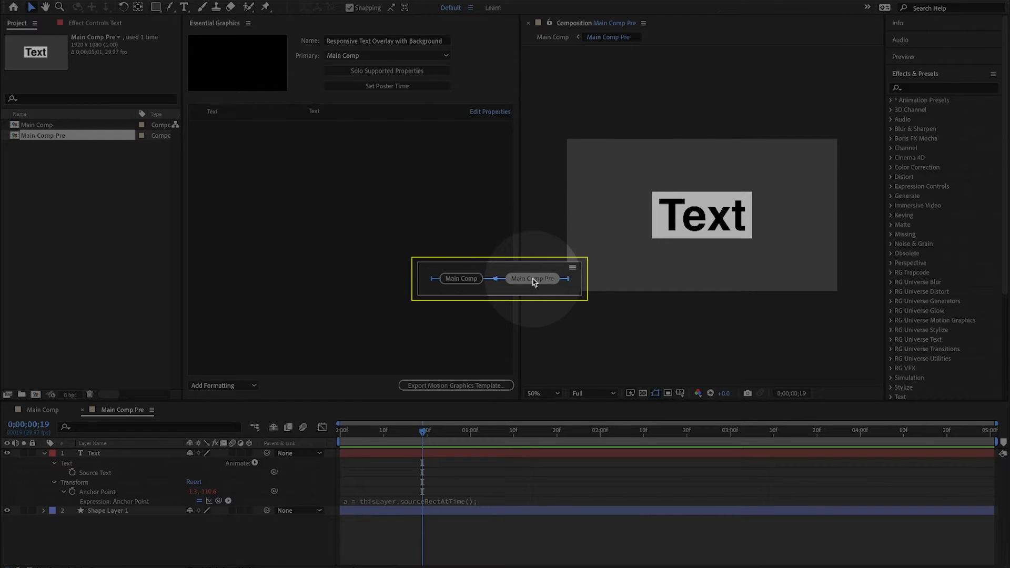
pyautogui.press('shift')
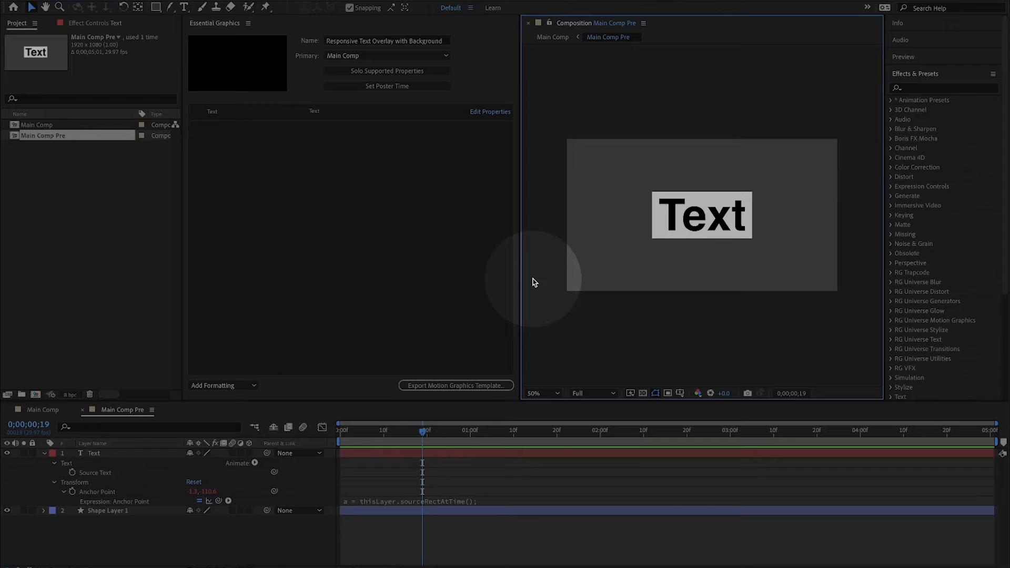
# Enable custom font selection, font size adjustment and faux styles in the template's Source Text properties
pyautogui.click(484, 113)
pyautogui.click(445, 258)
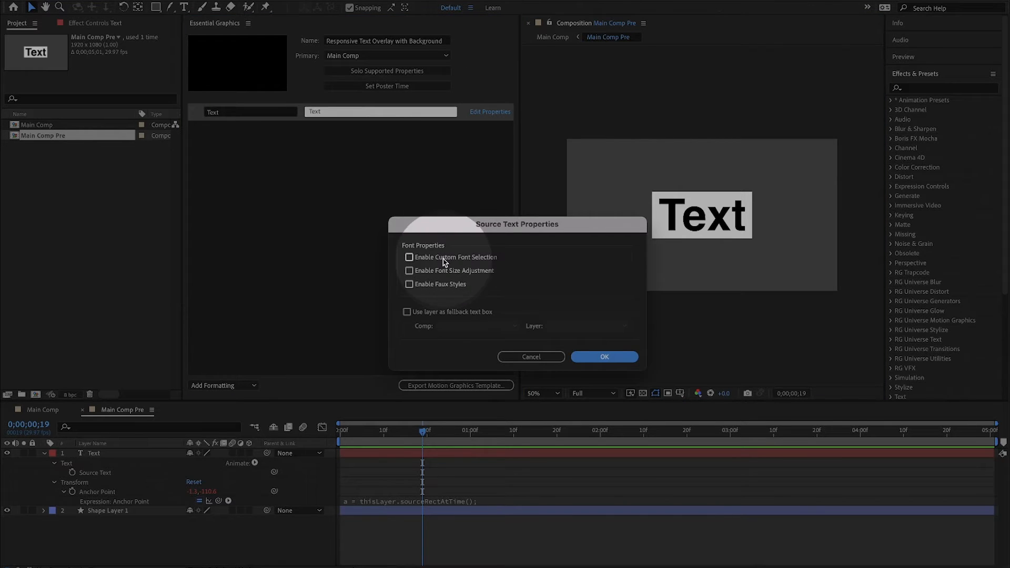
pyautogui.click(445, 270)
pyautogui.click(426, 284)
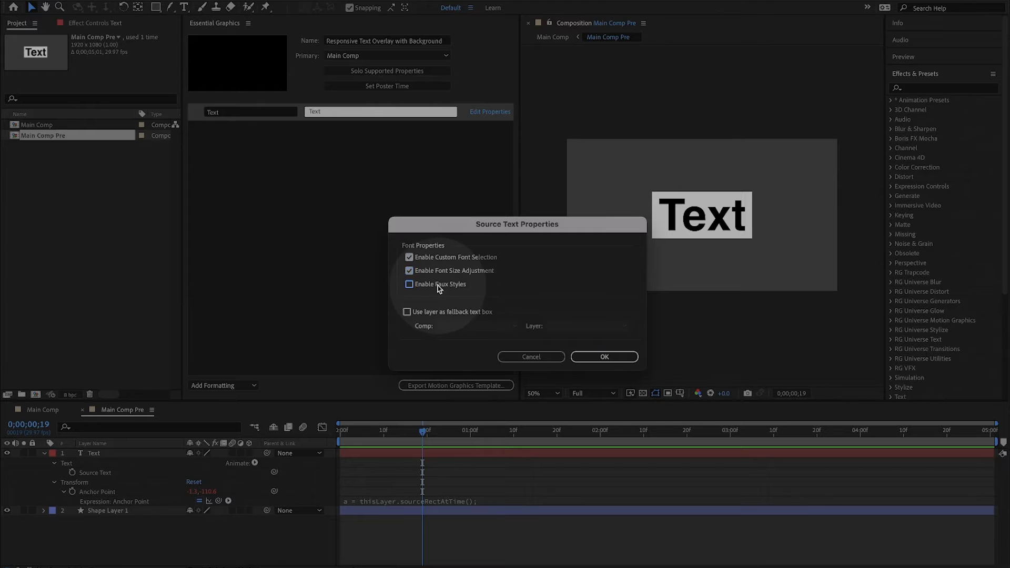
pyautogui.click(581, 357)
pyautogui.click(404, 274)
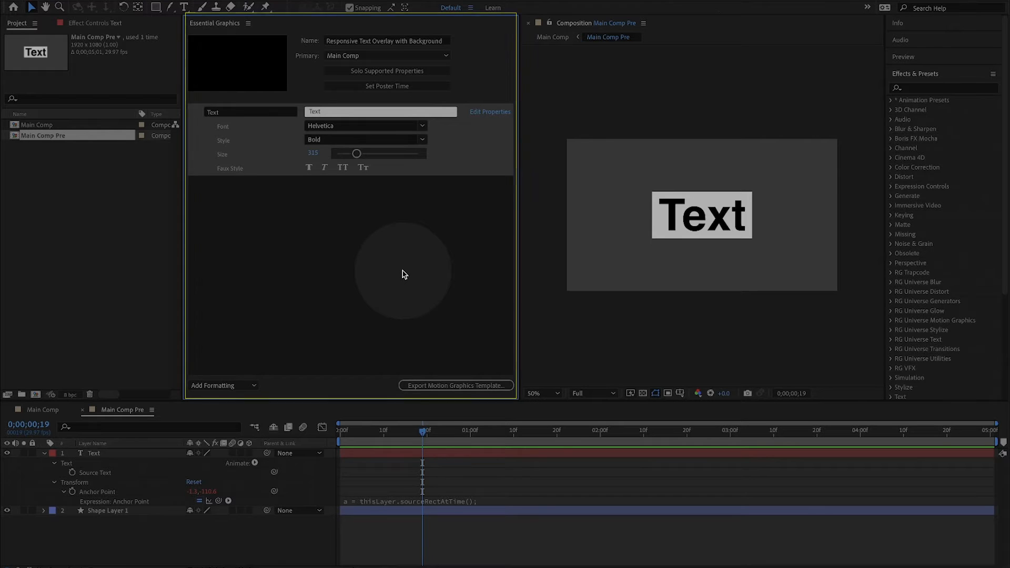
# Apply the Fill effect from the Generate category to the Text layer
pyautogui.click(150, 457)
pyautogui.hotkey('ctrl', '5')
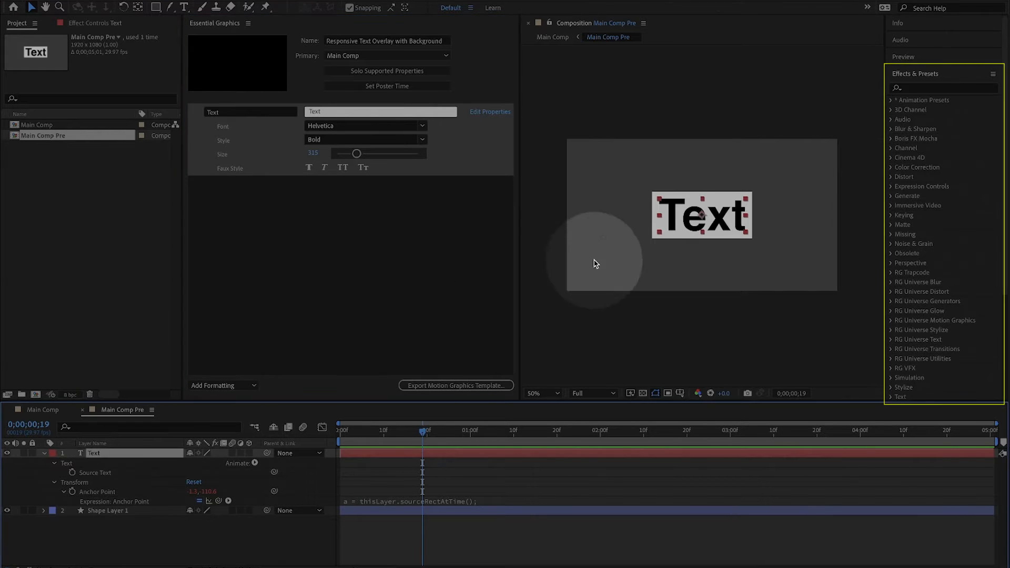
pyautogui.write('fill')
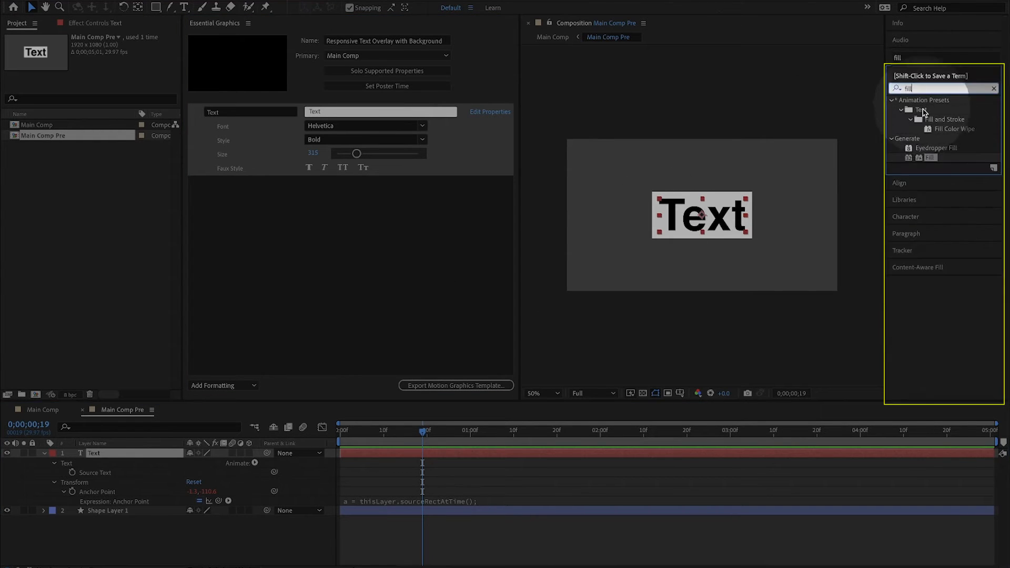
pyautogui.doubleClick(930, 158)
# Add the Fill effect's Color property to the Essential Graphics template and rename it "Text Color"
pyautogui.click(55, 482)
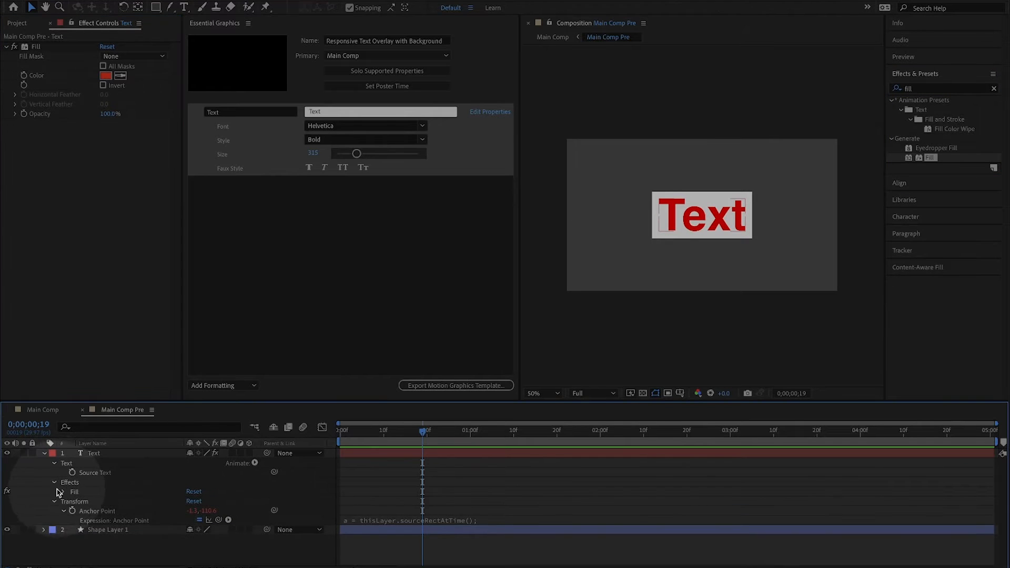
pyautogui.click(63, 484)
pyautogui.moveTo(95, 513); pyautogui.dragTo(226, 188)
pyautogui.click(209, 185)
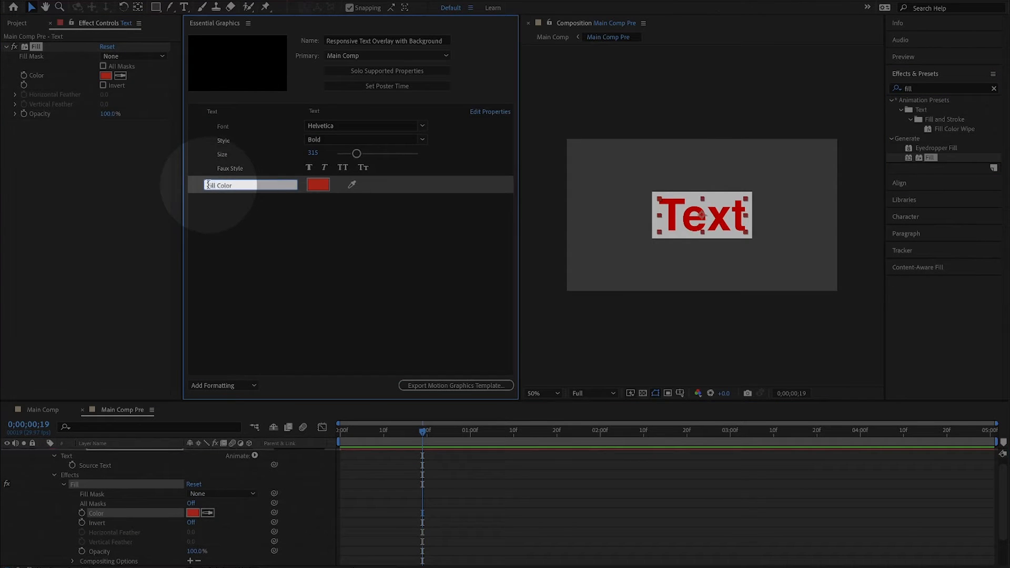
pyautogui.write('ext')
pyautogui.click(293, 296)
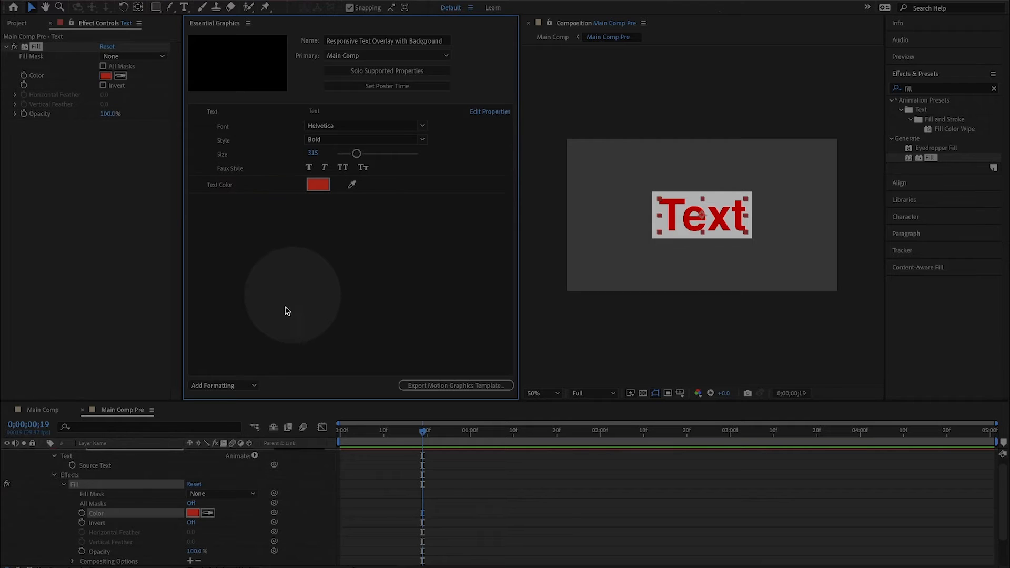
# Add the Fill 1 color of Shape Layer 1's rectangle to the template and rename it "Background Color"
pyautogui.press('u')
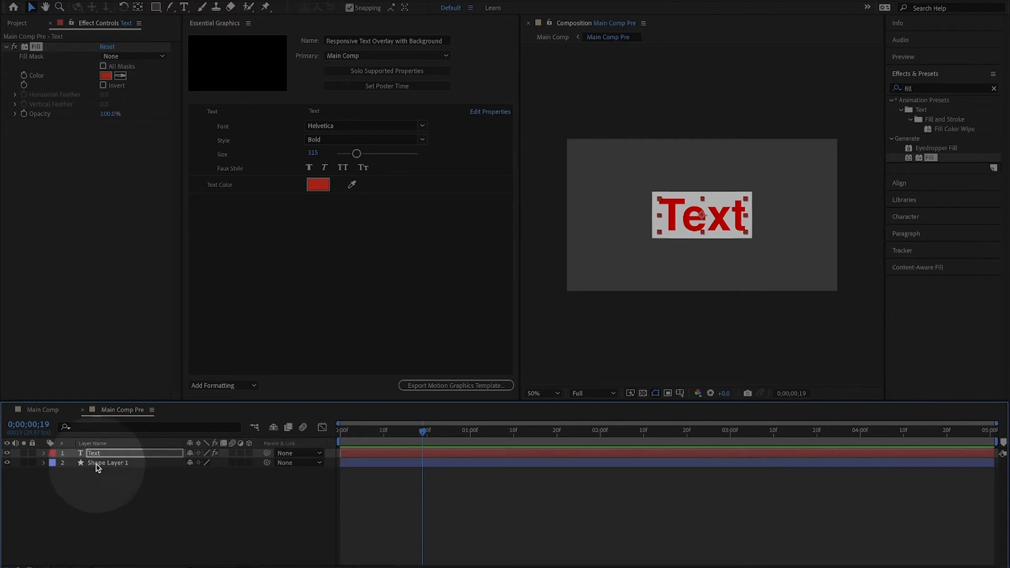
pyautogui.click(108, 463)
pyautogui.click(44, 464)
pyautogui.click(54, 473)
pyautogui.click(63, 483)
pyautogui.click(73, 511)
pyautogui.moveTo(105, 539); pyautogui.dragTo(250, 288)
pyautogui.press('Return')
pyautogui.write('B')
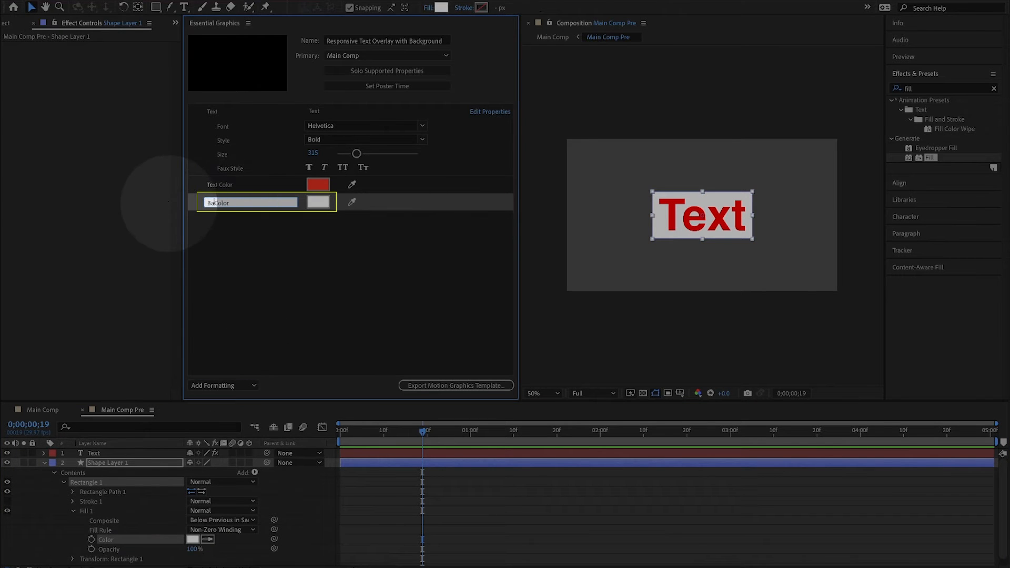
pyautogui.write('ackground Color')
pyautogui.press('Return')
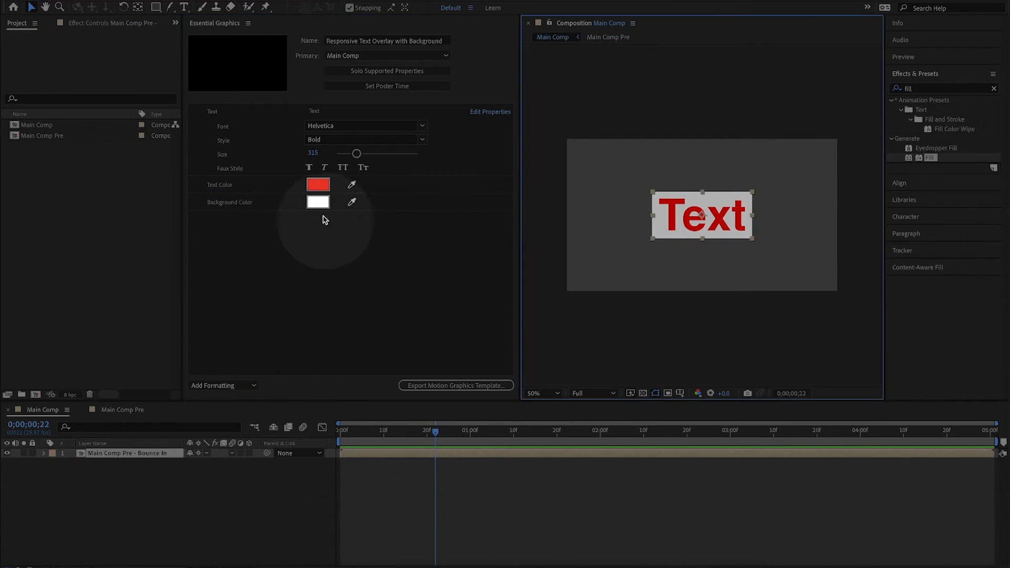
# Set the template's Text Color to black and its Background Color to yellow
pyautogui.click(318, 184)
pyautogui.click(317, 202)
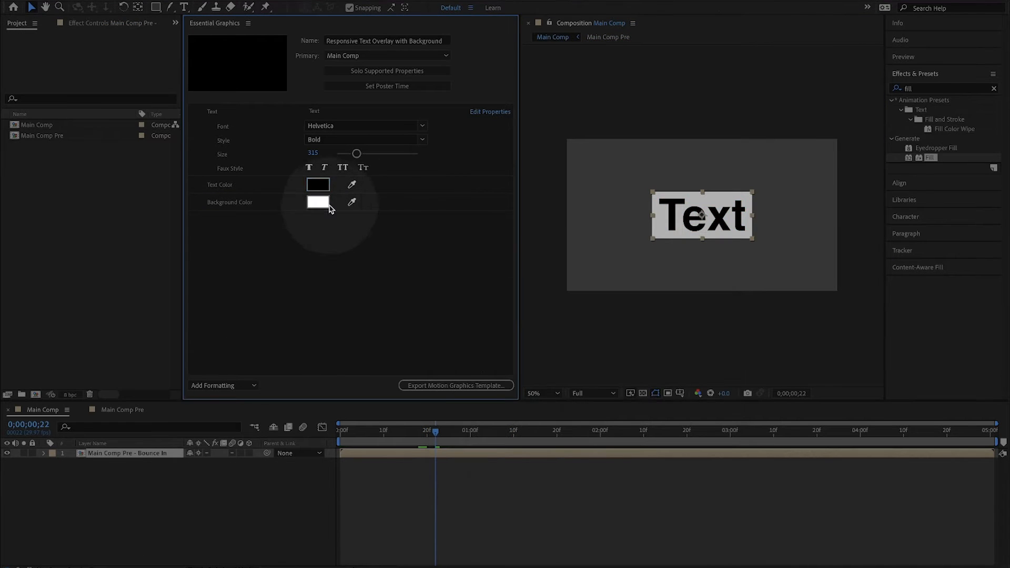
pyautogui.click(609, 430)
pyautogui.click(538, 310)
pyautogui.press('Return')
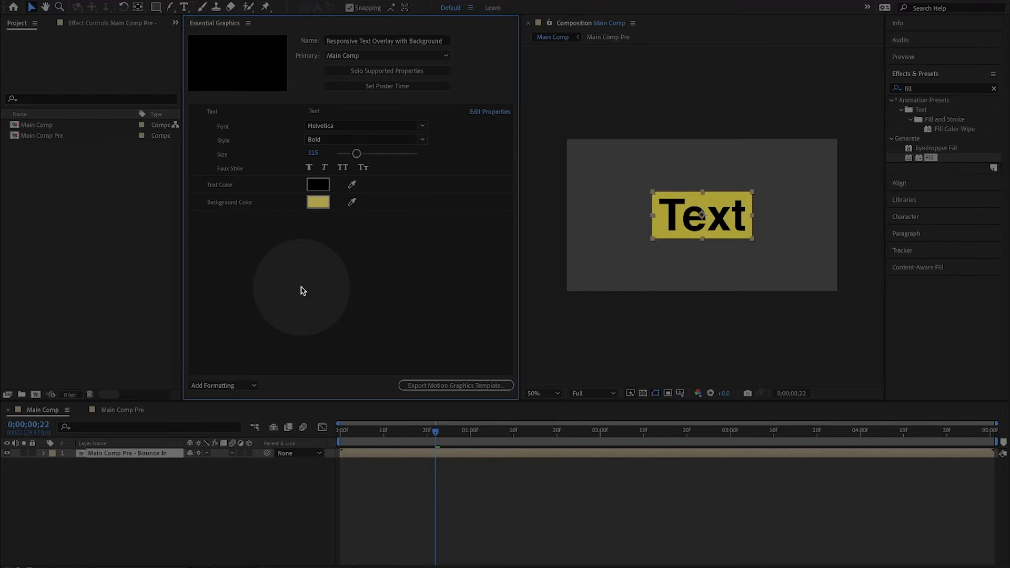
# Duplicate the "Main Comp Pre - Bounce In" layer and remove all Scale keyframes from the copy
pyautogui.click(162, 452)
pyautogui.hotkey('ctrl', 'd')
pyautogui.press('u')
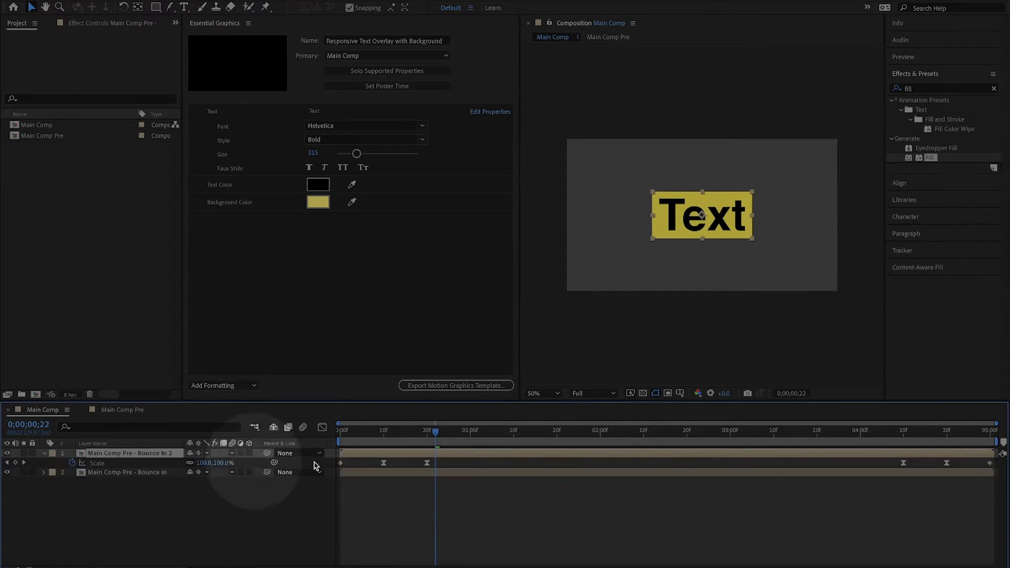
pyautogui.click(73, 463)
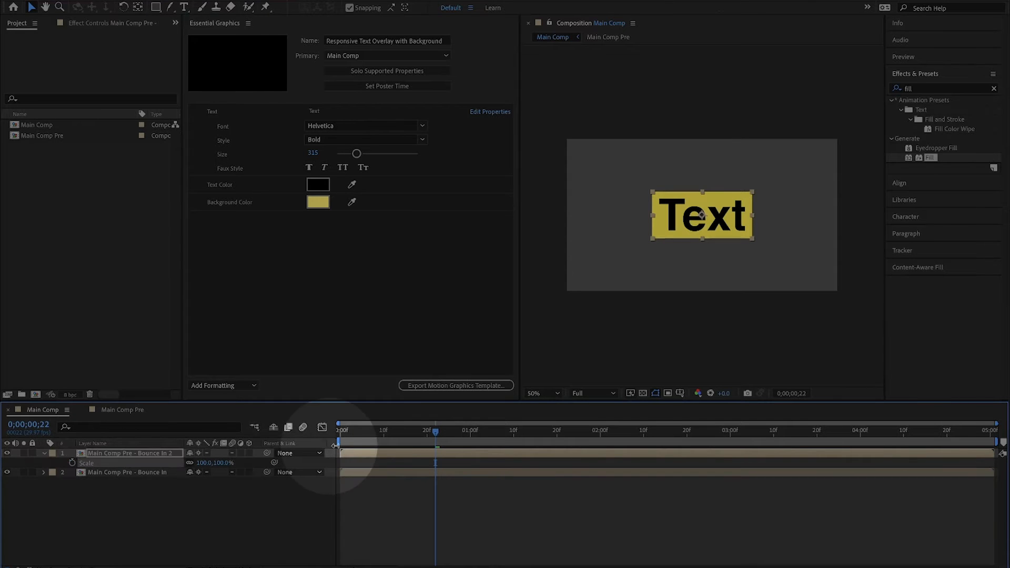
# Add a Position keyframe to the duplicated layer at 0;00;00;20
pyautogui.click(362, 443)
pyautogui.moveTo(362, 443); pyautogui.dragTo(309, 443)
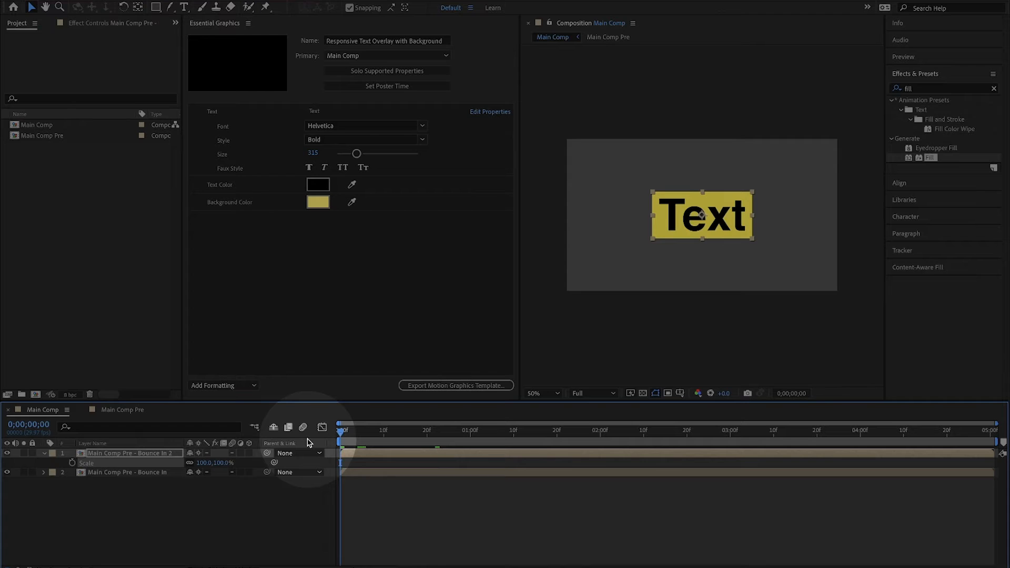
pyautogui.press('p')
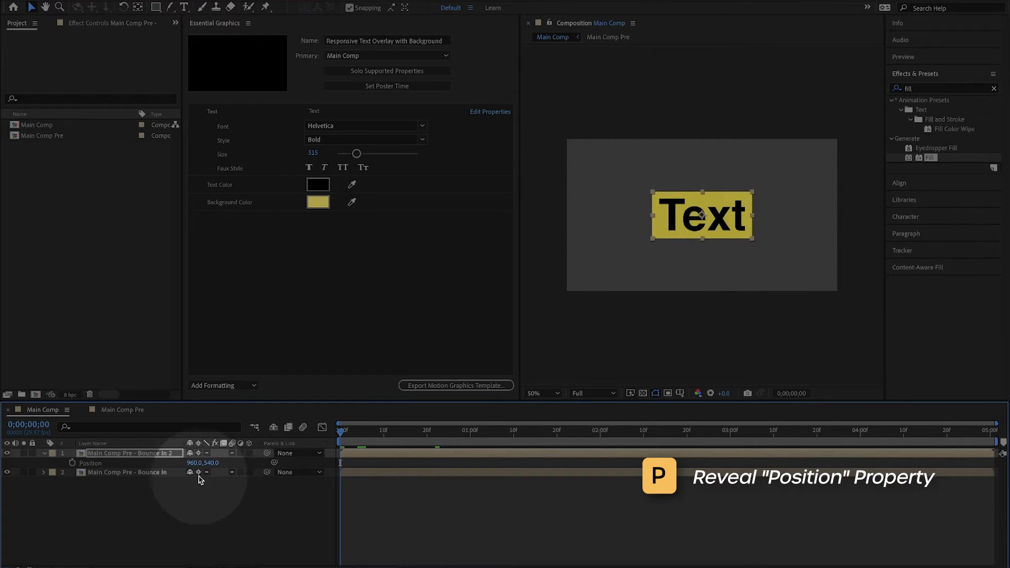
pyautogui.hotkey('shift', 'pagedown')
pyautogui.hotkey('shift', 'pagedown')
pyautogui.click(72, 463)
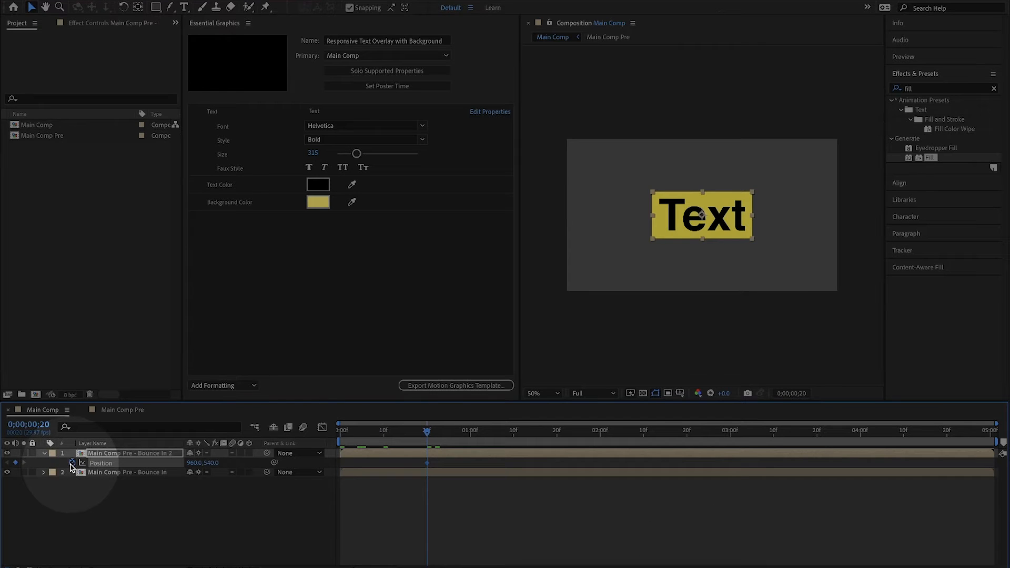
# Set the duplicated layer's Y position to 640 at 0;00;00;00 by adding 100 to it
pyautogui.press('Home')
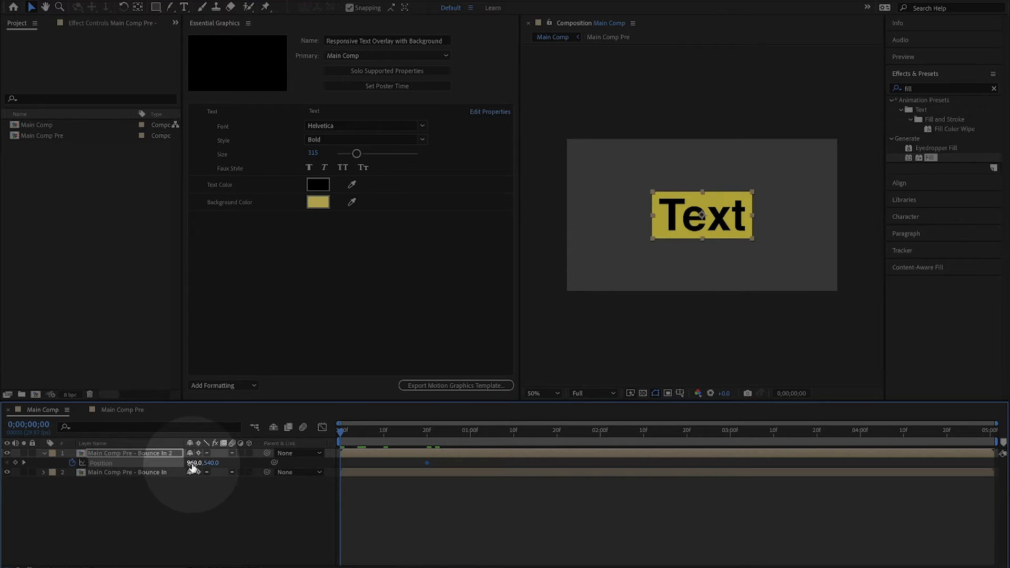
pyautogui.click(210, 463)
pyautogui.write('540+10')
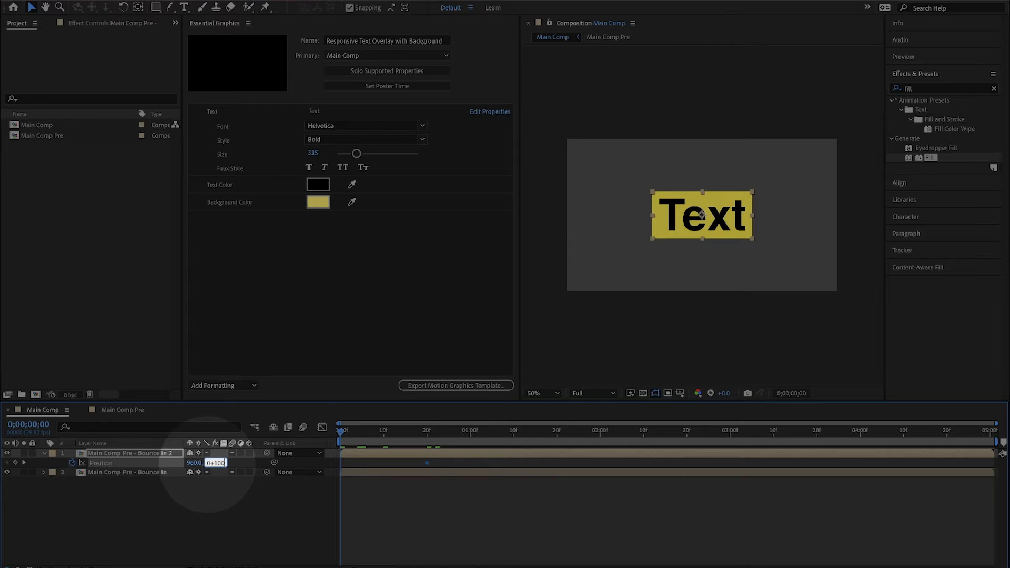
pyautogui.write('0')
pyautogui.click(255, 513)
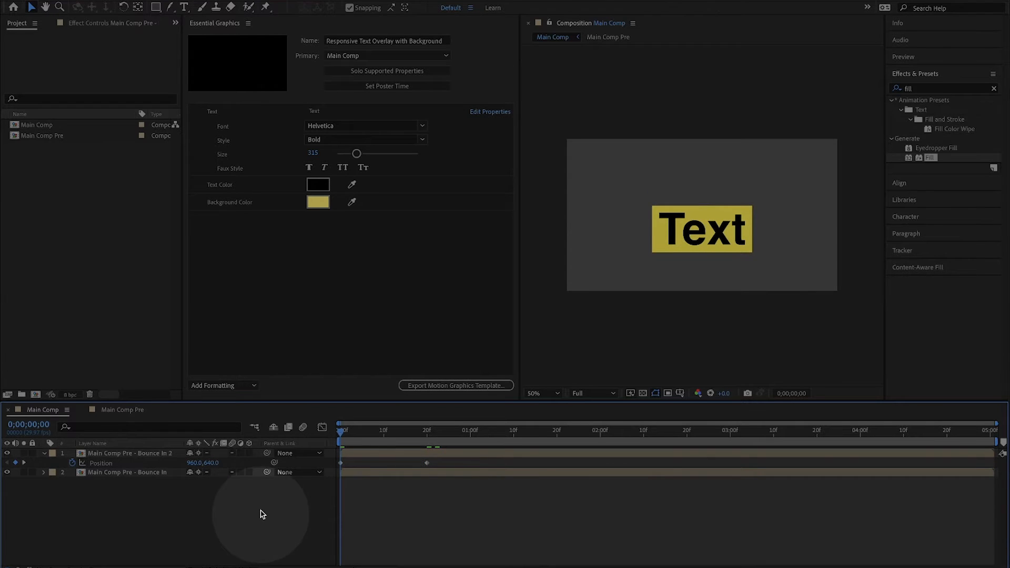
# Apply Easy Ease to the Position keyframe at 0;00;00;20 and show the property's speed graph
pyautogui.click(427, 464)
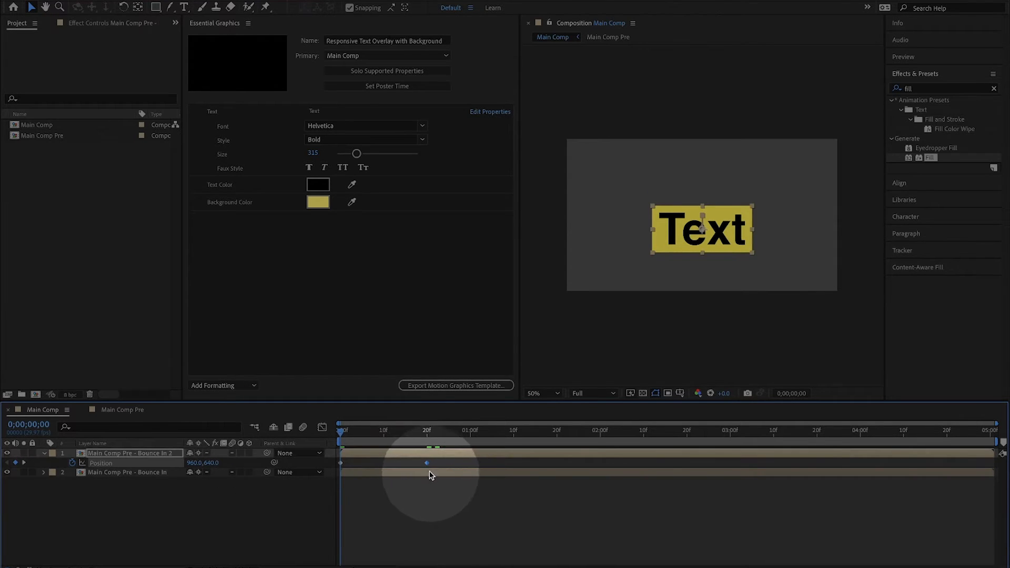
pyautogui.rightClick(426, 464)
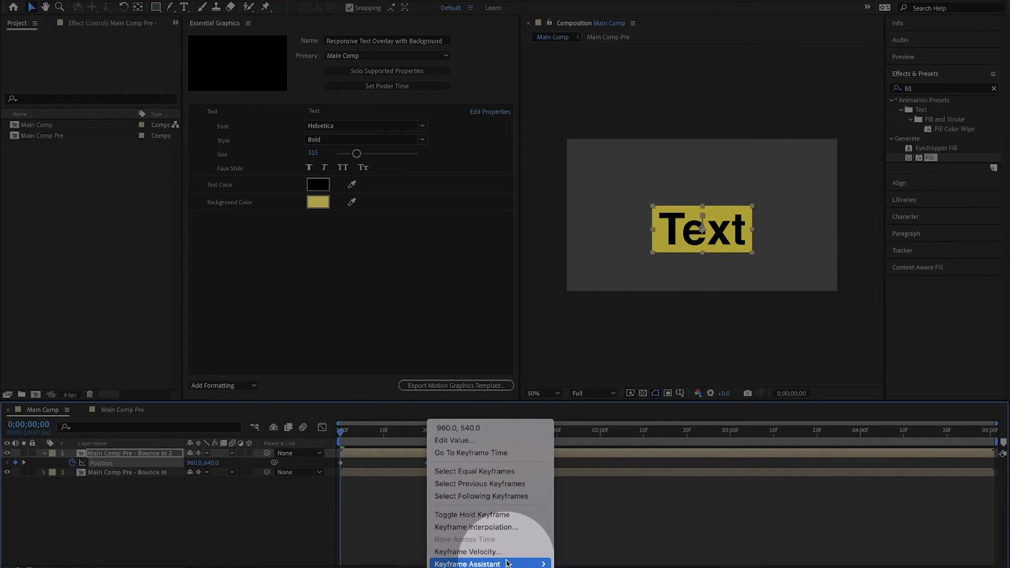
pyautogui.moveTo(526, 564)
pyautogui.click(576, 490)
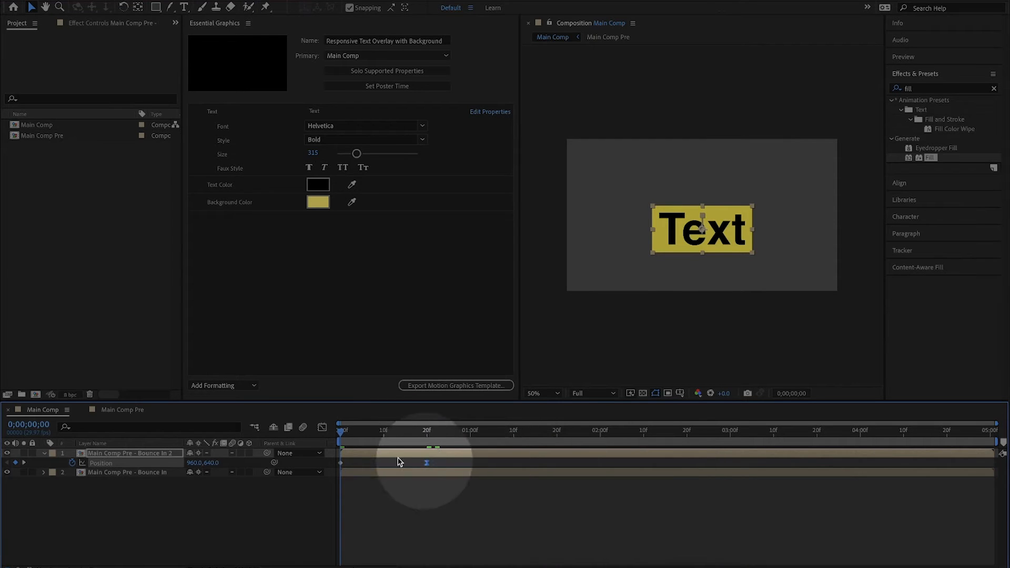
pyautogui.click(322, 428)
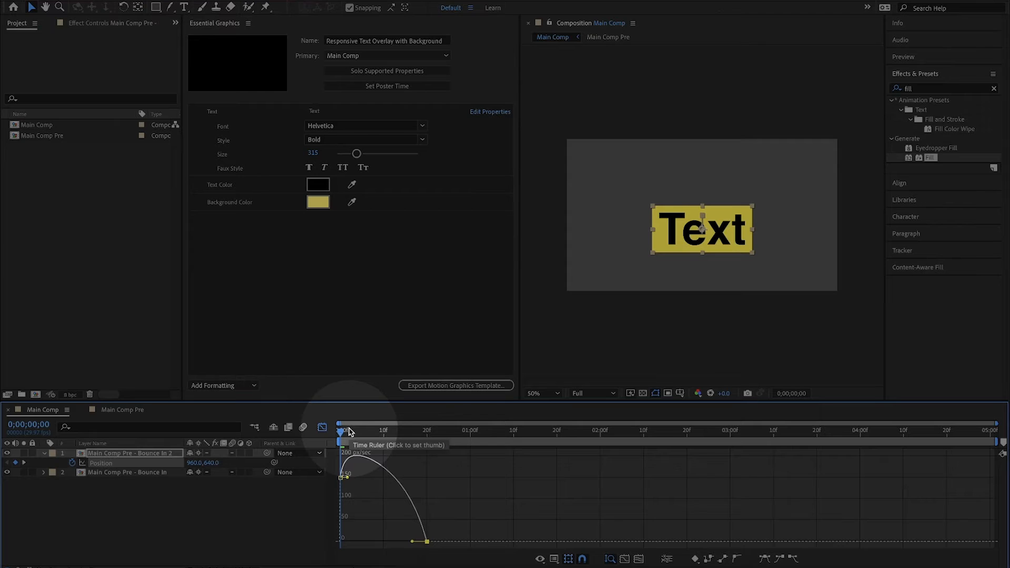
# Lengthen the incoming ease handle of the Position keyframe at 0;00;00;20 so the speed peaks early, and close the graph editor
pyautogui.moveTo(412, 541); pyautogui.dragTo(379, 546)
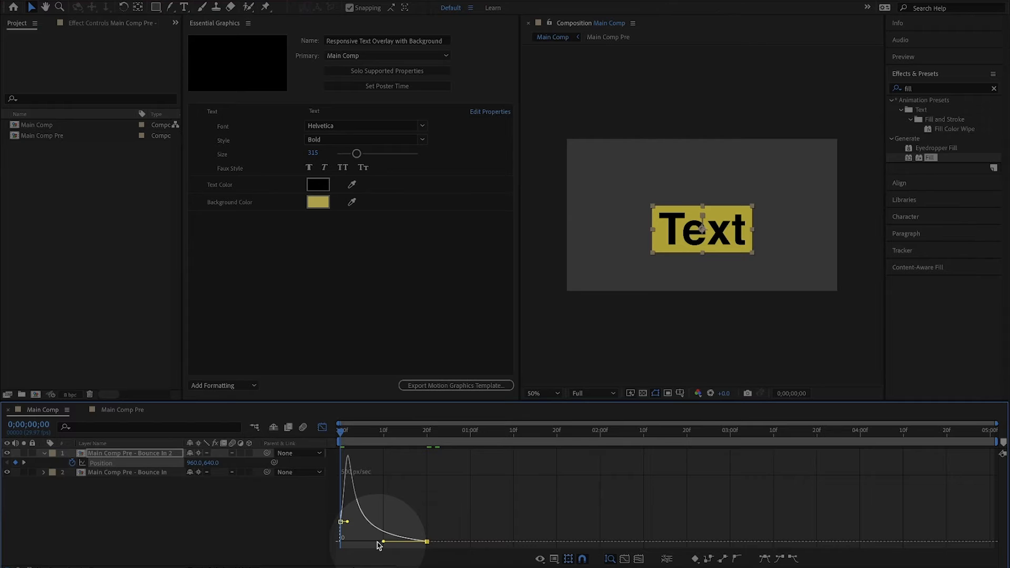
pyautogui.click(264, 513)
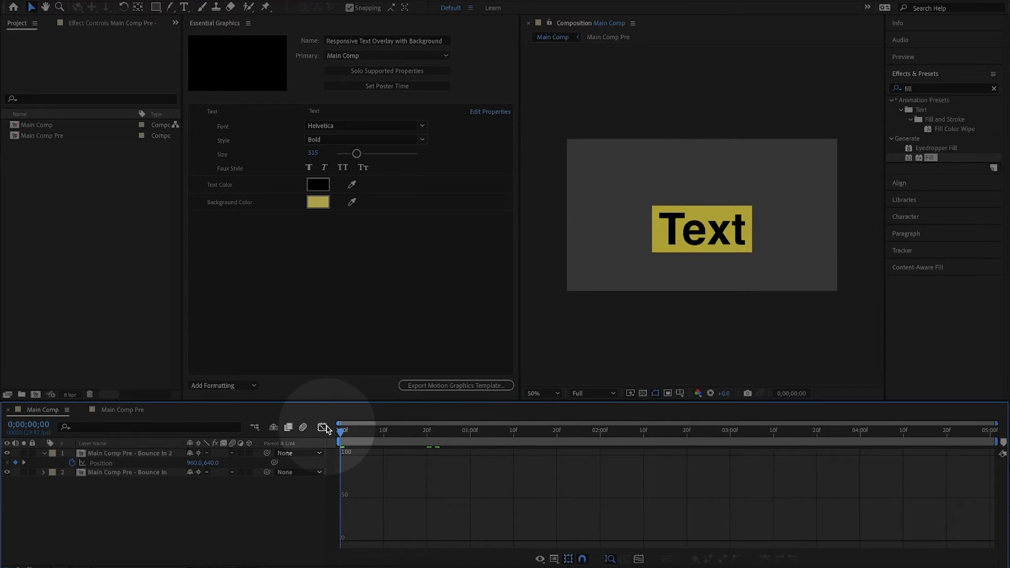
pyautogui.click(322, 427)
# Animate the duplicated layer's Opacity from 0% at 0;00;00;00 to 100% at 0;00;00;20
pyautogui.click(149, 455)
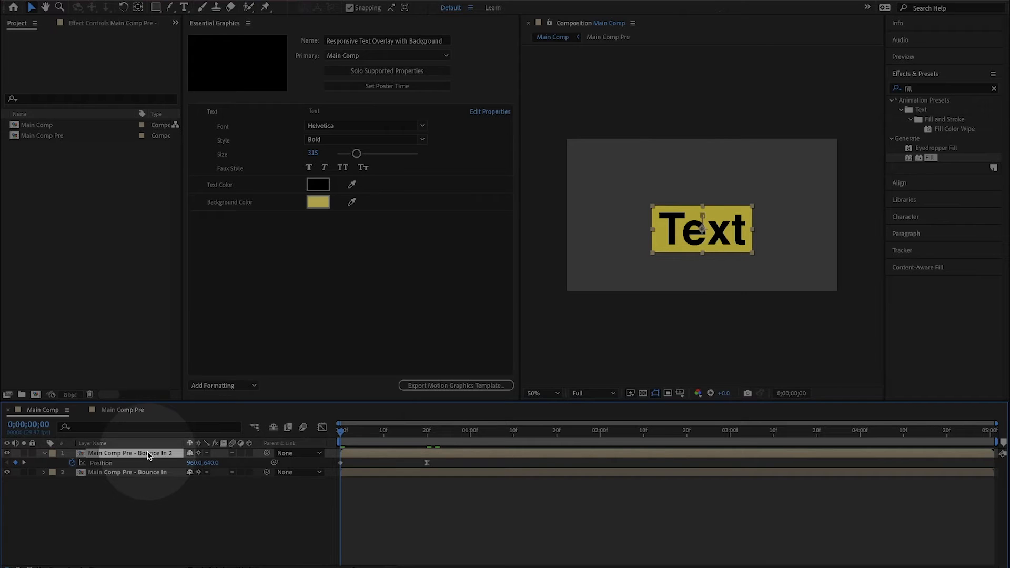
pyautogui.press('t')
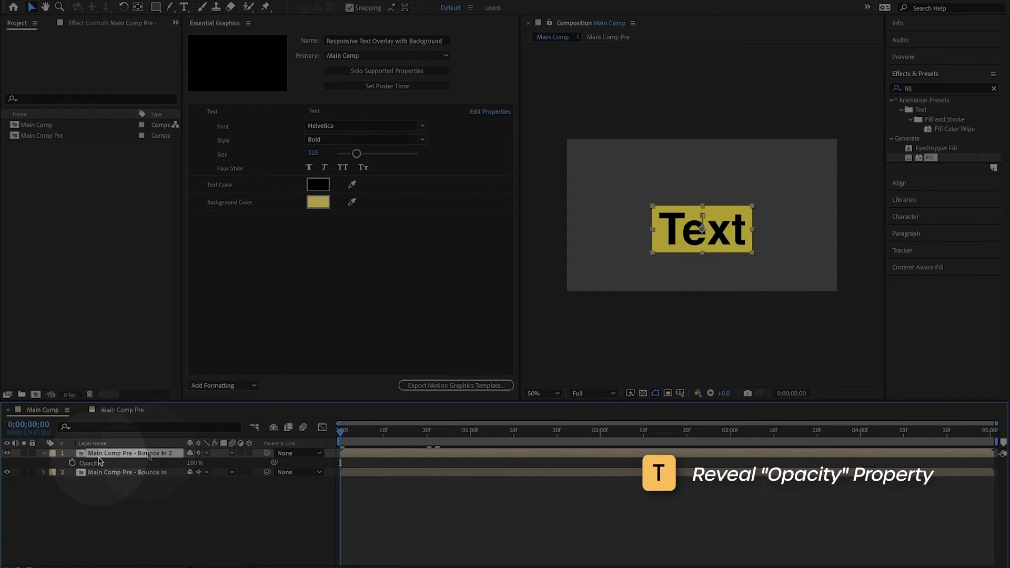
pyautogui.hotkey('shift', 'pagedown')
pyautogui.hotkey('shift', 'pagedown')
pyautogui.click(73, 463)
pyautogui.press('Home')
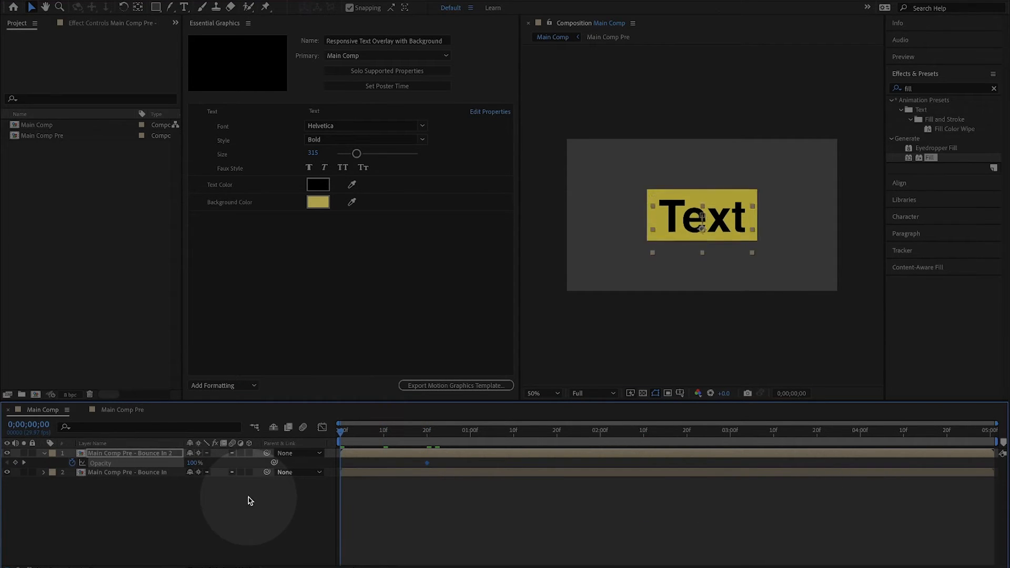
pyautogui.moveTo(194, 463); pyautogui.dragTo(153, 463)
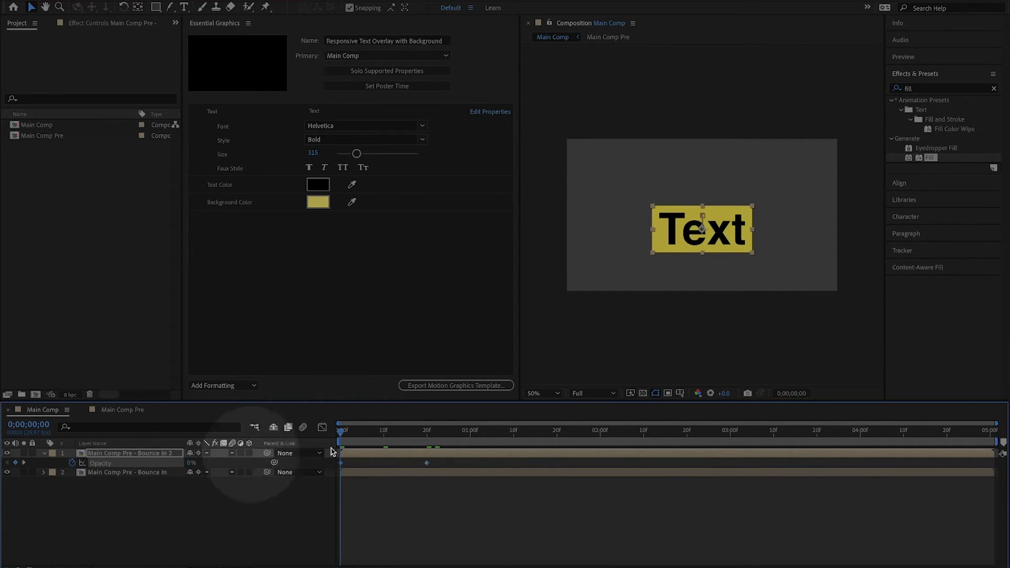
# Apply Easy Ease to the Opacity keyframe at 0;00;00;20 on the duplicated layer
pyautogui.rightClick(427, 463)
pyautogui.moveTo(501, 564)
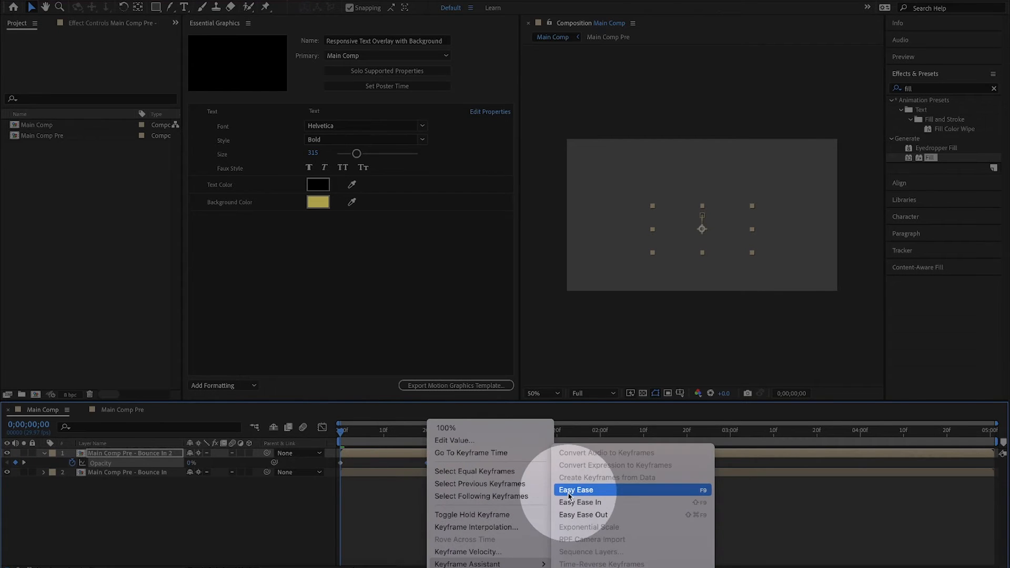
pyautogui.click(576, 490)
pyautogui.click(322, 428)
pyautogui.click(322, 427)
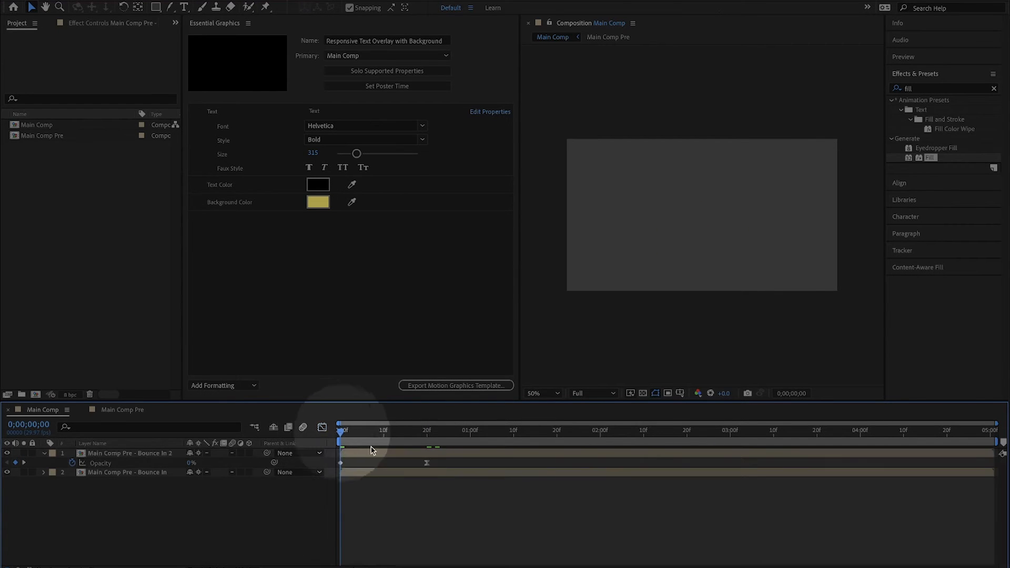
# Rename the duplicated layer as "Main Comp Pre - Fade in and Move Up"
pyautogui.click(153, 454)
pyautogui.press('Return')
pyautogui.moveTo(141, 454); pyautogui.dragTo(179, 453)
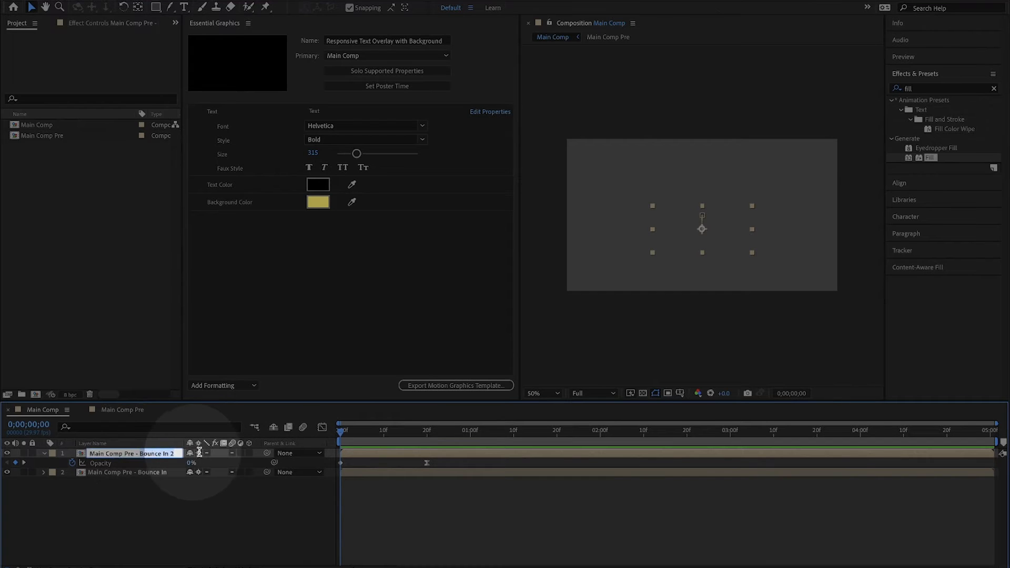
pyautogui.write('Fade in and Mup')
pyautogui.write('e Up')
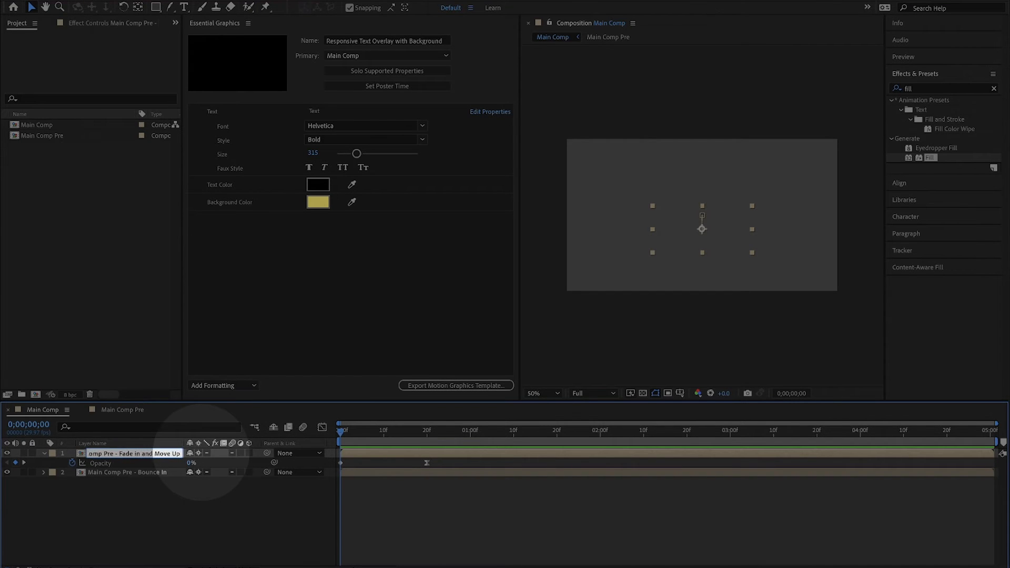
pyautogui.press('Return')
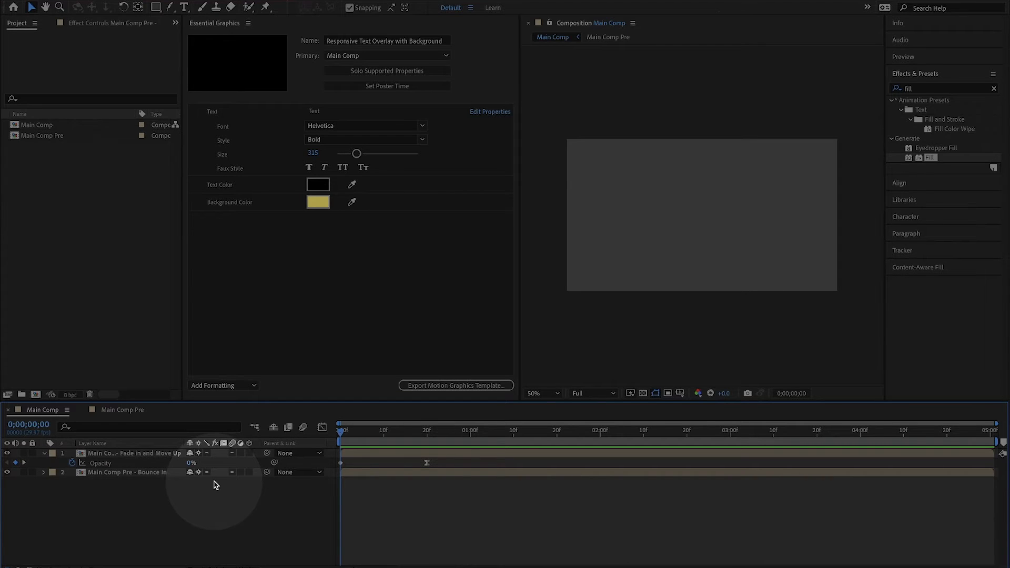
# Duplicate the "Fade in and Move Up" layer and delete all Position and Opacity keyframes from the copy, keeping 100% opacity at 960,540
pyautogui.click(158, 453)
pyautogui.hotkey('ctrl', 'd')
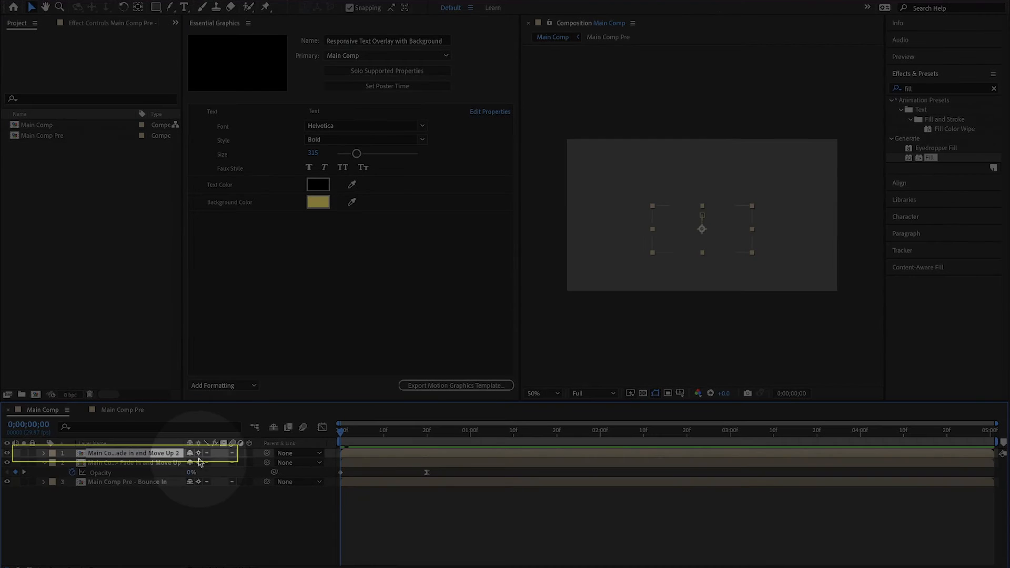
pyautogui.press('u')
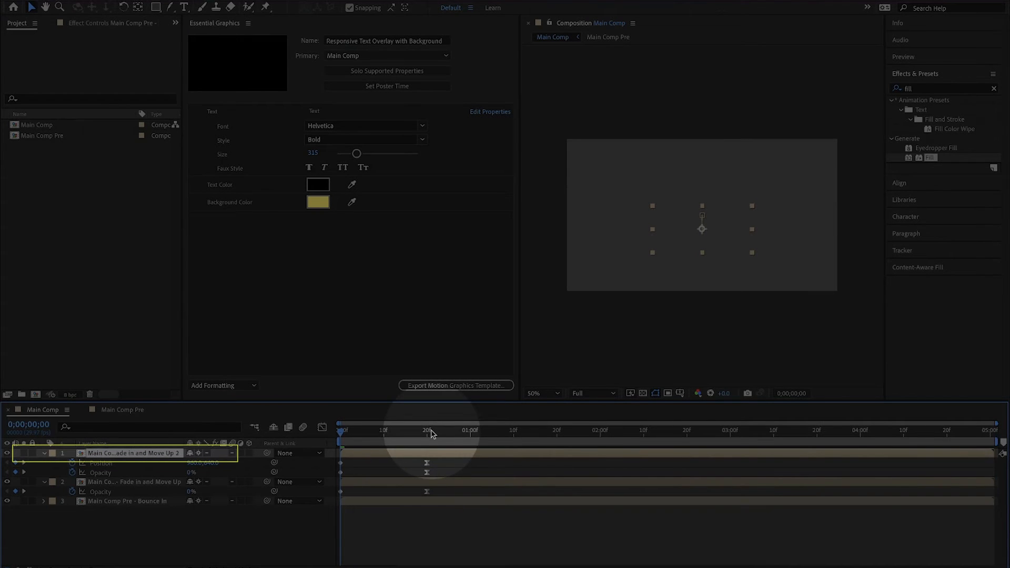
pyautogui.click(452, 431)
pyautogui.moveTo(440, 462); pyautogui.dragTo(348, 475)
pyautogui.press('Delete')
# Rename the new copy as "Main Comp Pre - Static - No Animation"
pyautogui.press('Return')
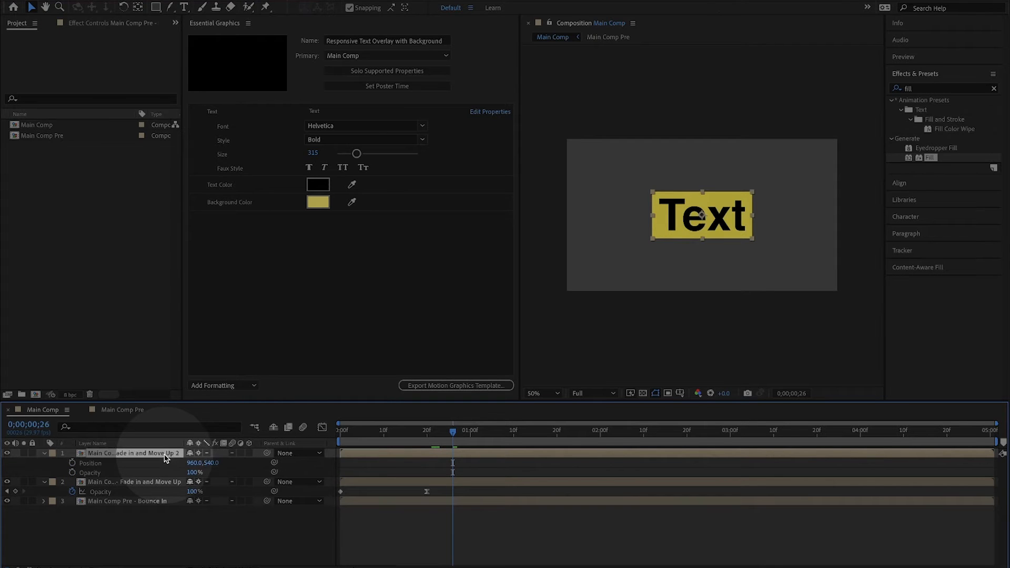
pyautogui.moveTo(141, 454); pyautogui.dragTo(262, 453)
pyautogui.write('Static - No Animation')
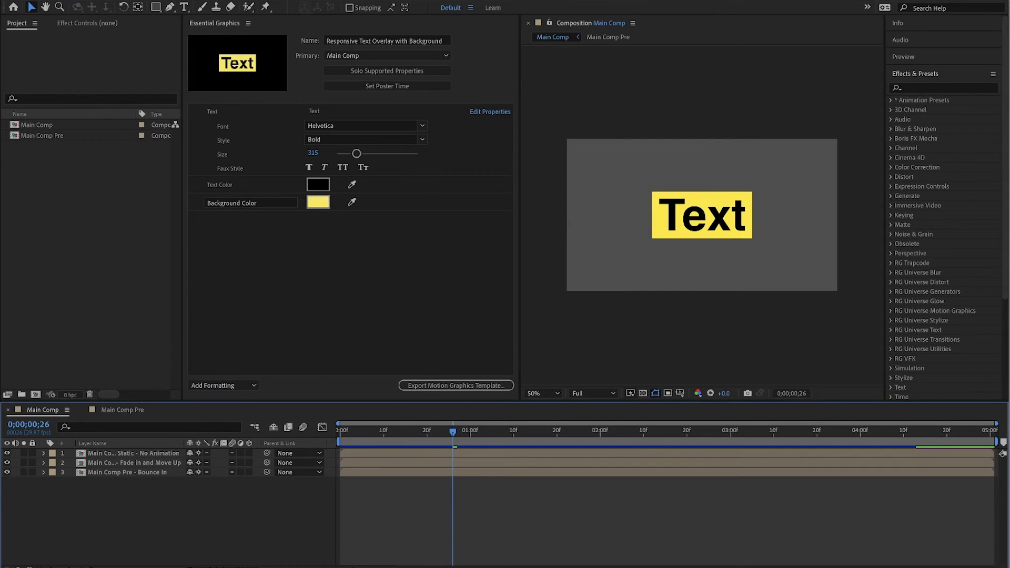
# Add a null object to Main Comp and name it "Controls"
pyautogui.click(181, 1)
pyautogui.moveTo(200, 1)
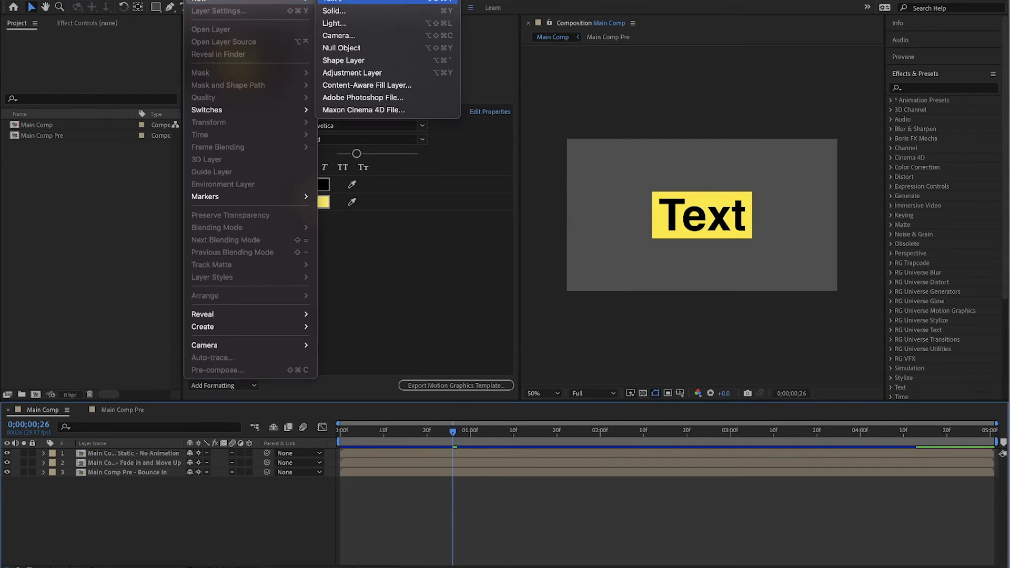
pyautogui.click(339, 48)
pyautogui.press('Return')
pyautogui.write('Controls')
pyautogui.press('Return')
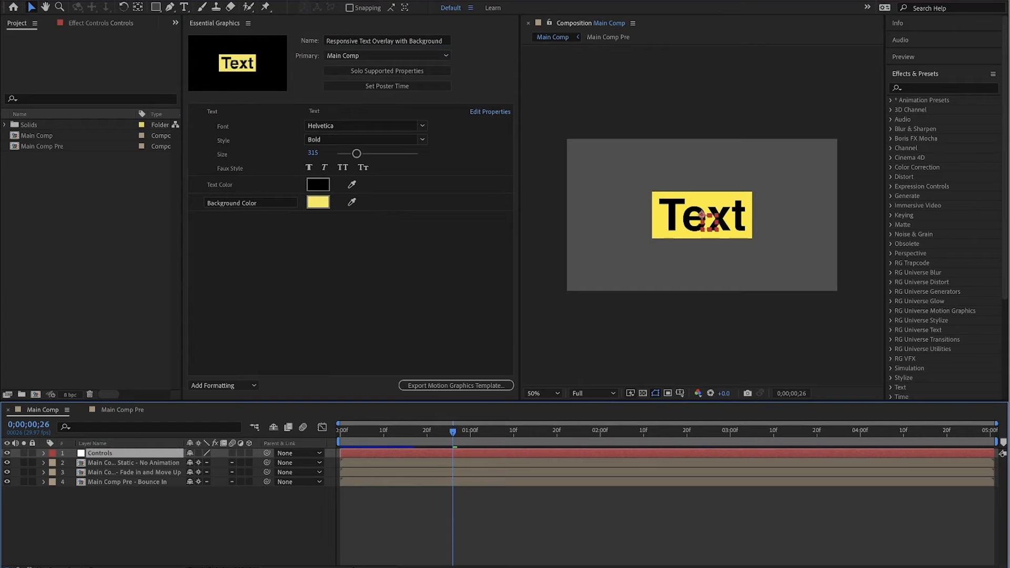
# Apply the Dropdown Menu Control effect to the Controls layer and rename the effect "Animation Control"
pyautogui.click(919, 88)
pyautogui.write('dropdown')
pyautogui.moveTo(947, 157); pyautogui.dragTo(95, 459)
pyautogui.press('e')
pyautogui.press('Return')
pyautogui.write('Animation Control')
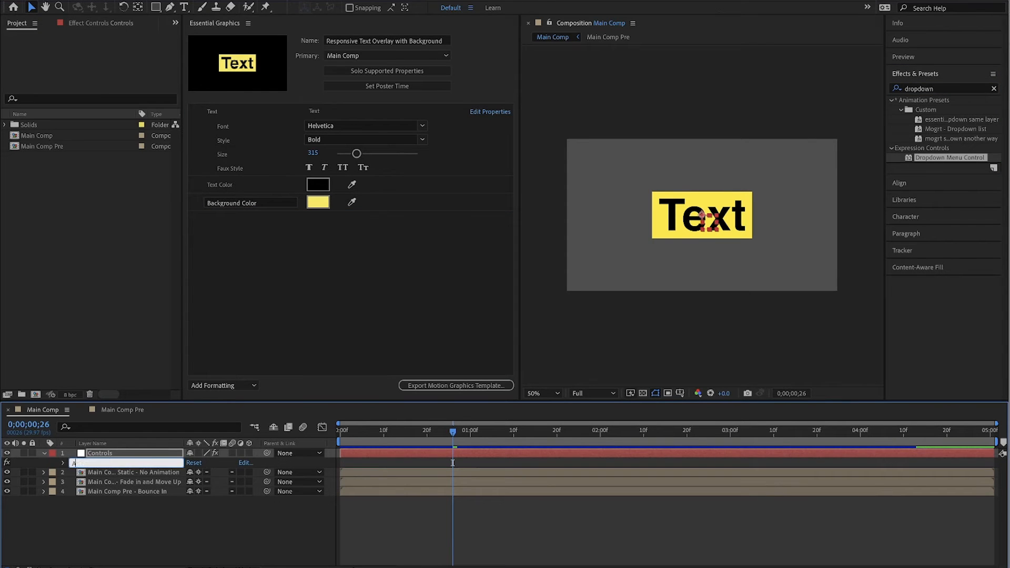
pyautogui.press('Return')
# Name the Animation Control's three menu items "Bounce In", "Fade in and Move Up" and "Static - No Animation"
pyautogui.click(246, 463)
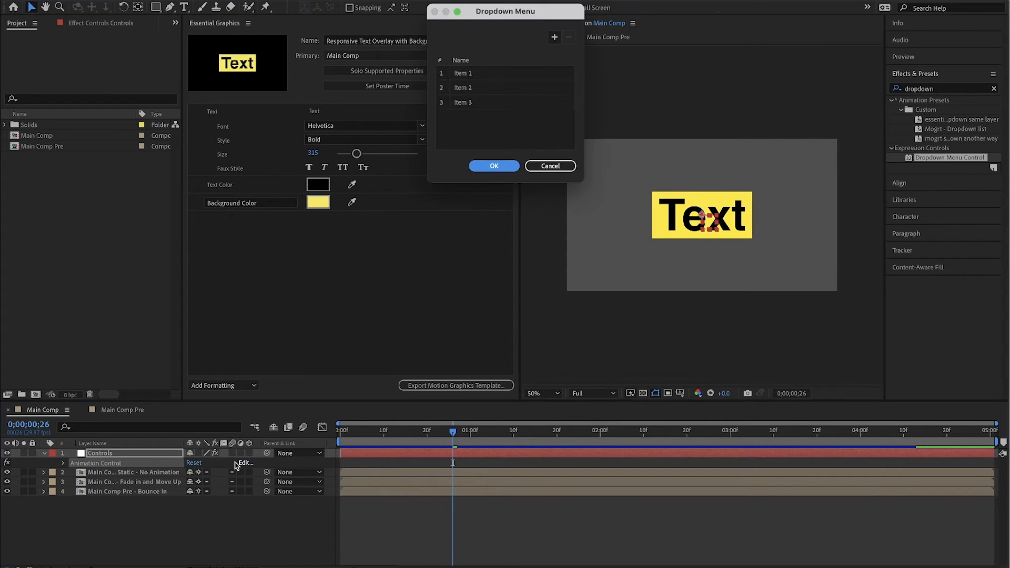
pyautogui.doubleClick(479, 74)
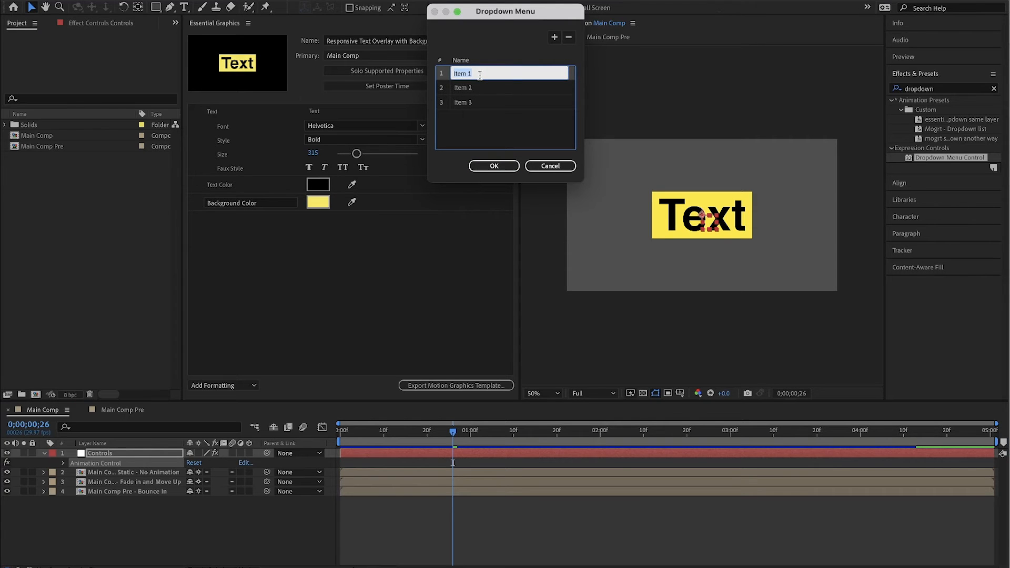
pyautogui.write('Bounce In')
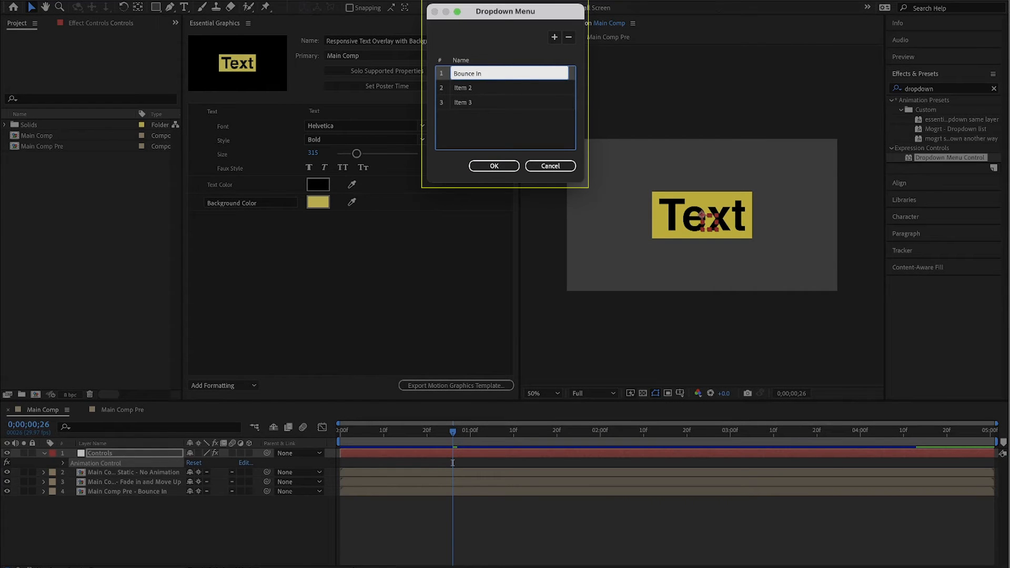
pyautogui.doubleClick(494, 89)
pyautogui.write('Fade in and Move up')
pyautogui.doubleClick(496, 103)
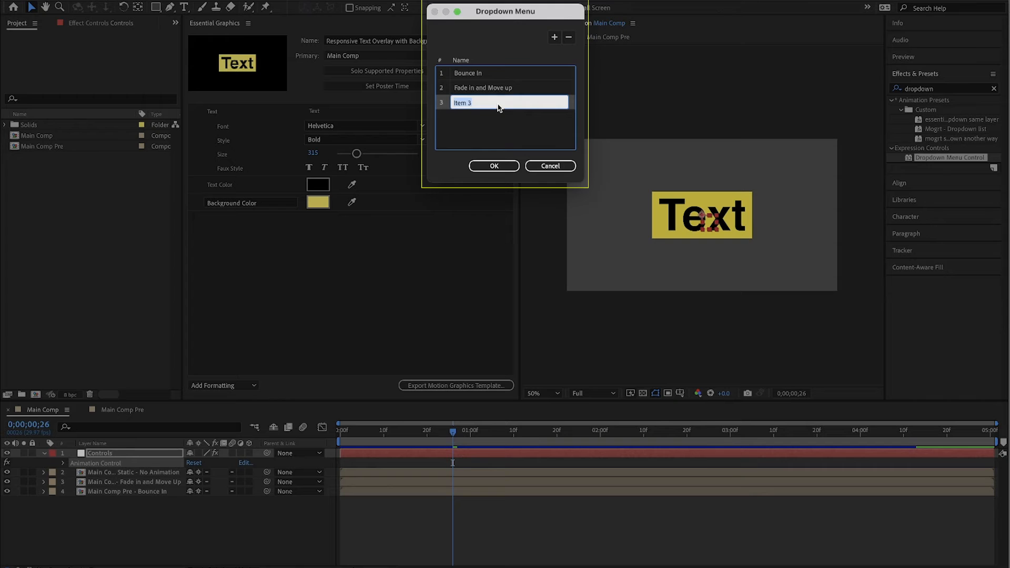
pyautogui.write('Static - No Animation')
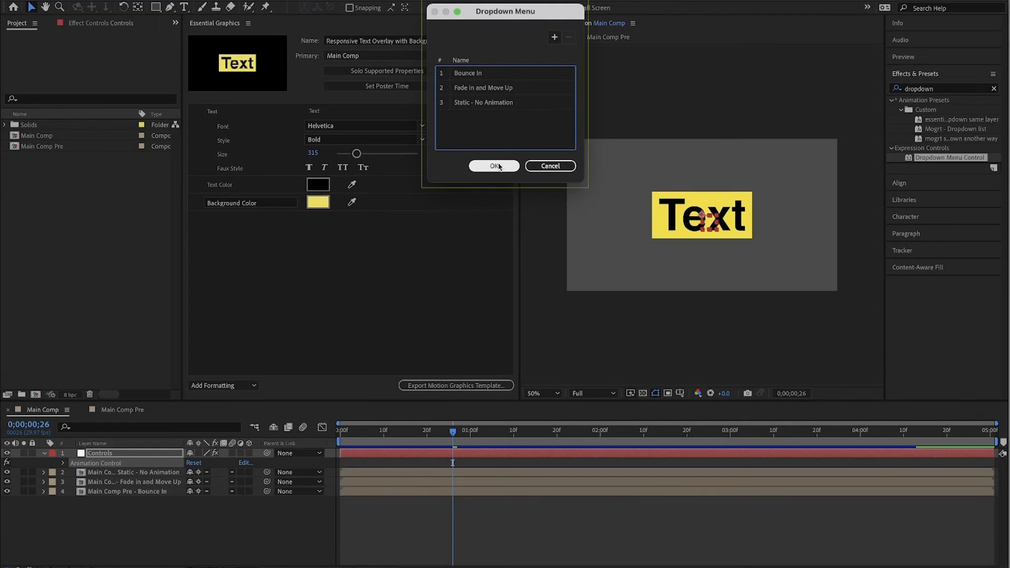
pyautogui.click(498, 165)
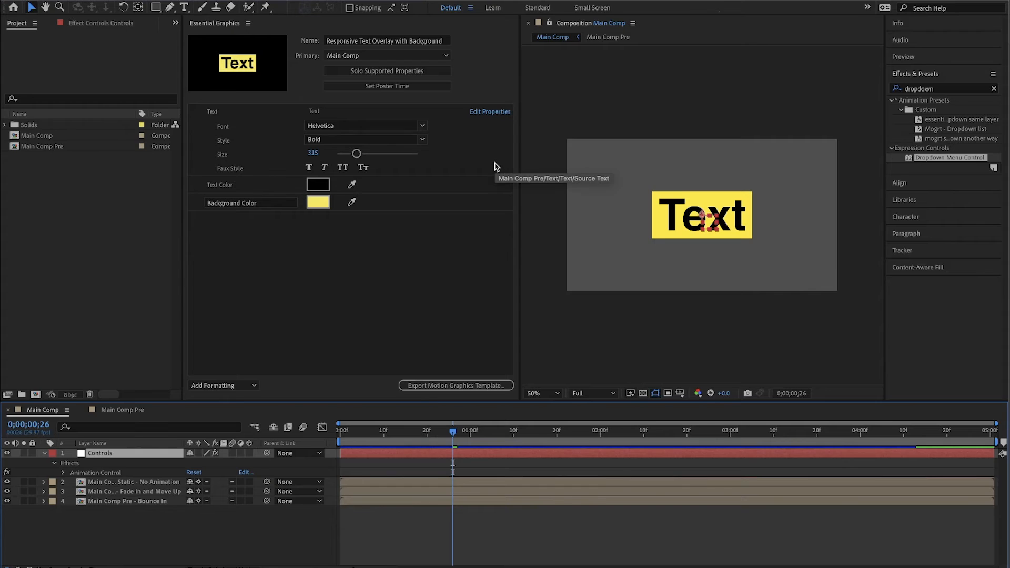
# Enable an expression on the Opacity property of the "Main Comp Pre - Bounce In" layer
pyautogui.click(127, 483)
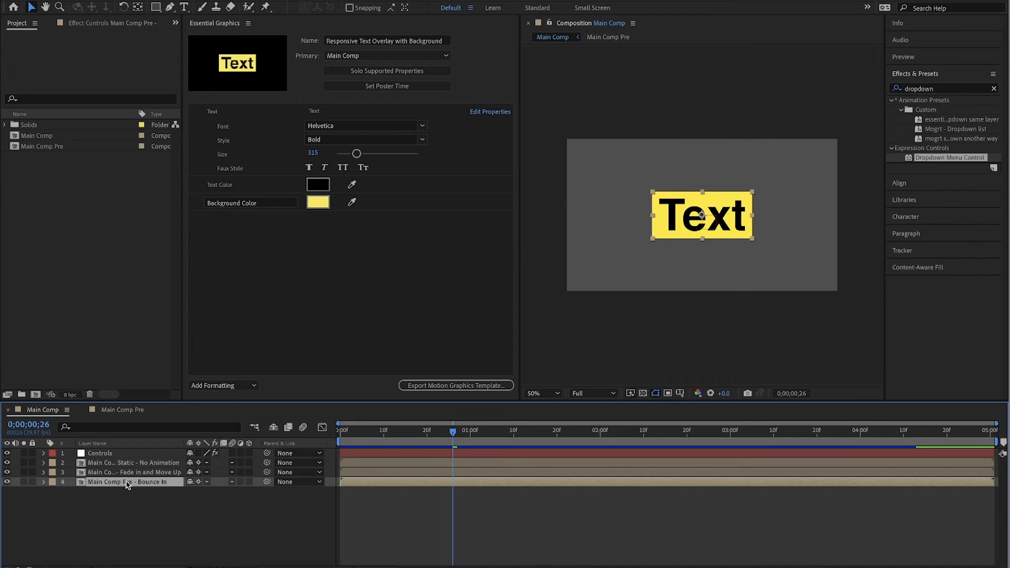
pyautogui.press('t')
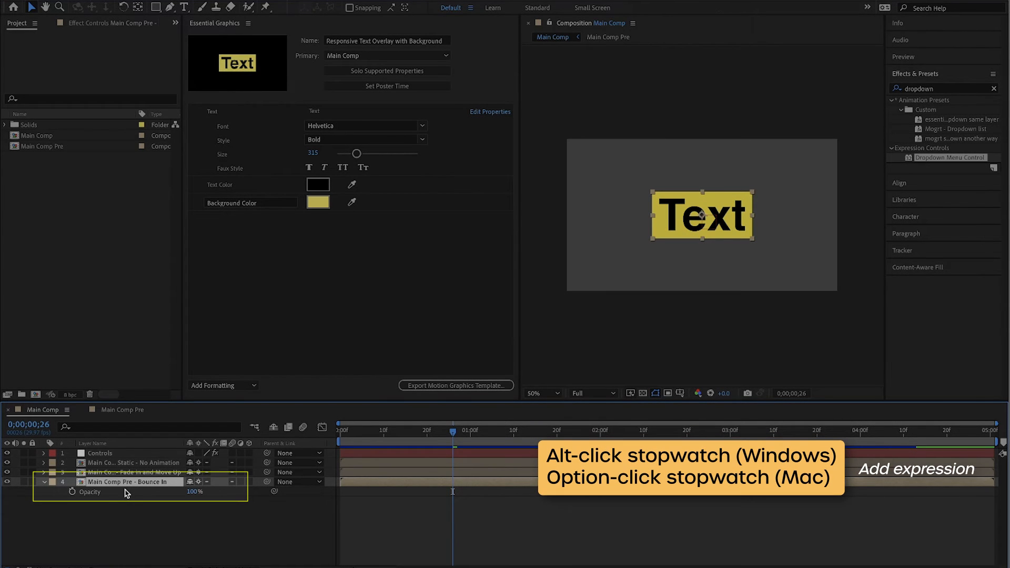
pyautogui.keyDown('alt'); pyautogui.click(72, 493); pyautogui.keyUp('alt')
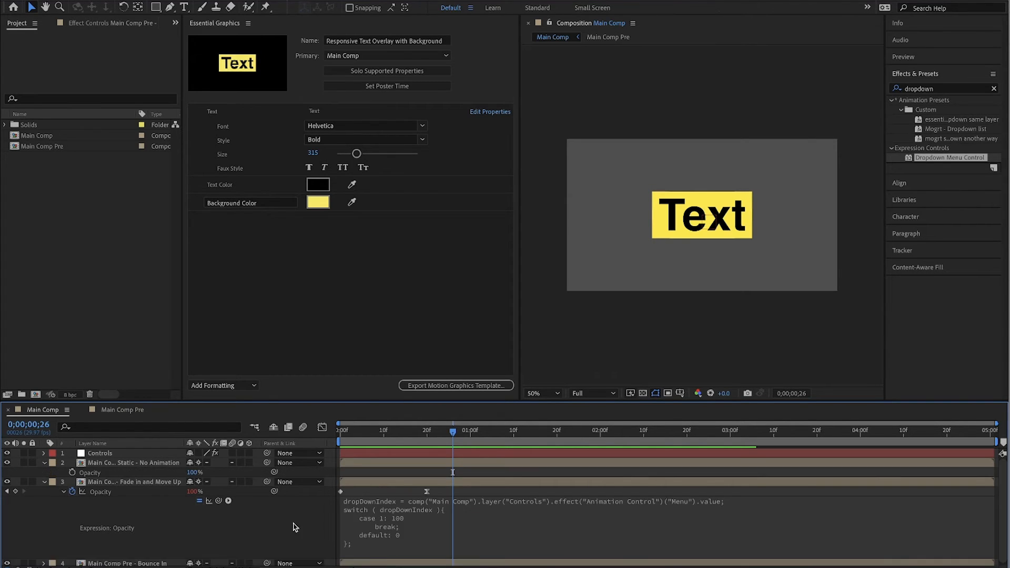
# Paste the dropDownIndex switch expression into the "Fade in and Move Up" layer's Opacity and change its case line to "case 2: value"
pyautogui.keyDown('alt'); pyautogui.click(72, 491); pyautogui.keyUp('alt')
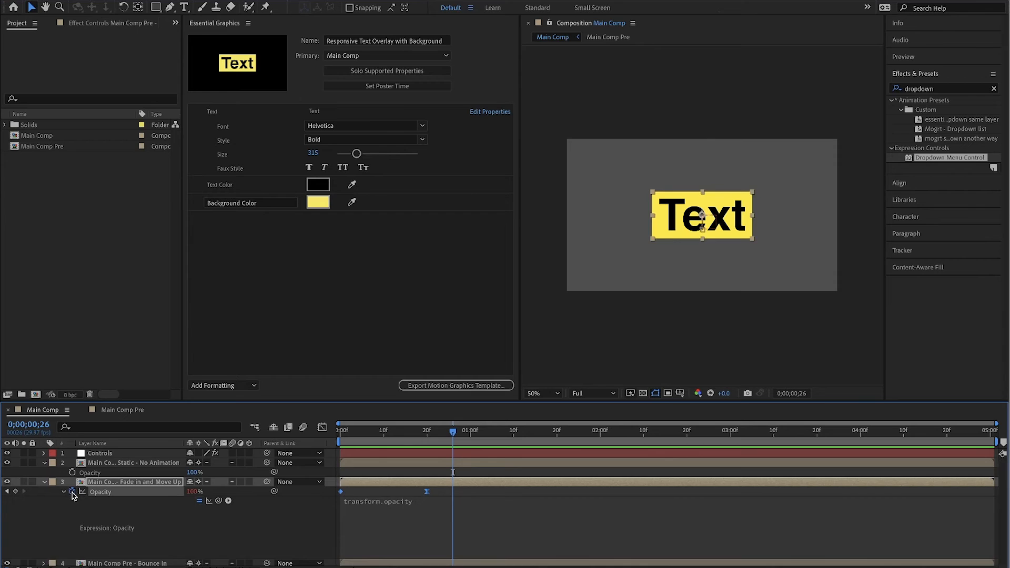
pyautogui.hotkey('ctrl', 'v')
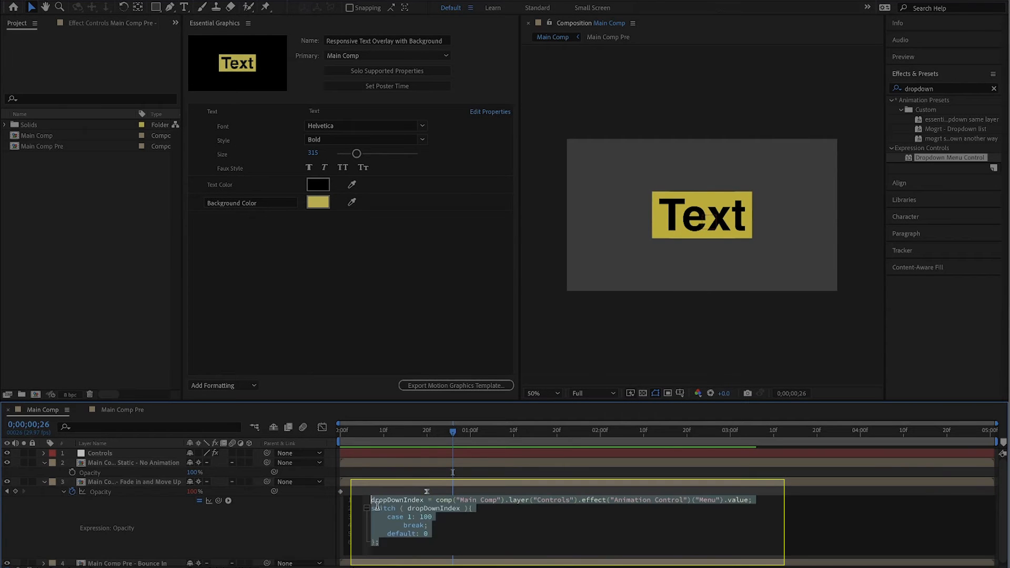
pyautogui.click(437, 518)
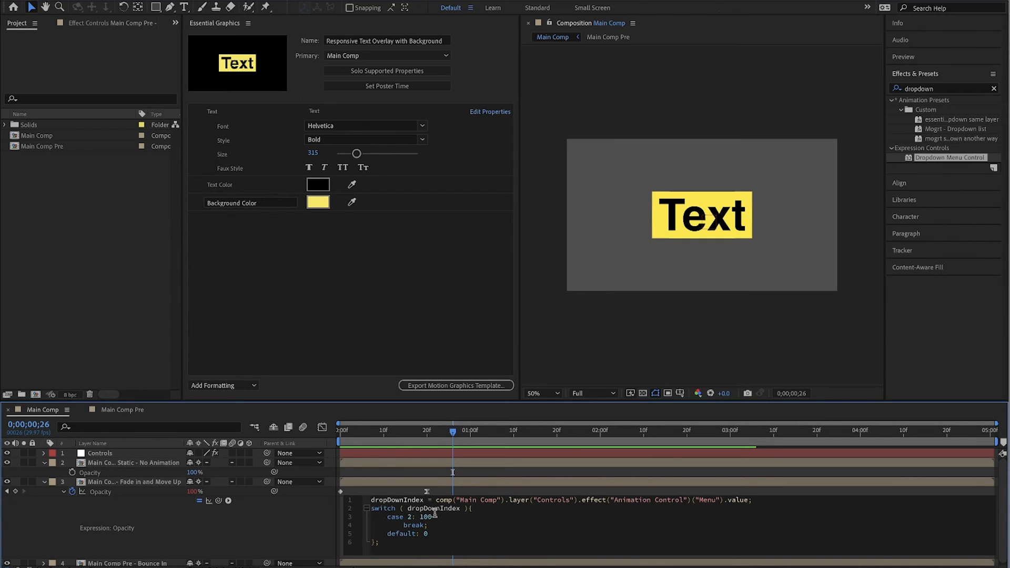
pyautogui.doubleClick(426, 517)
pyautogui.write('value')
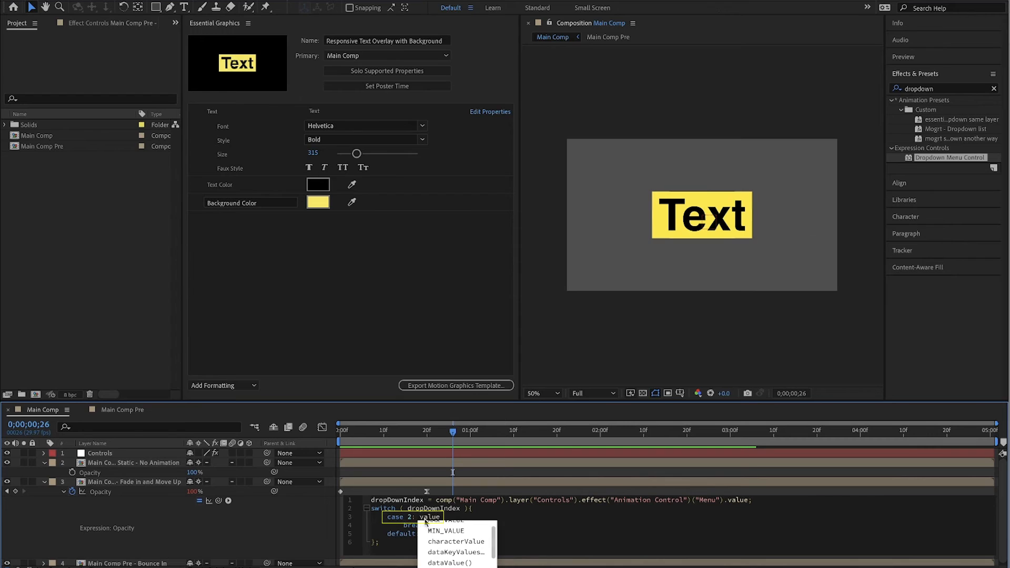
pyautogui.click(379, 494)
pyautogui.press('space')
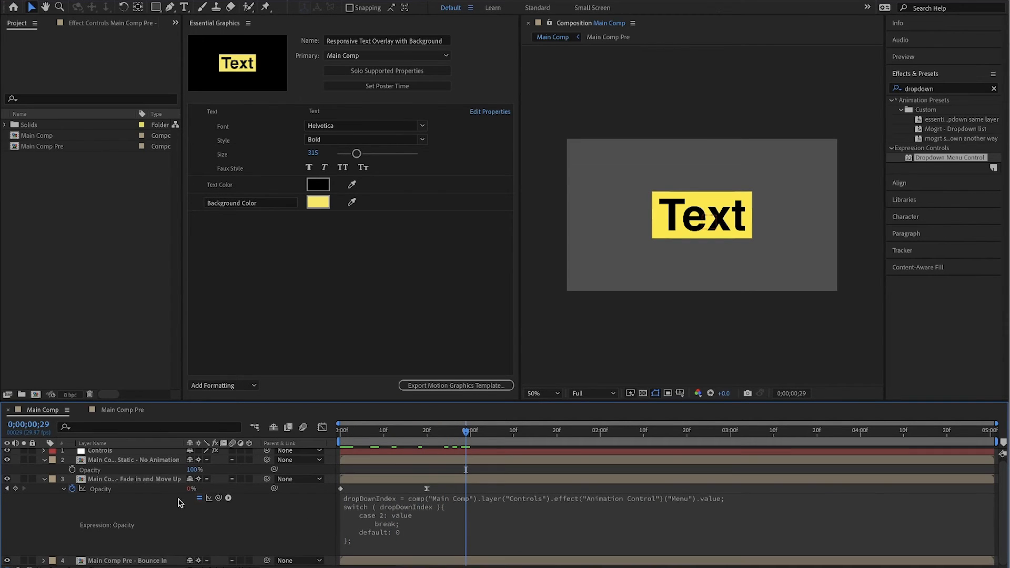
# Add the dropDownIndex switch expression to the "Static - No Animation" layer's Opacity, with "case 3: 100" and "default: 0"
pyautogui.keyDown('alt'); pyautogui.click(73, 470); pyautogui.keyUp('alt')
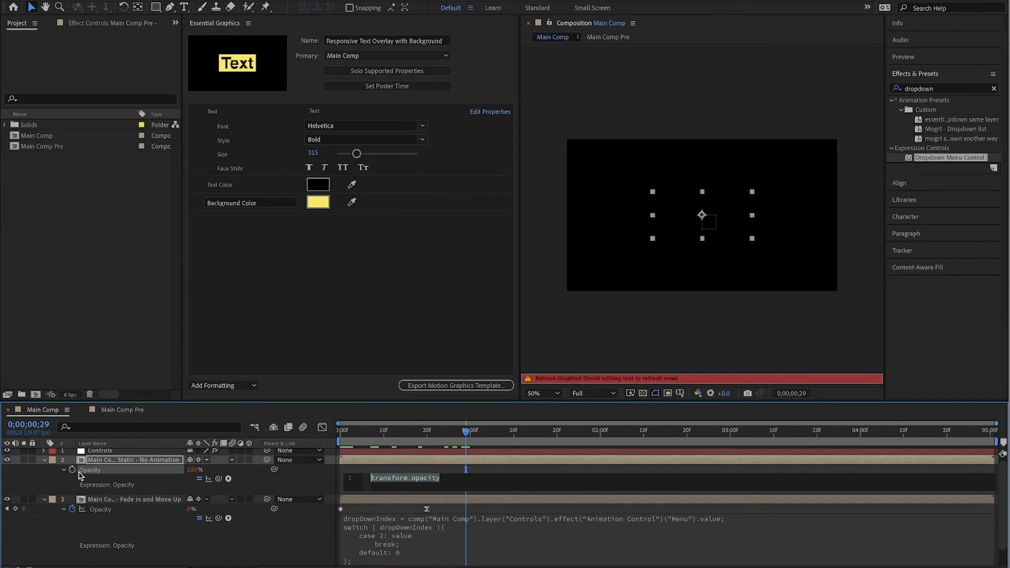
pyautogui.write('dropDownIndex = comp("Main Comp").layer("Controls").effect("Animation Control")("Menu").value; switch ( dropDownIndex ){     case 1: 100         break;     default: 0 };')
pyautogui.doubleClick(410, 495)
pyautogui.write('3')
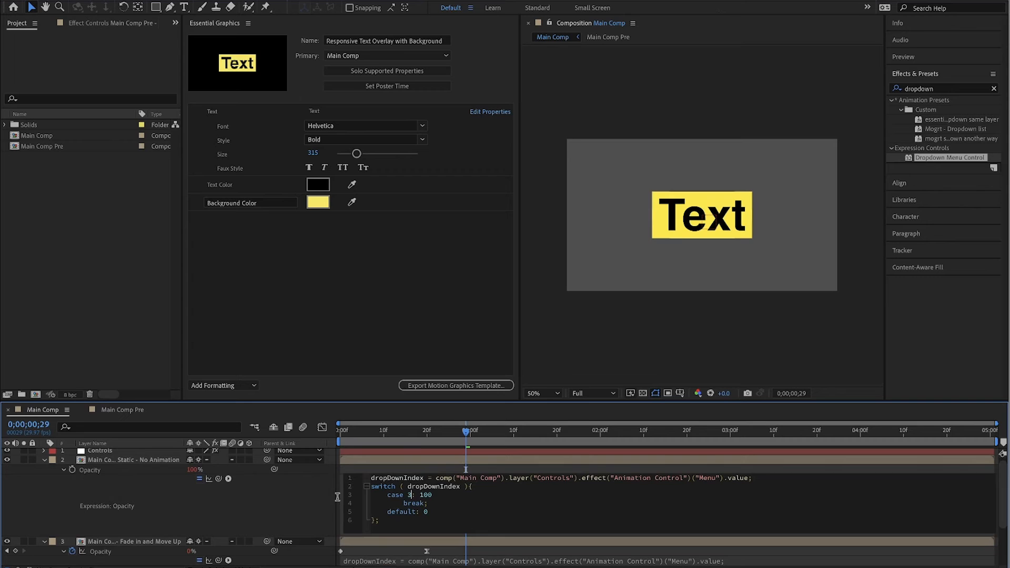
pyautogui.click(276, 503)
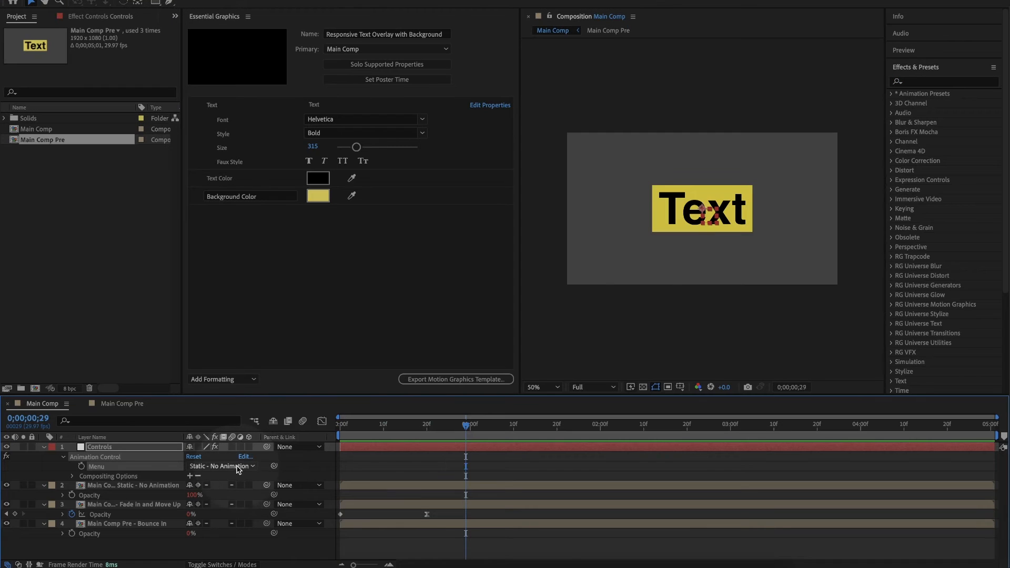
# Test the Animation Control menu by switching to "Bounce In" and "Fade in and Move Up" while scrubbing the opening animation
pyautogui.click(238, 467)
pyautogui.click(209, 477)
pyautogui.moveTo(412, 425)
pyautogui.mouseDown()
pyautogui.moveTo(358, 424)
pyautogui.moveTo(427, 424)
pyautogui.moveTo(339, 425)
pyautogui.moveTo(393, 425)
pyautogui.mouseUp()
pyautogui.click(217, 467)
pyautogui.click(219, 486)
pyautogui.click(436, 426)
# Add the Controls layer's Animation Control menu, Position and Scale to Essential Graphics, naming the last two "Position" and "Size"
pyautogui.moveTo(162, 468); pyautogui.dragTo(259, 324)
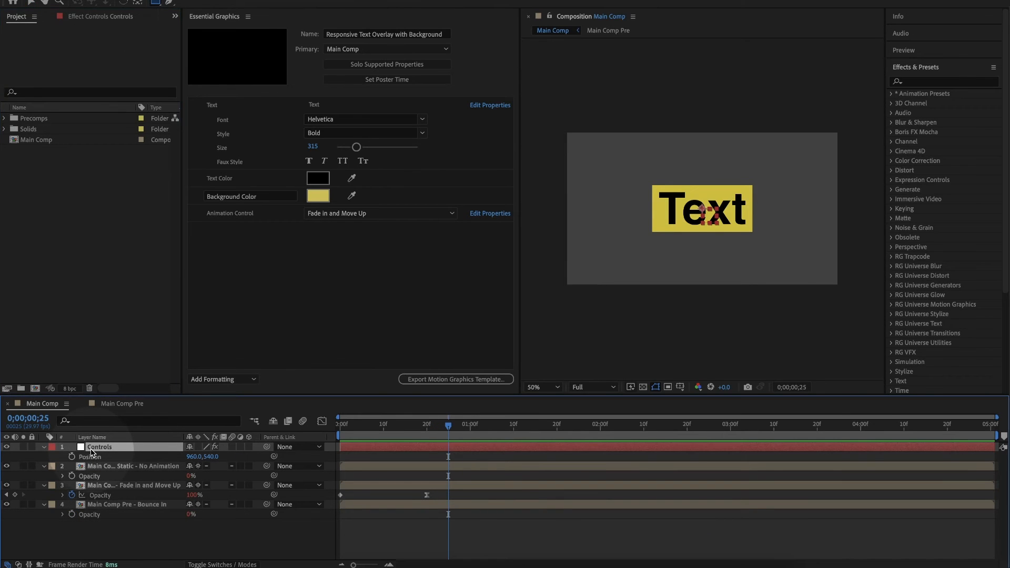
pyautogui.hotkey('shift', 's')
pyautogui.moveTo(90, 457); pyautogui.dragTo(274, 300)
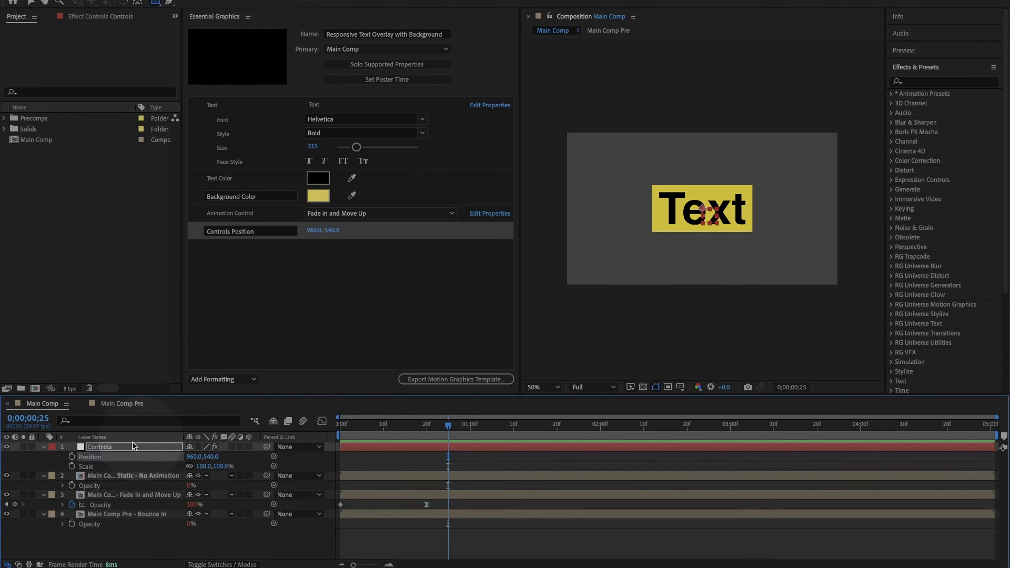
pyautogui.moveTo(114, 466); pyautogui.dragTo(224, 245)
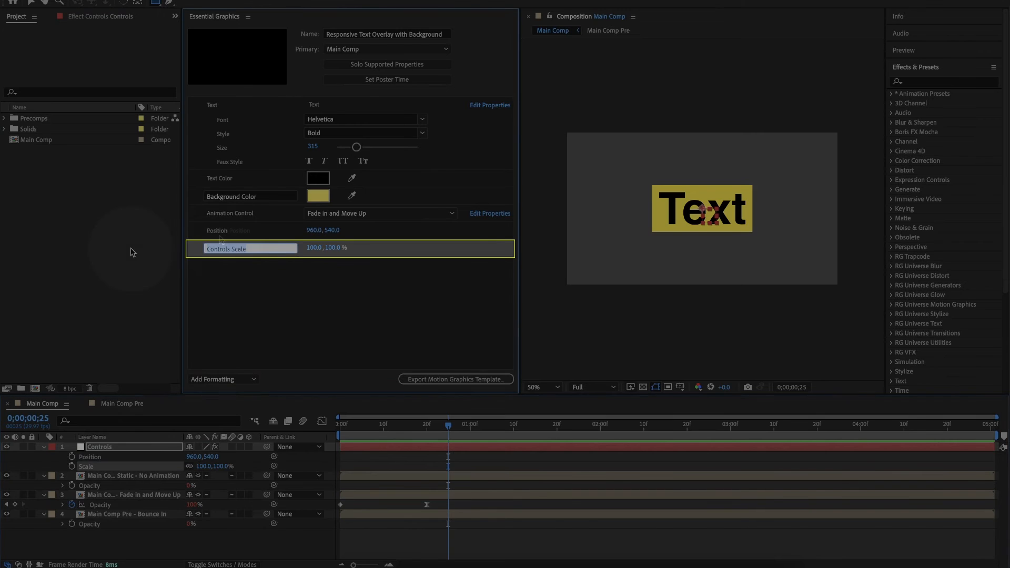
pyautogui.doubleClick(227, 249)
pyautogui.write('Size')
pyautogui.click(259, 309)
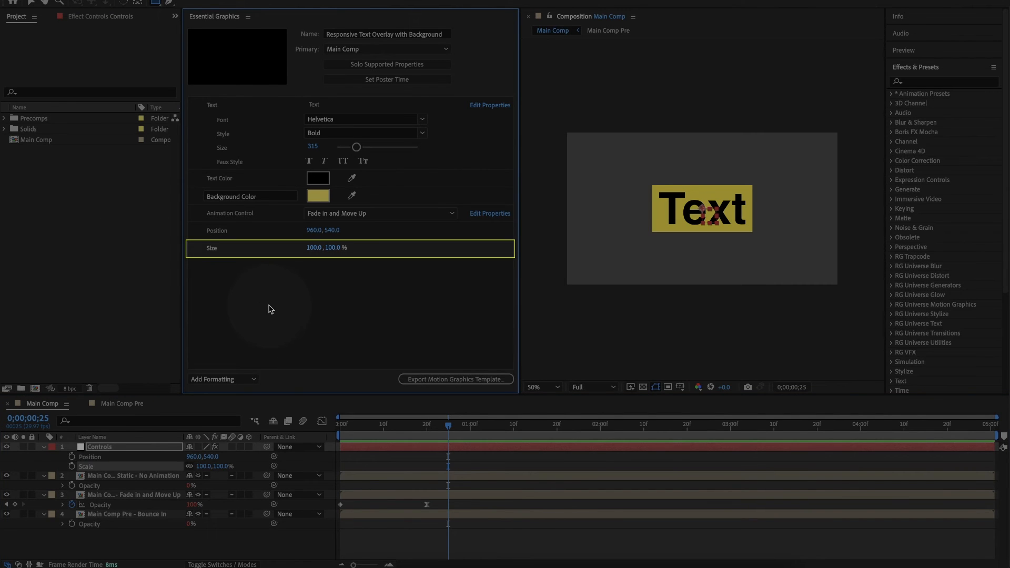
# Create a null object named "Zero" in Main Comp and parent the Controls layer to it
pyautogui.click(557, 335)
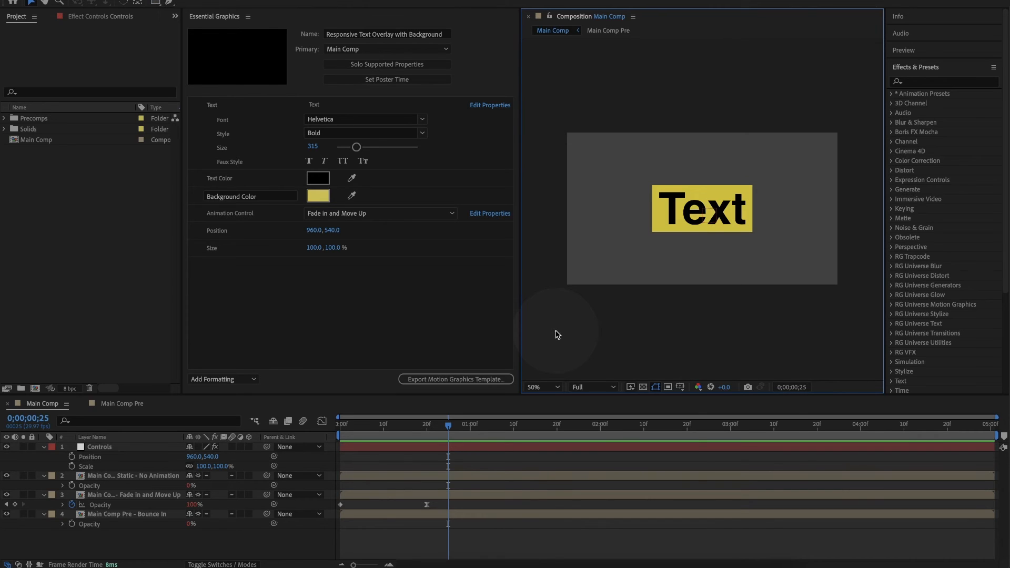
pyautogui.rightClick(558, 334)
pyautogui.moveTo(585, 336)
pyautogui.click(736, 408)
pyautogui.click(134, 447)
pyautogui.press('Return')
pyautogui.write('Zero')
pyautogui.press('Return')
pyautogui.click(138, 457)
pyautogui.moveTo(267, 457); pyautogui.dragTo(106, 447)
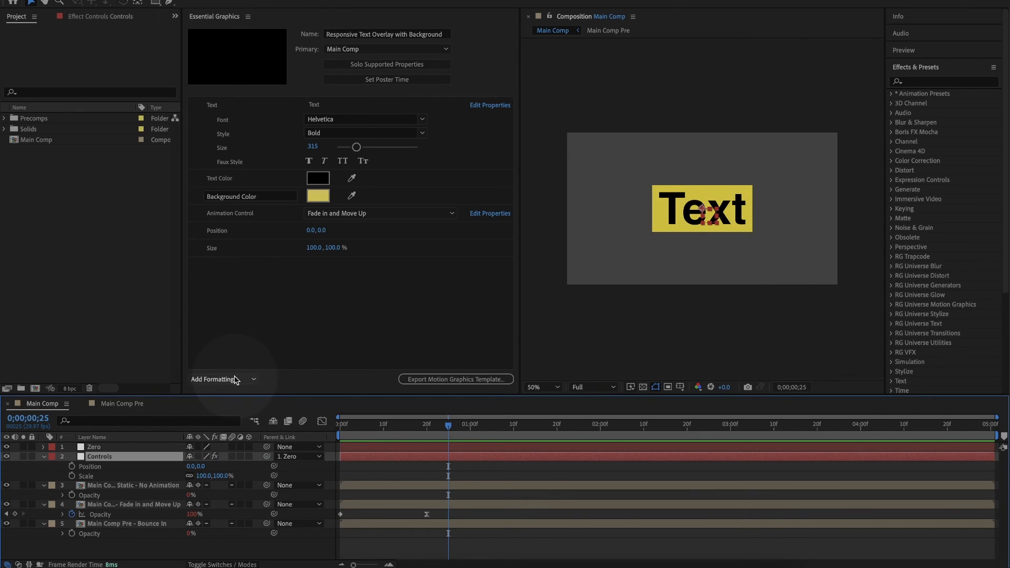
# Create an Essential Graphics group named "GLOBAL CONTROLS" and move the Position and Size properties into it
pyautogui.click(235, 380)
pyautogui.click(218, 368)
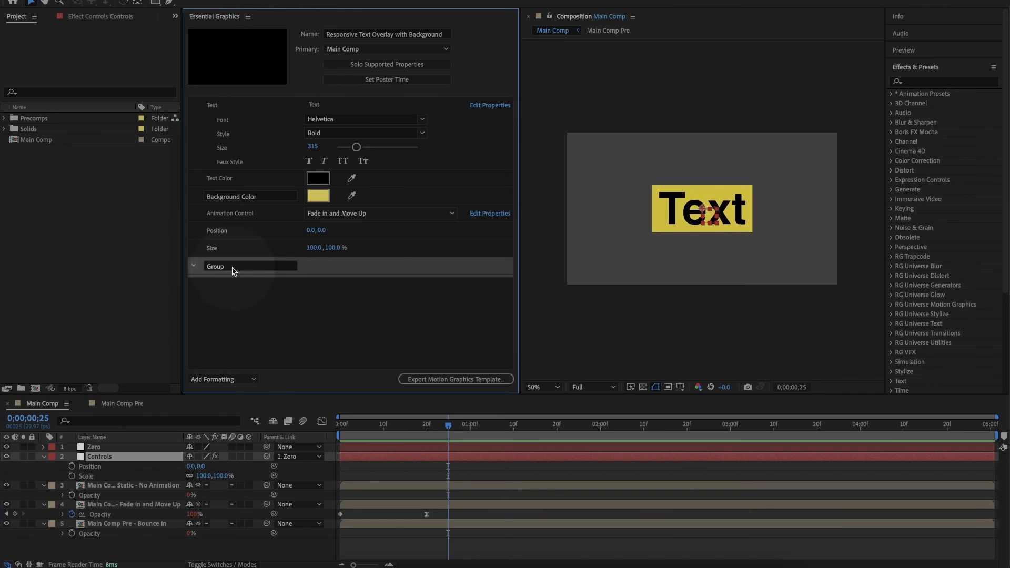
pyautogui.doubleClick(230, 267)
pyautogui.write('GLOBAL CONTROLS')
pyautogui.press('Return')
pyautogui.moveTo(211, 230); pyautogui.dragTo(207, 264)
pyautogui.moveTo(209, 230); pyautogui.dragTo(215, 285)
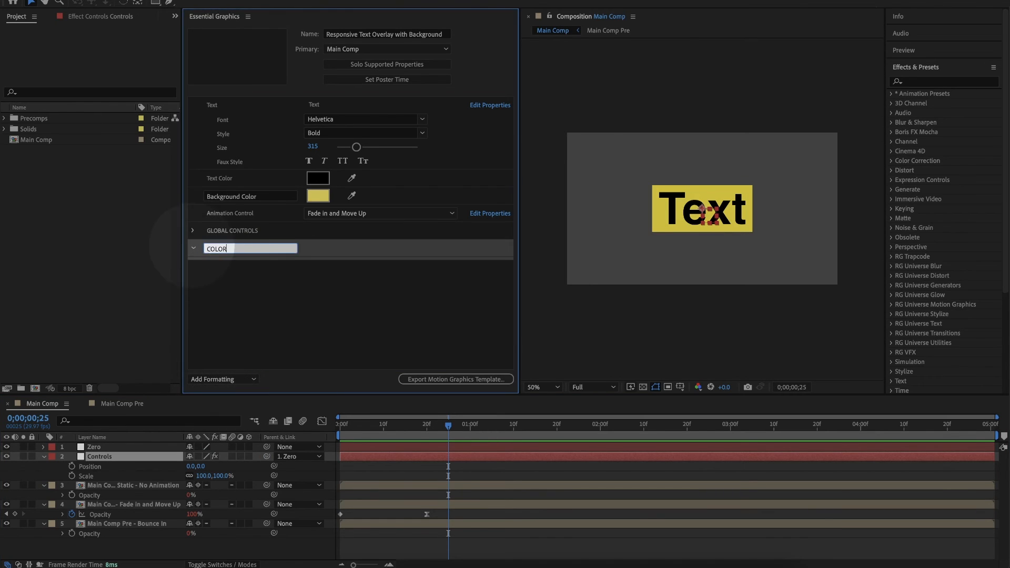
# Create "COLOR CONTROLS" and "TEXT CONTROLS" groups and move the color and text properties into them
pyautogui.write('COLOR CONTROLS')
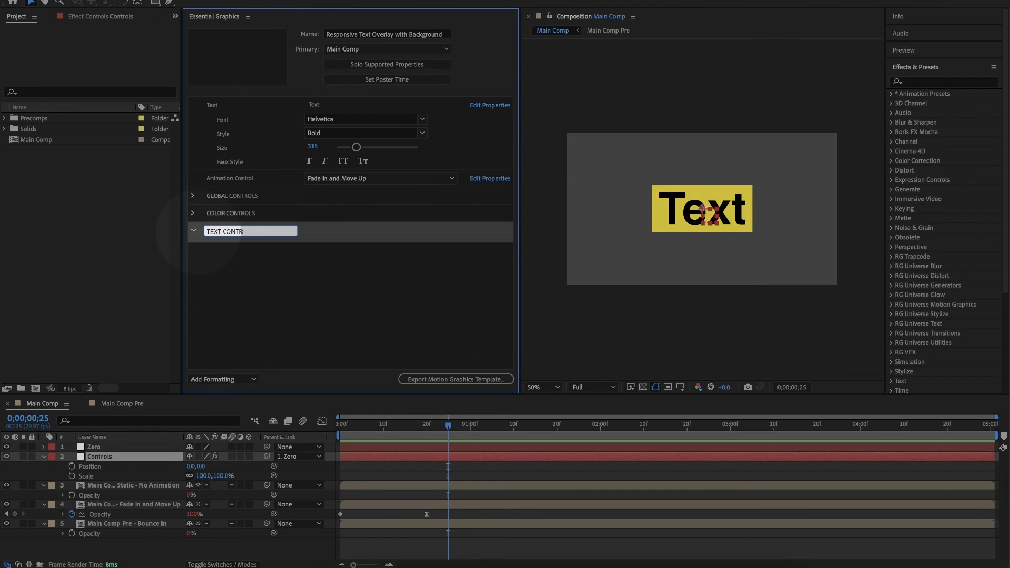
pyautogui.press('Return')
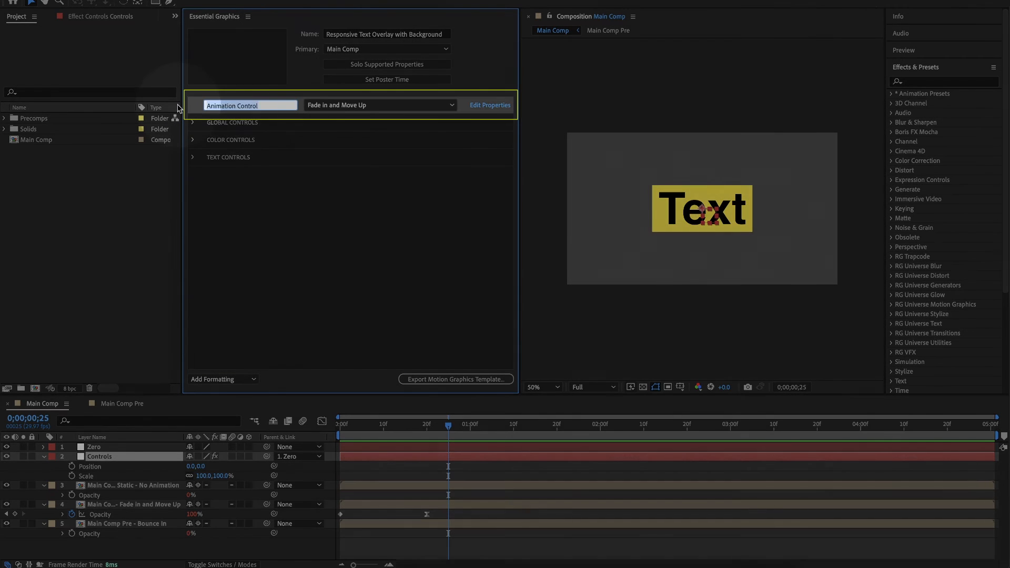
# Rename the animation dropdown as "ANIMATION CONTROL" and order the template's controls as Global, Text, Animation, Color
pyautogui.write('ANIMATION CONTROL')
pyautogui.press('Return')
pyautogui.moveTo(242, 107); pyautogui.dragTo(266, 119)
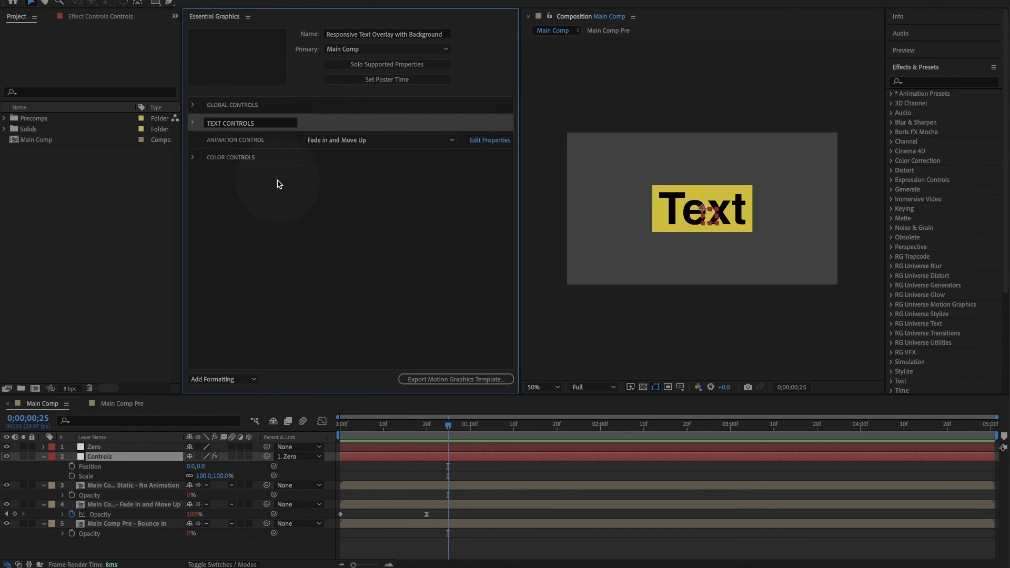
pyautogui.click(291, 224)
pyautogui.click(130, 529)
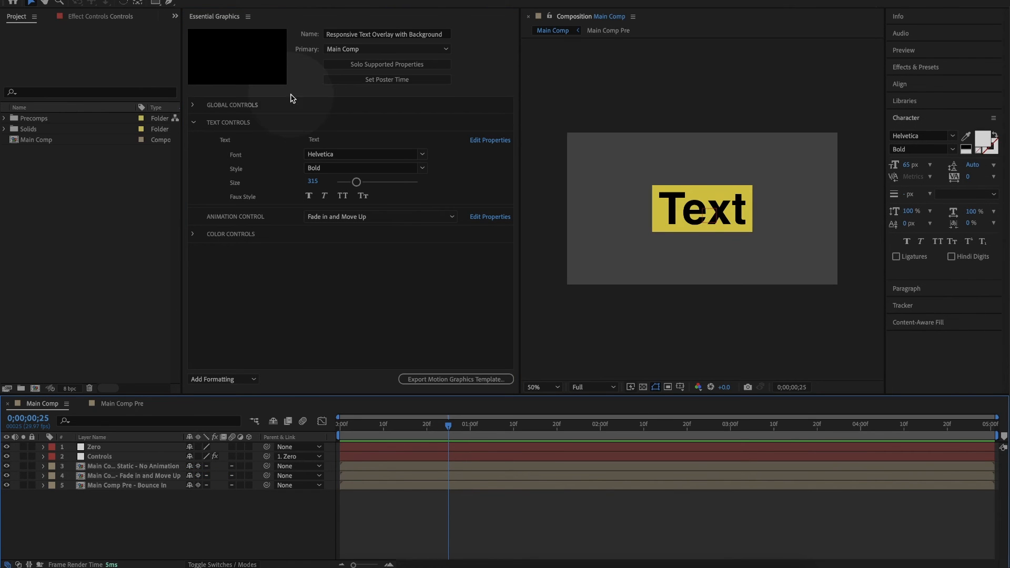
pyautogui.click(205, 58)
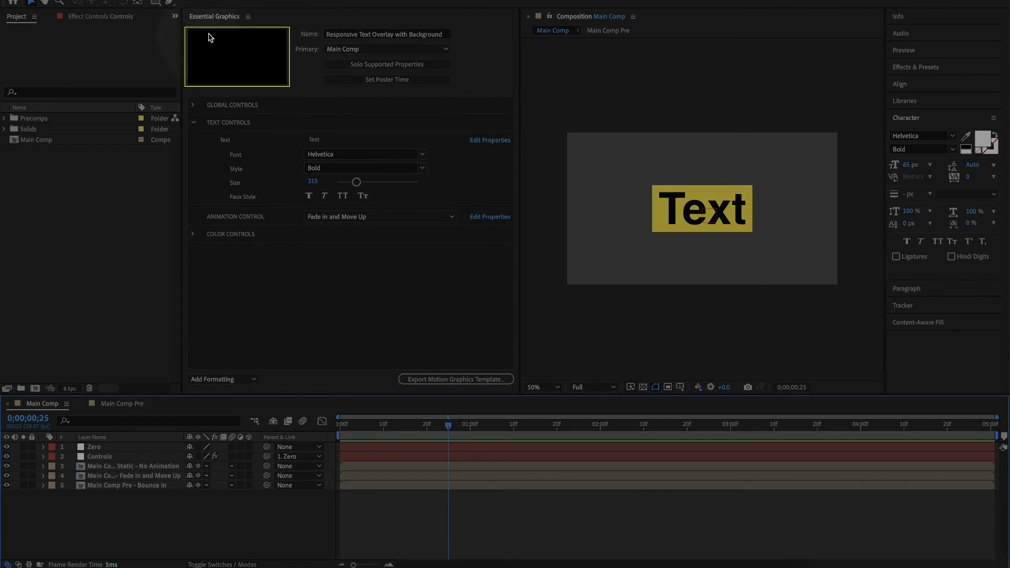
pyautogui.click(263, 74)
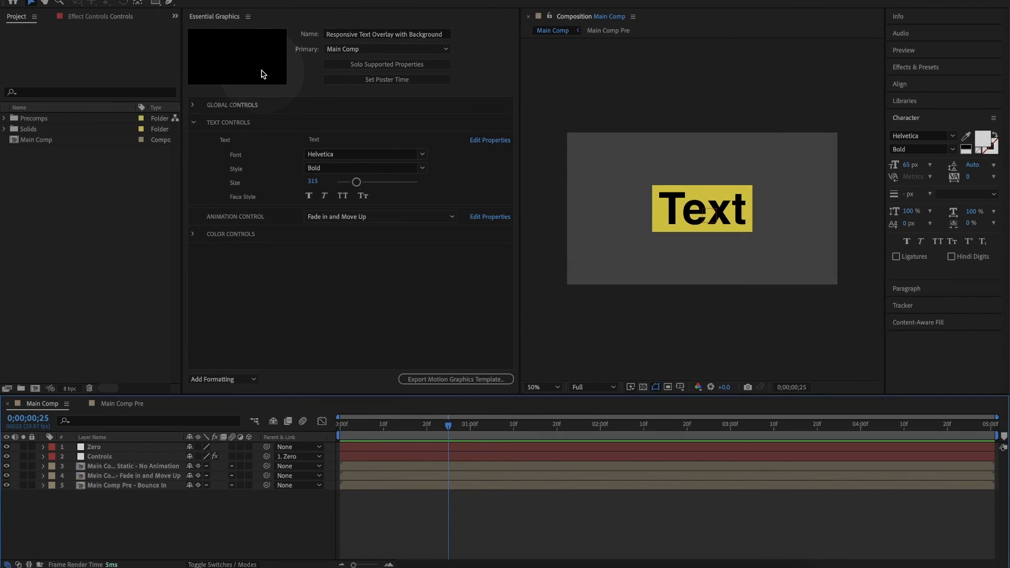
pyautogui.click(274, 261)
pyautogui.click(190, 123)
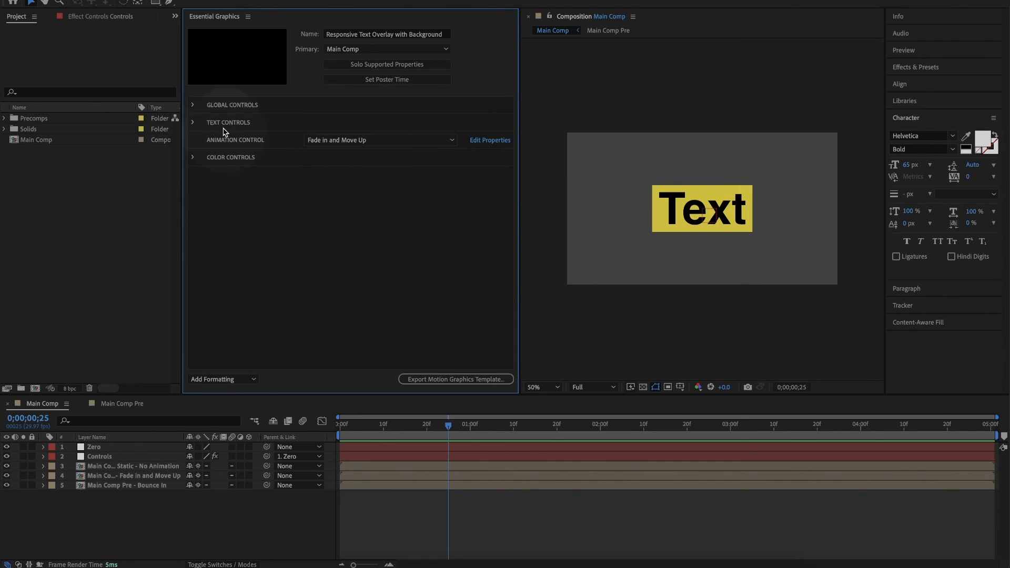
# Set the template's text to "Responsive Text Overlay" at size 100 with the All Caps faux style
pyautogui.click(194, 123)
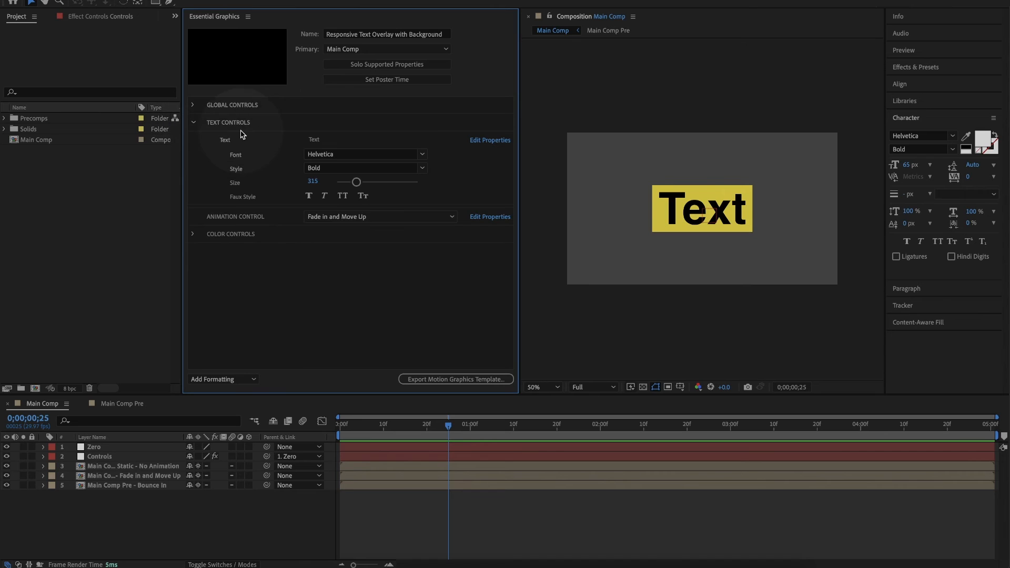
pyautogui.click(314, 139)
pyautogui.write('Responsive Text Overlay')
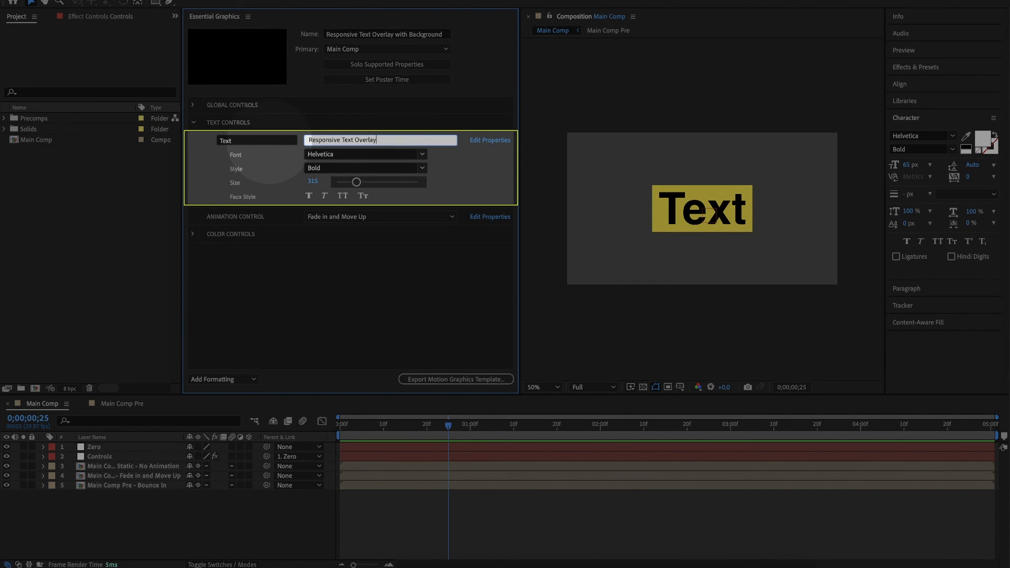
pyautogui.click(313, 182)
pyautogui.write('100')
pyautogui.click(316, 283)
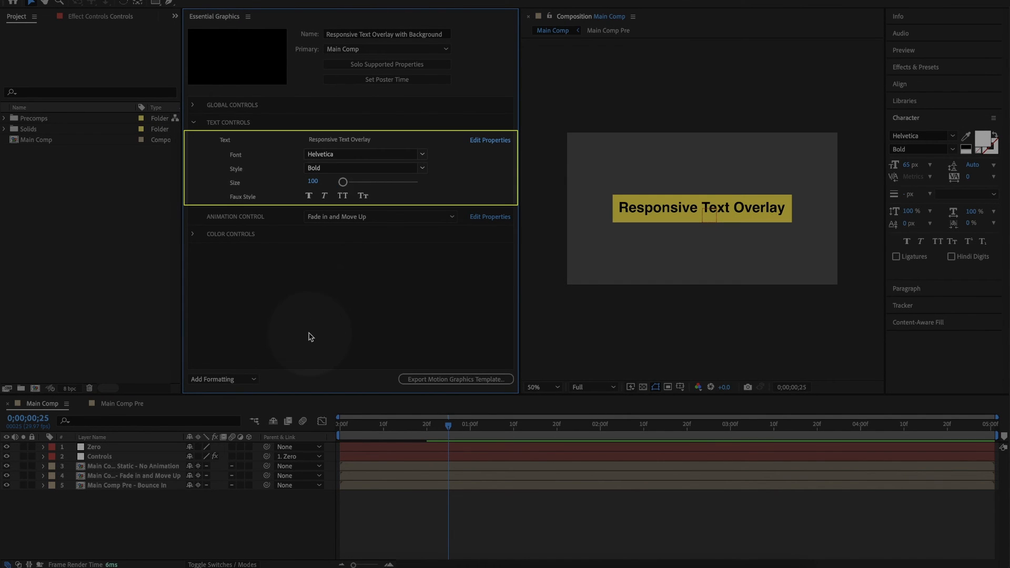
pyautogui.click(343, 196)
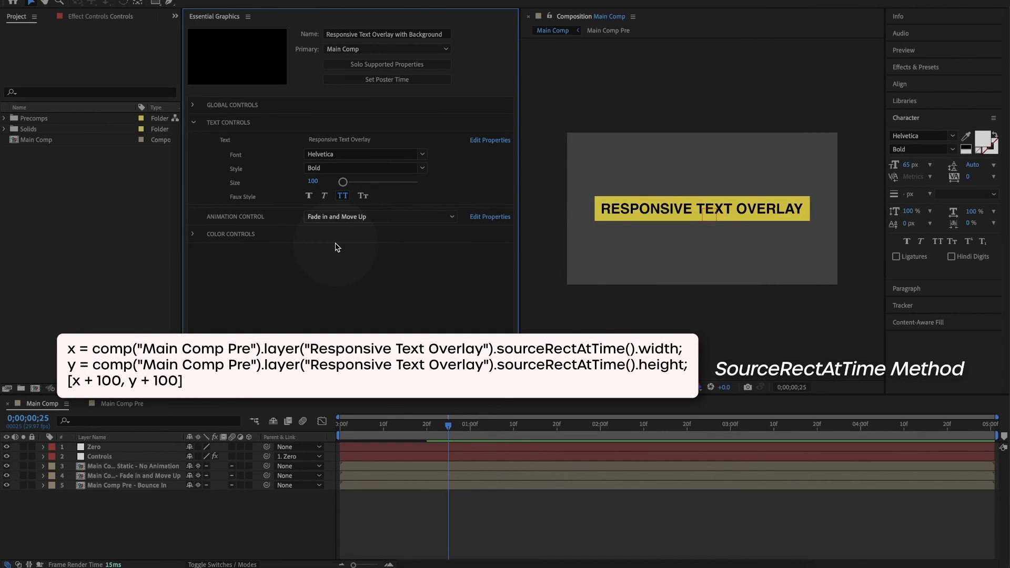
# Set the template's ANIMATION CONTROL to "Bounce In" and collapse the TEXT CONTROLS group
pyautogui.click(379, 216)
pyautogui.click(326, 235)
pyautogui.click(193, 123)
# In COLOR CONTROLS, set the text color to ffffff and the background color to a medium grey
pyautogui.click(193, 157)
pyautogui.click(318, 175)
pyautogui.write('ffffff')
pyautogui.press('Return')
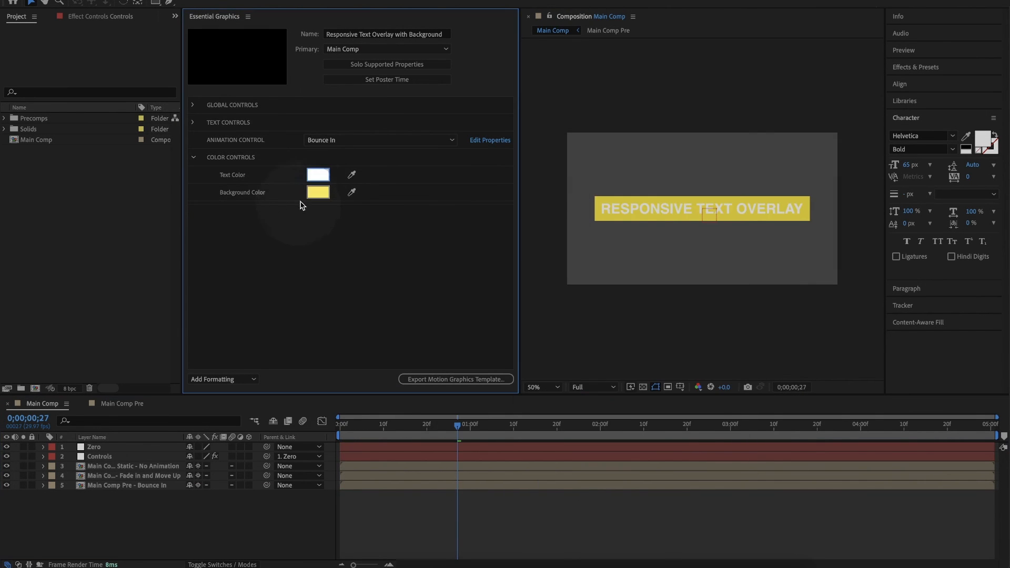
pyautogui.click(318, 193)
pyautogui.click(453, 363)
pyautogui.press('Return')
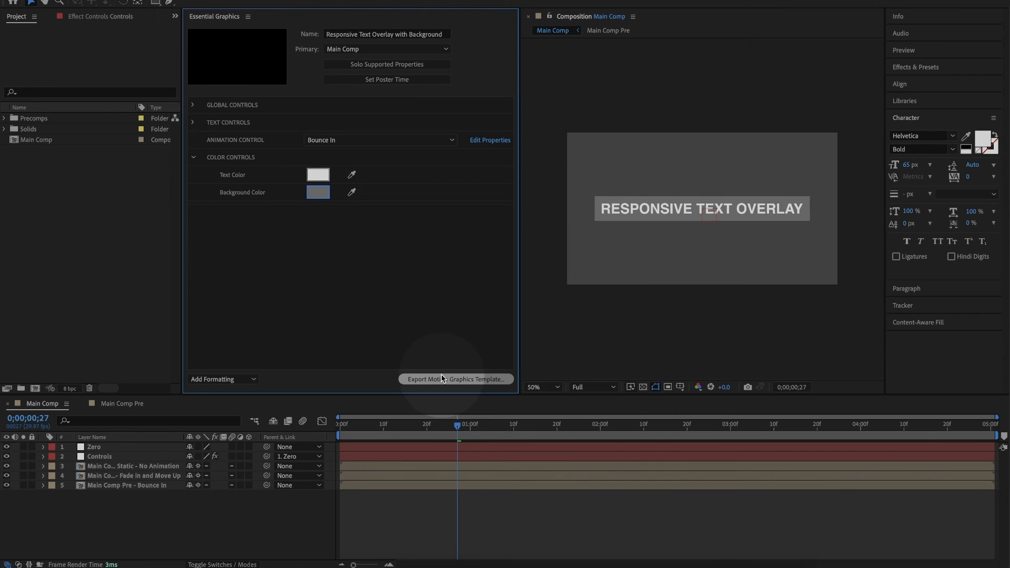
# Set the template's poster frame from the composition at 0;00;01;29
pyautogui.moveTo(457, 425); pyautogui.dragTo(596, 424)
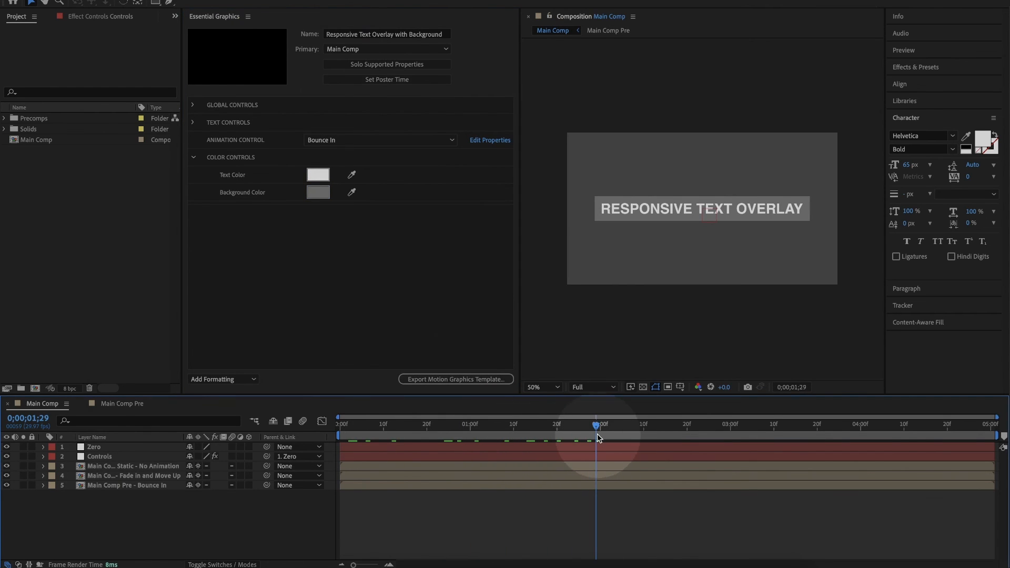
pyautogui.click(193, 158)
pyautogui.click(353, 80)
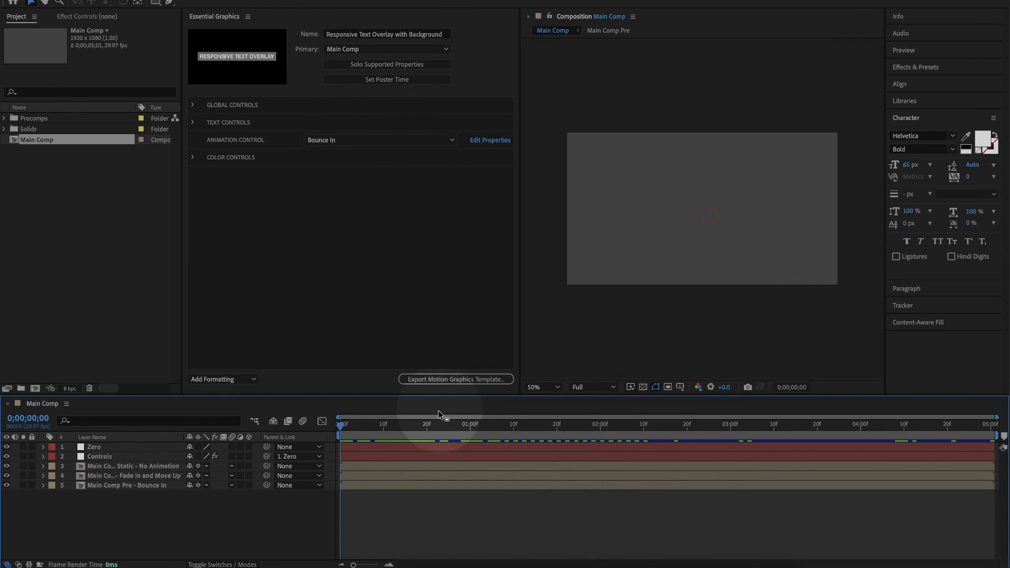
# Reveal the keyframed properties of all layers in Main Comp
pyautogui.click(437, 447)
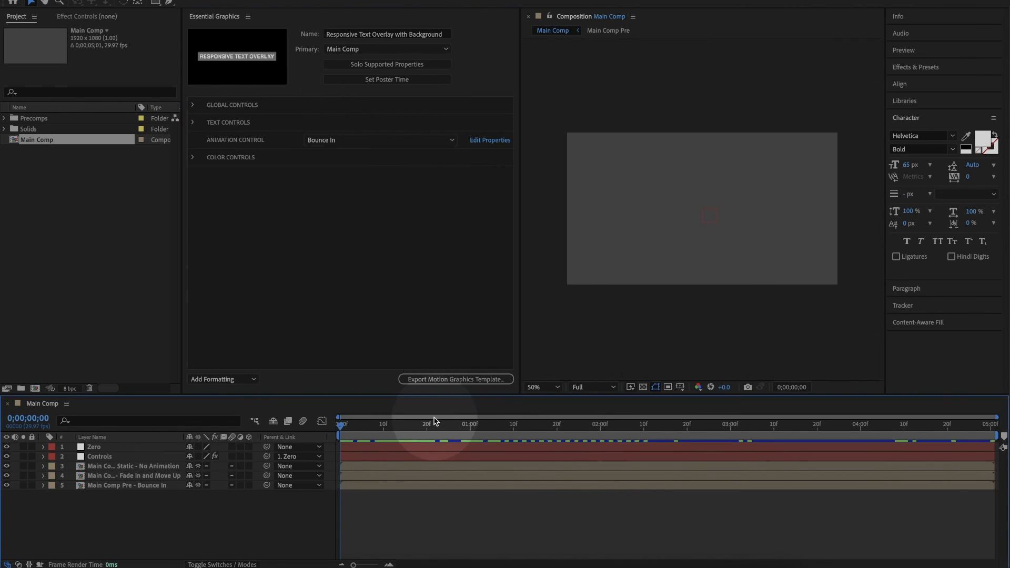
pyautogui.click(164, 527)
pyautogui.hotkey('ctrl', 'a')
pyautogui.press('u')
pyautogui.click(255, 526)
# End the work area at 0;00;00;20 and create a protected region from it over the intro keyframes
pyautogui.moveTo(363, 424); pyautogui.dragTo(428, 432)
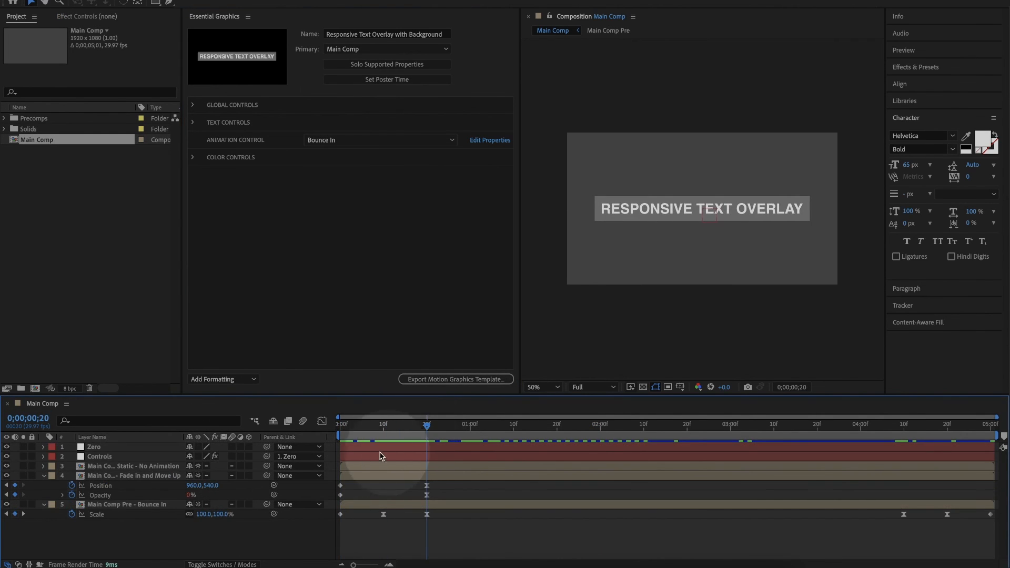
pyautogui.press('n')
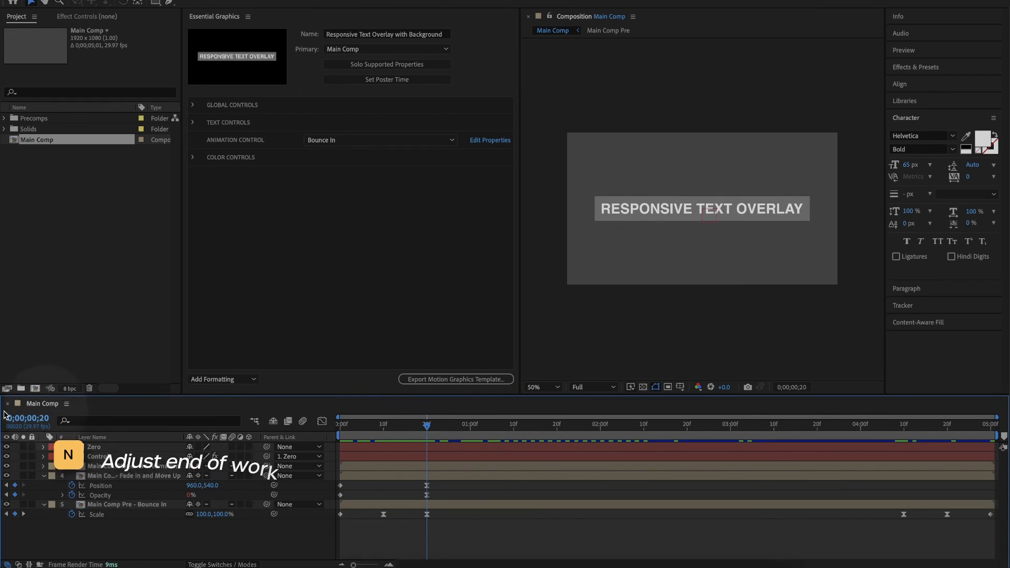
pyautogui.rightClick(386, 437)
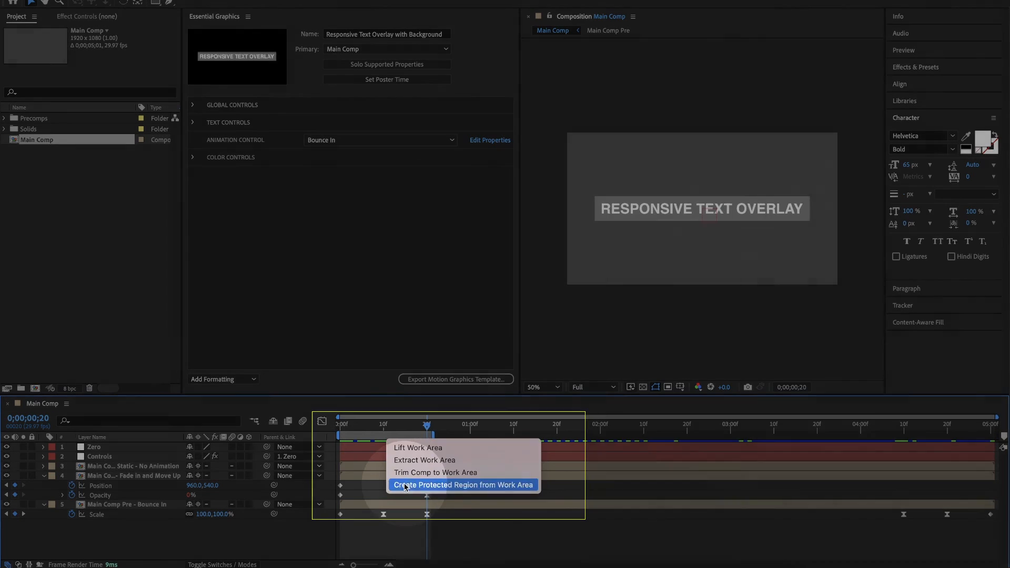
pyautogui.click(407, 485)
# Create a protected region from 0;00;04;10 to the composition's end, and restore the work area start to the first frame
pyautogui.moveTo(736, 426); pyautogui.dragTo(899, 429)
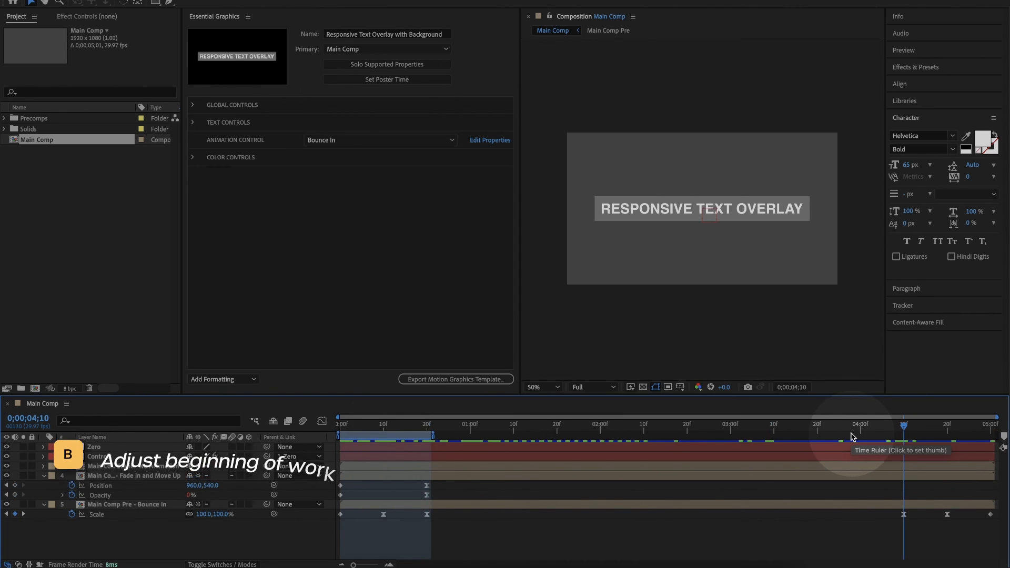
pyautogui.press('b')
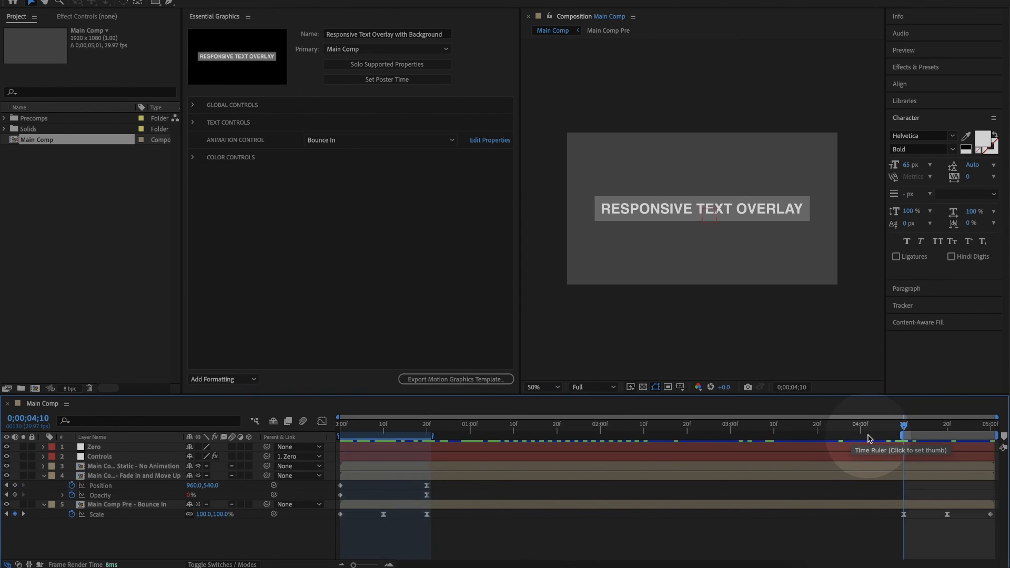
pyautogui.rightClick(908, 436)
pyautogui.click(893, 483)
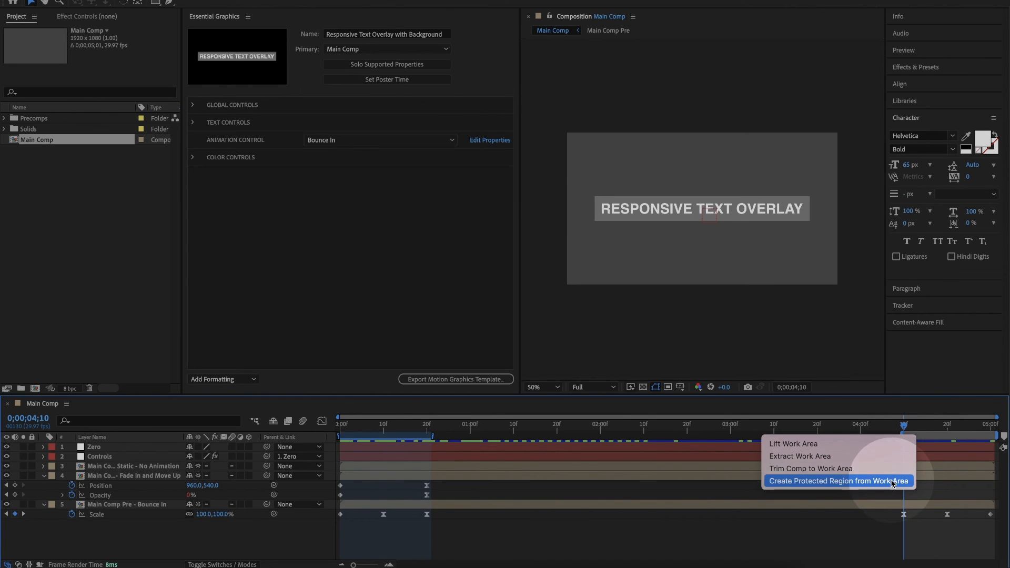
pyautogui.press('Home')
pyautogui.press('b')
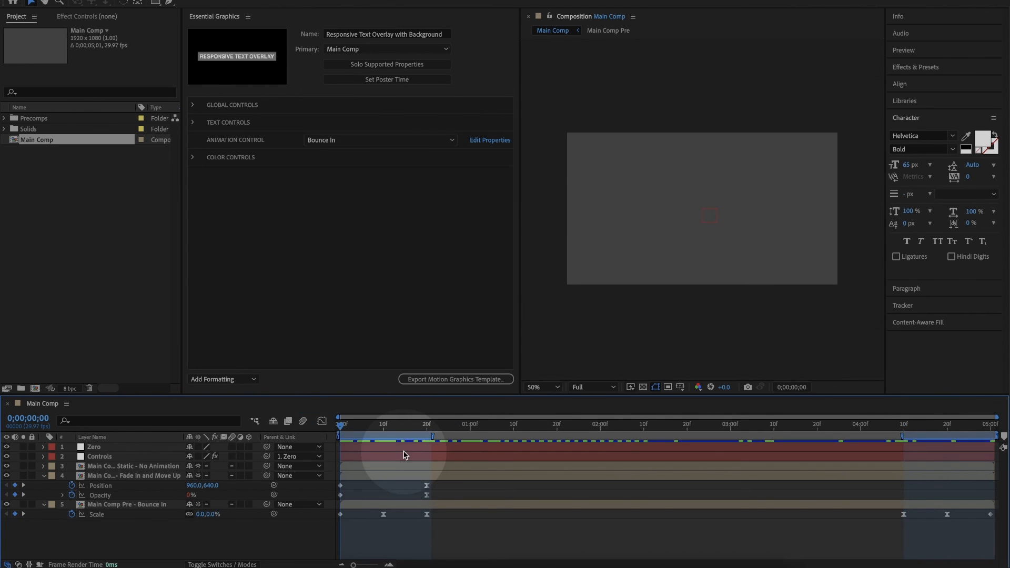
# Parent the three Main Comp Pre animation layers to the Controls layer and collapse their keyframed properties
pyautogui.press('space')
pyautogui.moveTo(248, 520); pyautogui.dragTo(147, 465)
pyautogui.press('u')
pyautogui.moveTo(266, 470); pyautogui.dragTo(106, 457)
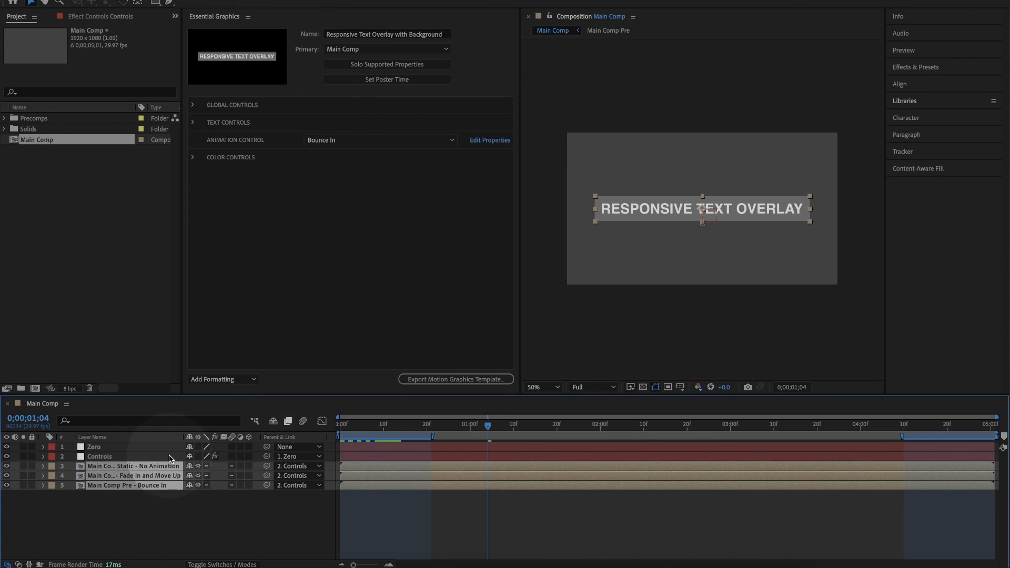
pyautogui.click(235, 522)
# Save the project and export the Motion Graphics template to the Templates library with keywords including overlay, bounce and smooth
pyautogui.click(457, 380)
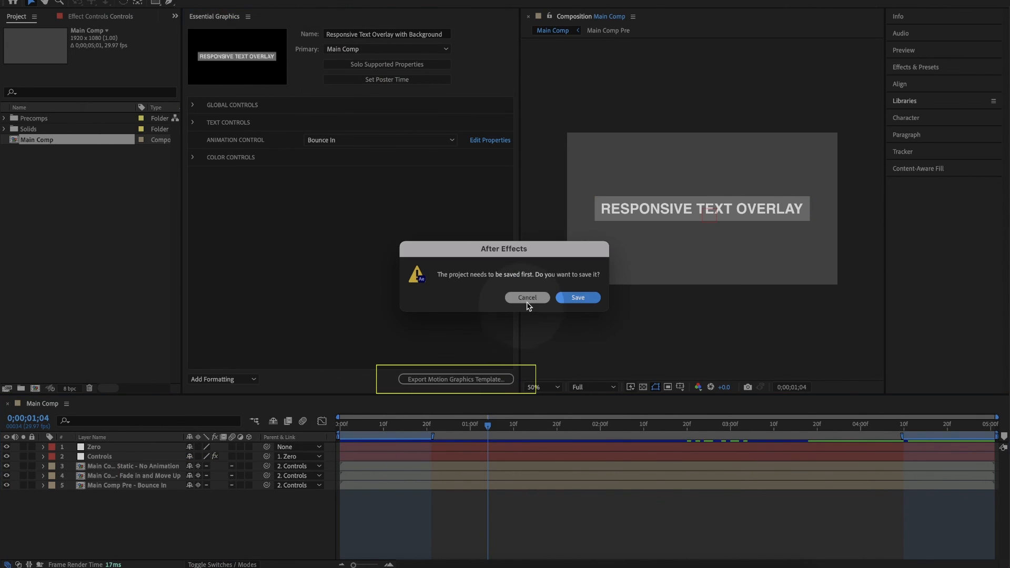
pyautogui.click(569, 298)
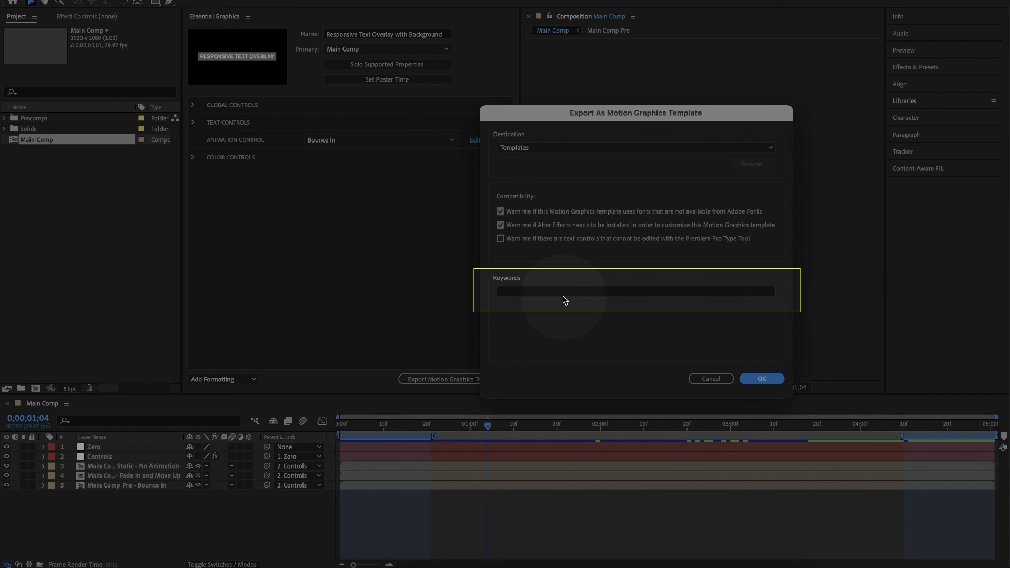
pyautogui.click(564, 293)
pyautogui.write('overlay, moder')
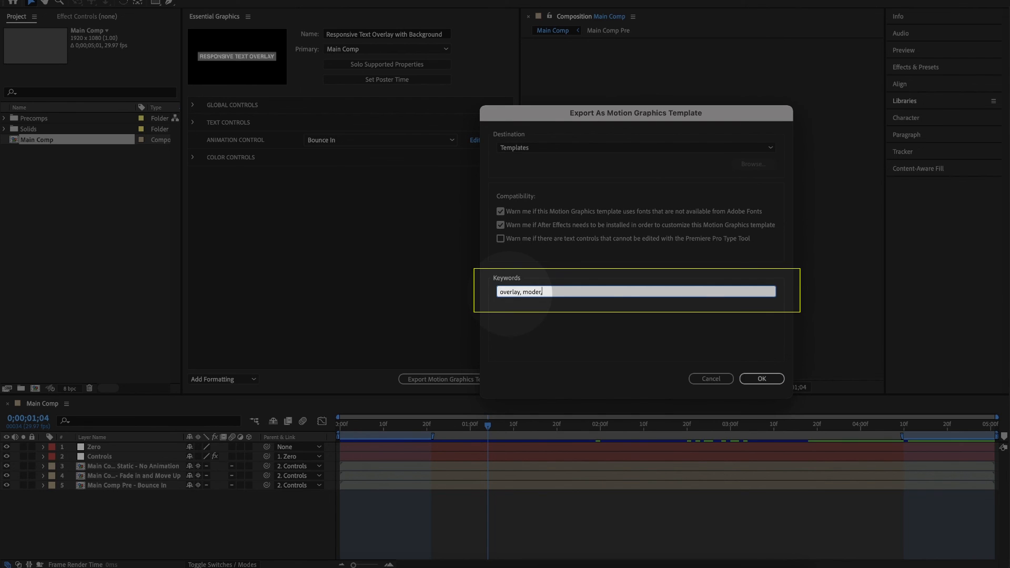
pyautogui.write(', bounce, smooth')
pyautogui.press('Return')
pyautogui.click(761, 380)
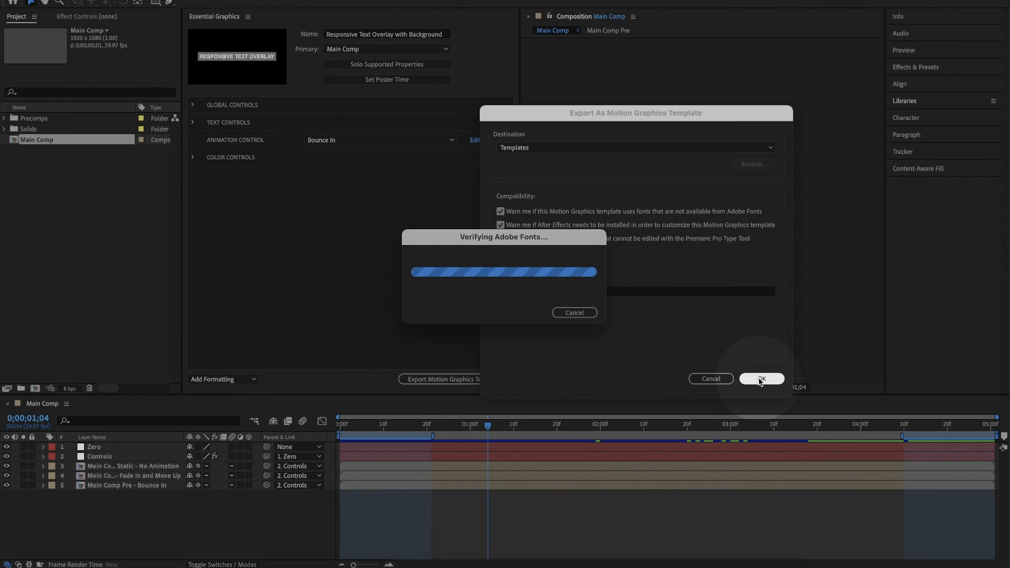
pyautogui.click(615, 328)
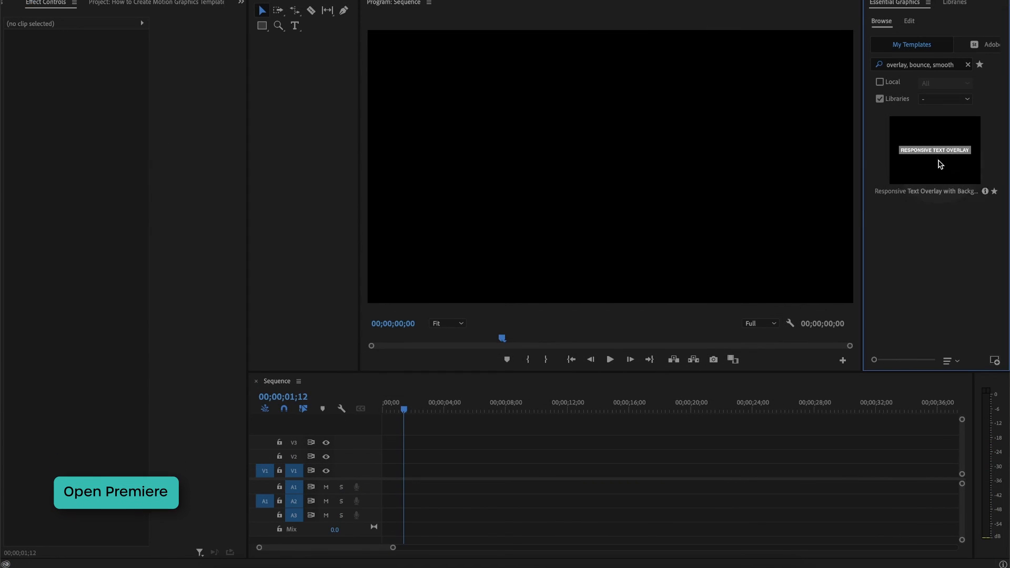
# Switch to Premiere Pro, add the Responsive Text Overlay with Background template to video track V1, and close the gap before it
pyautogui.moveTo(945, 163); pyautogui.dragTo(419, 468)
pyautogui.click(402, 470)
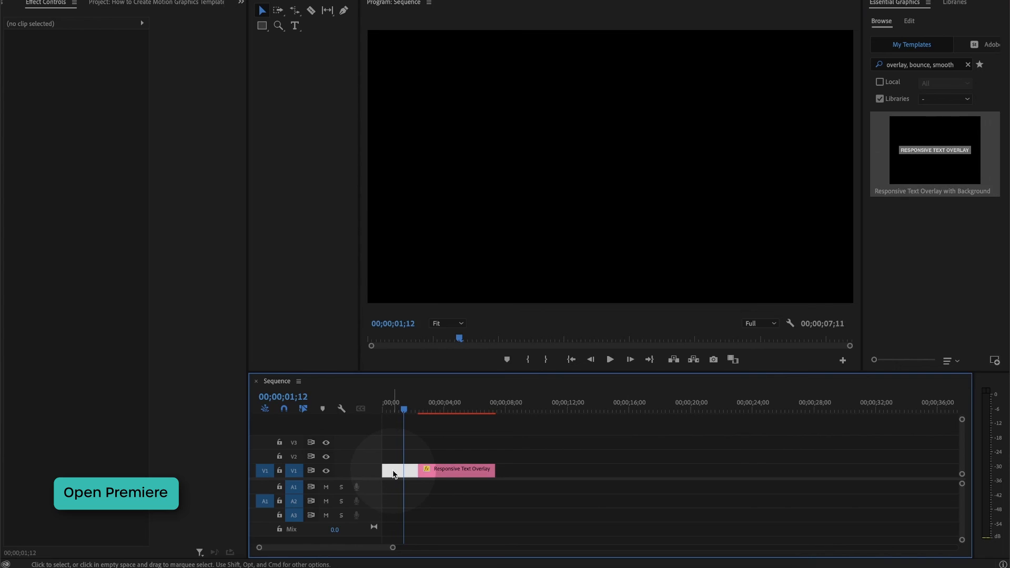
pyautogui.press('BackSpace')
# Set the overlay clip's Size to 71.0 in its global controls and play the animation from the sequence's start
pyautogui.click(402, 405)
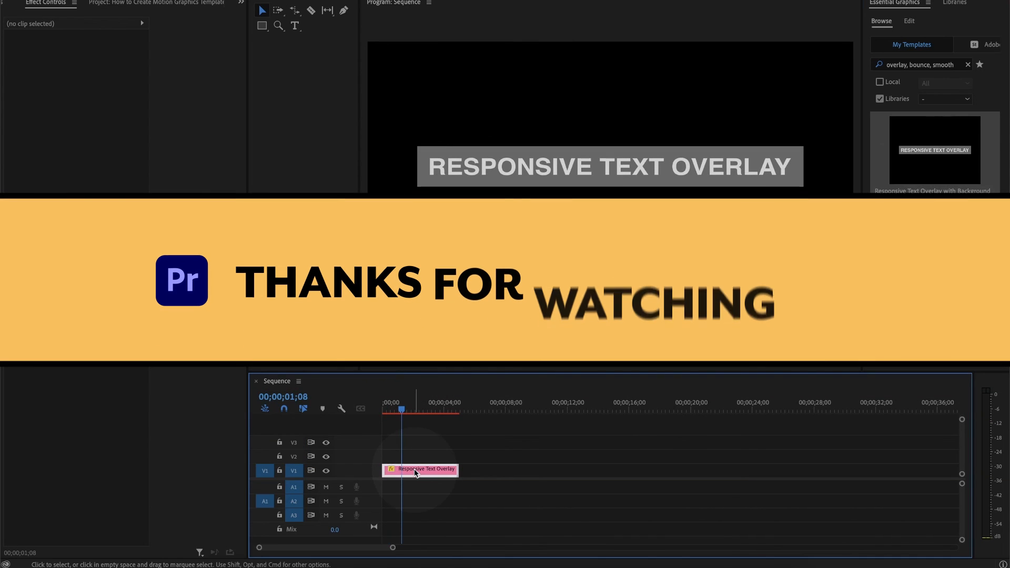
pyautogui.click(408, 470)
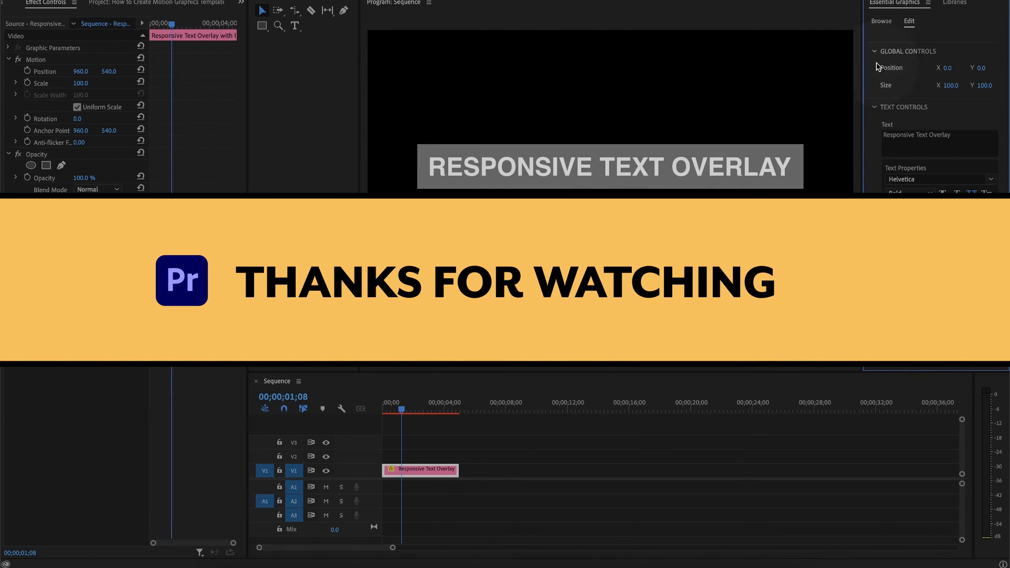
pyautogui.tripleClick(966, 136)
pyautogui.press('Escape')
pyautogui.moveTo(401, 406)
pyautogui.mouseDown()
pyautogui.moveTo(452, 405)
pyautogui.moveTo(382, 405)
pyautogui.mouseUp()
pyautogui.press('space')
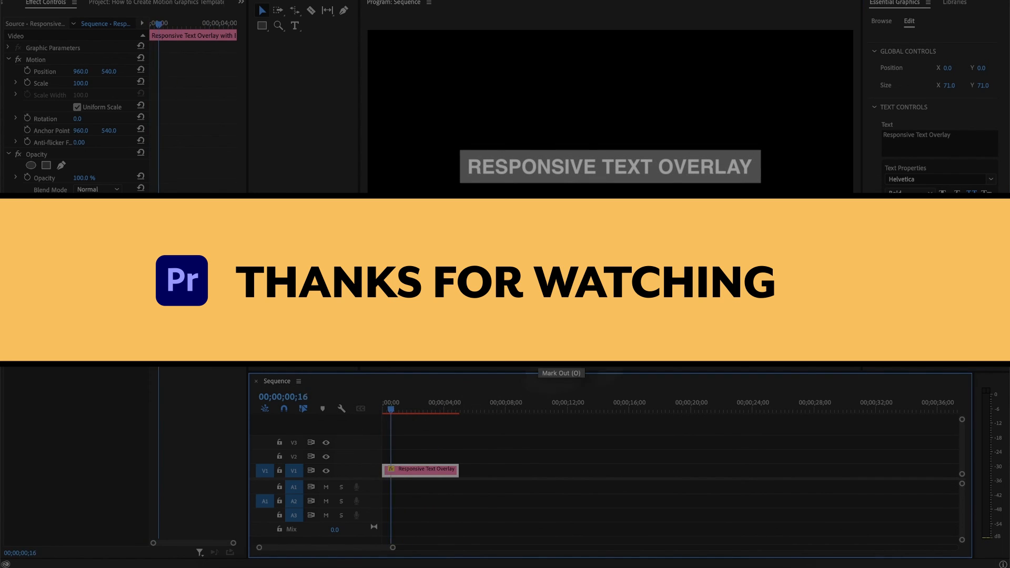